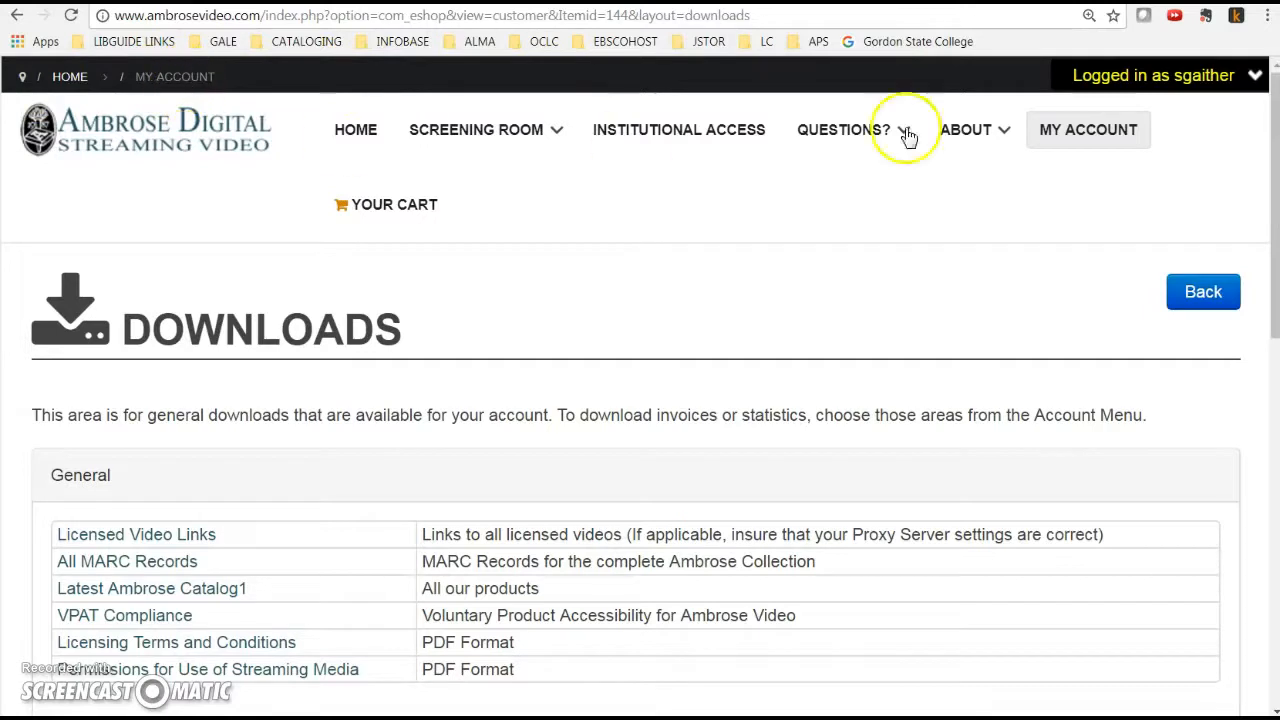
# - Log out of the Ambrose Digital Streaming Video customer account
pyautogui.click(1244, 80)
pyautogui.click(1185, 125)
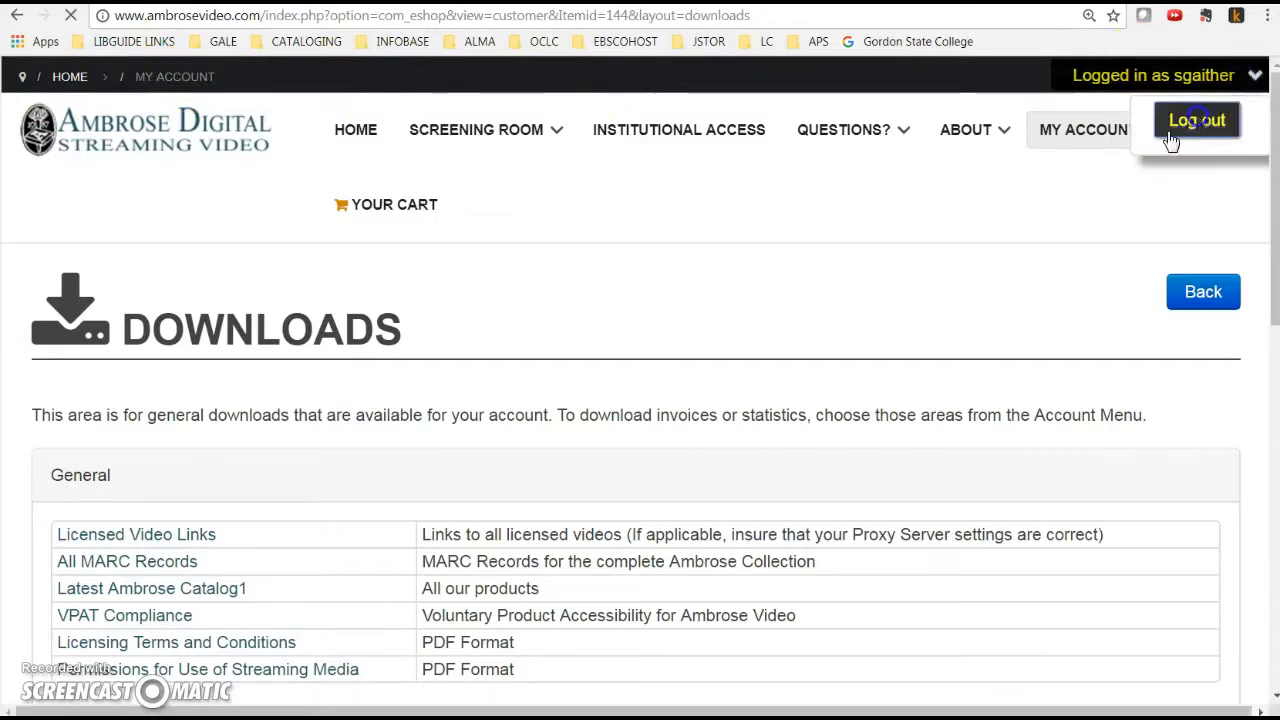
pyautogui.moveTo(1020, 157)
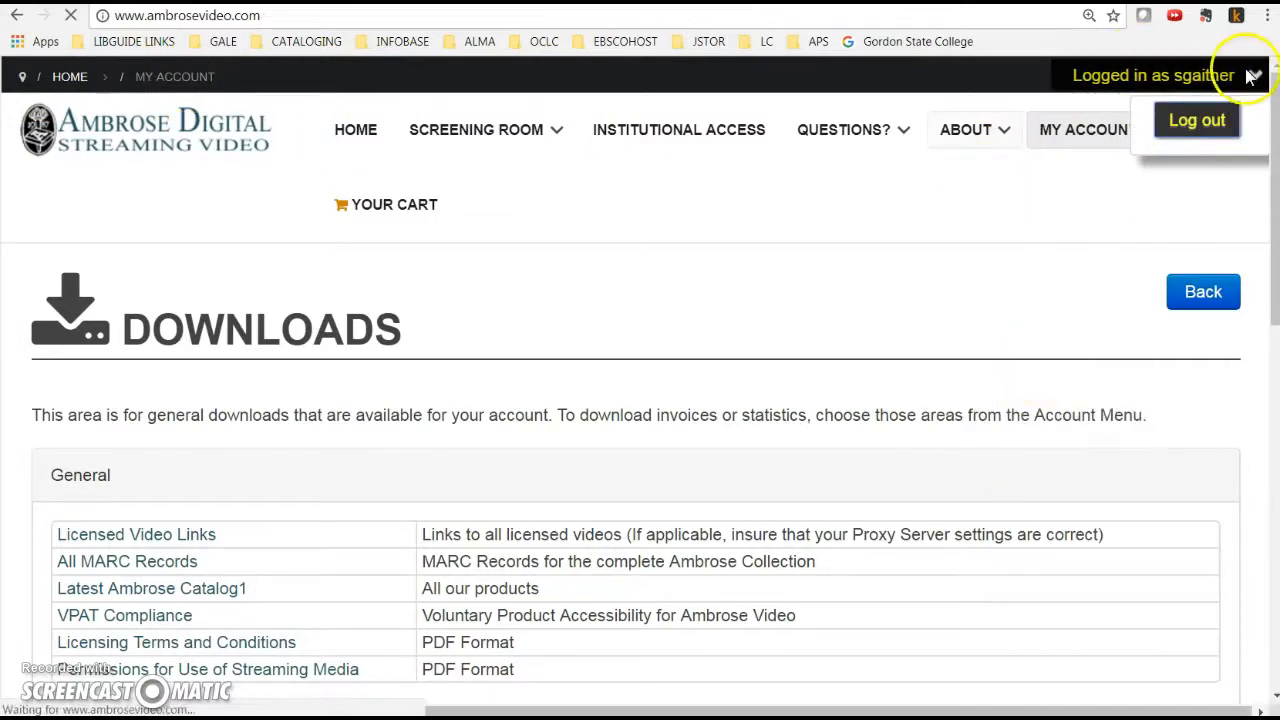
pyautogui.click(1208, 121)
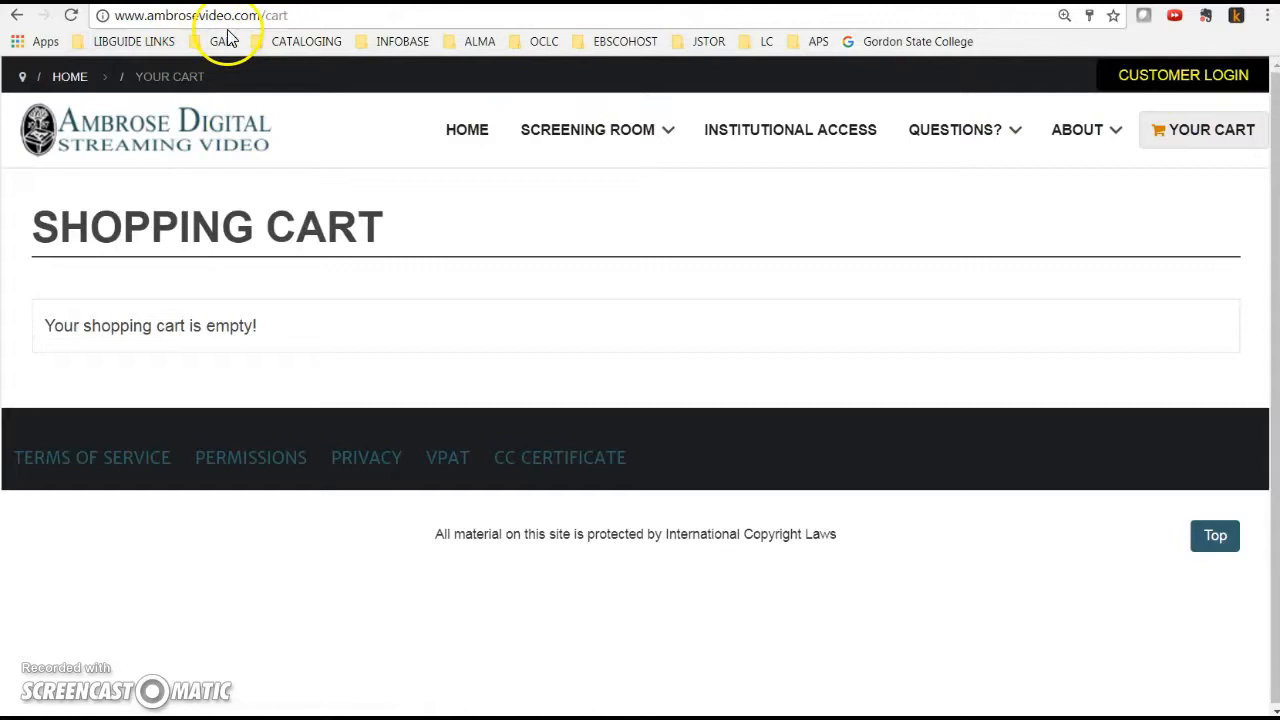
# - Log in to the customer account with the prefilled credentials and reduce the page zoom to 110%
pyautogui.click(1168, 82)
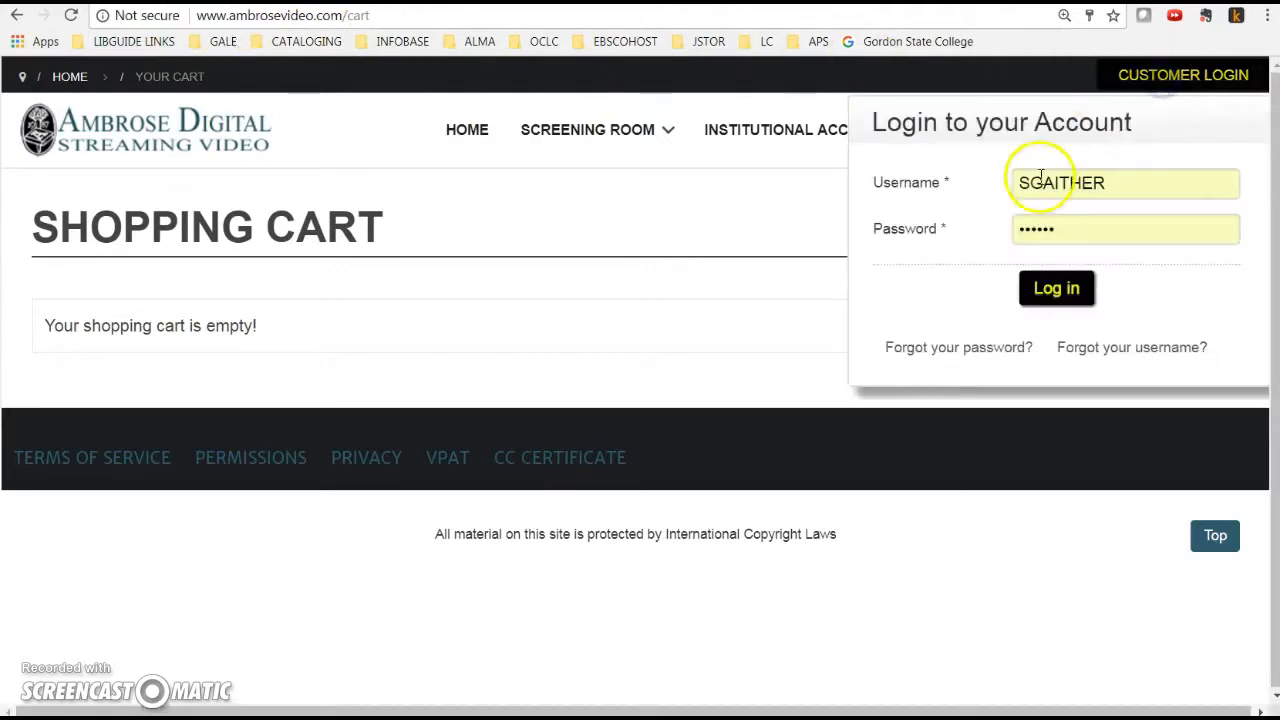
pyautogui.click(1057, 292)
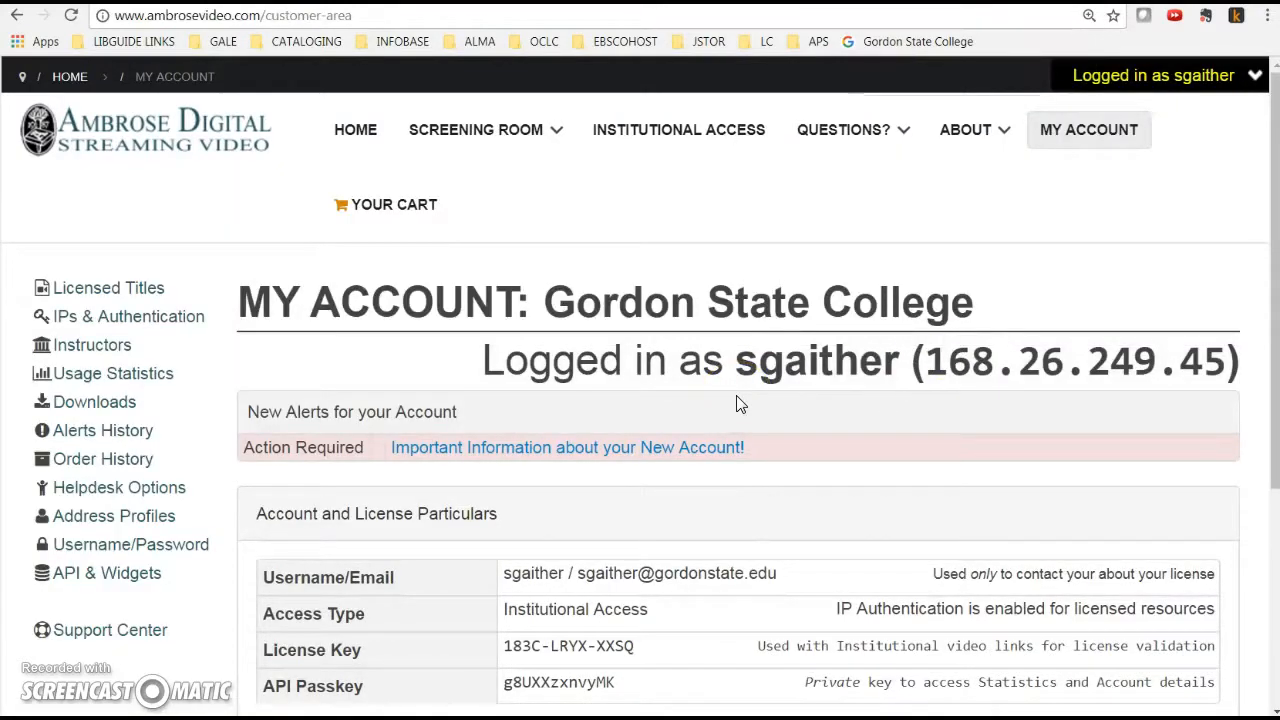
pyautogui.click(1267, 16)
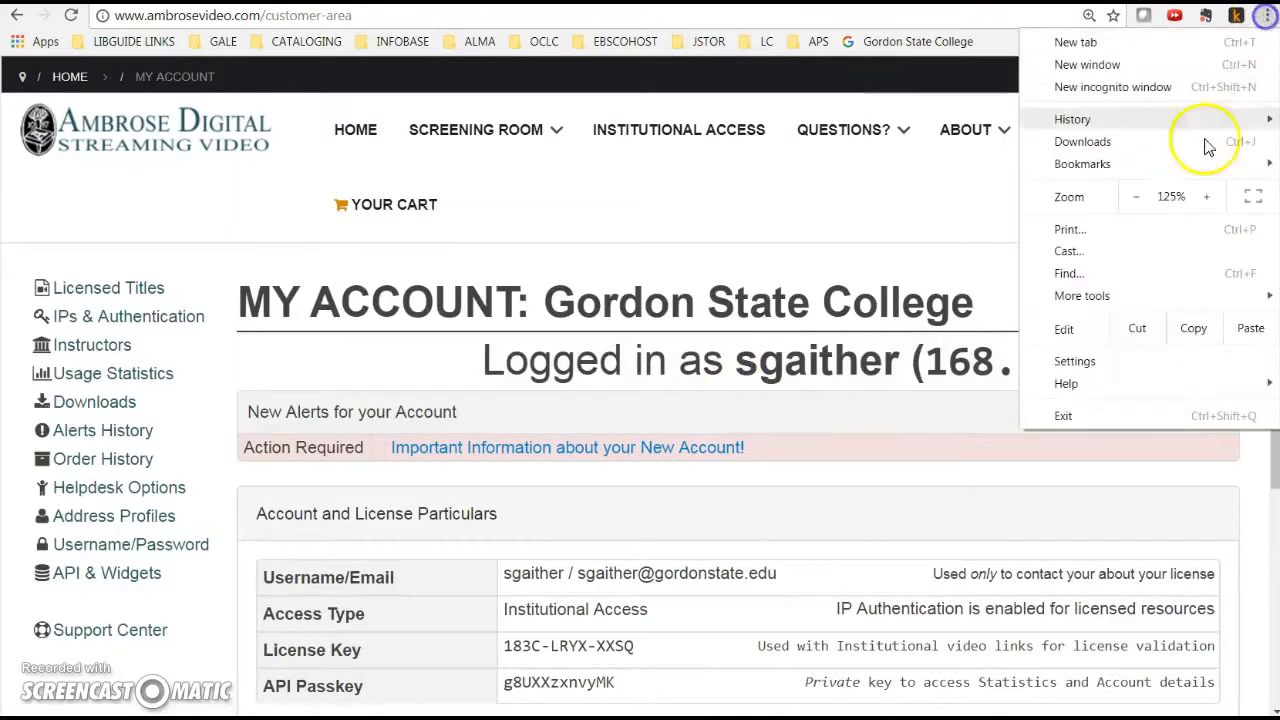
pyautogui.click(1137, 197)
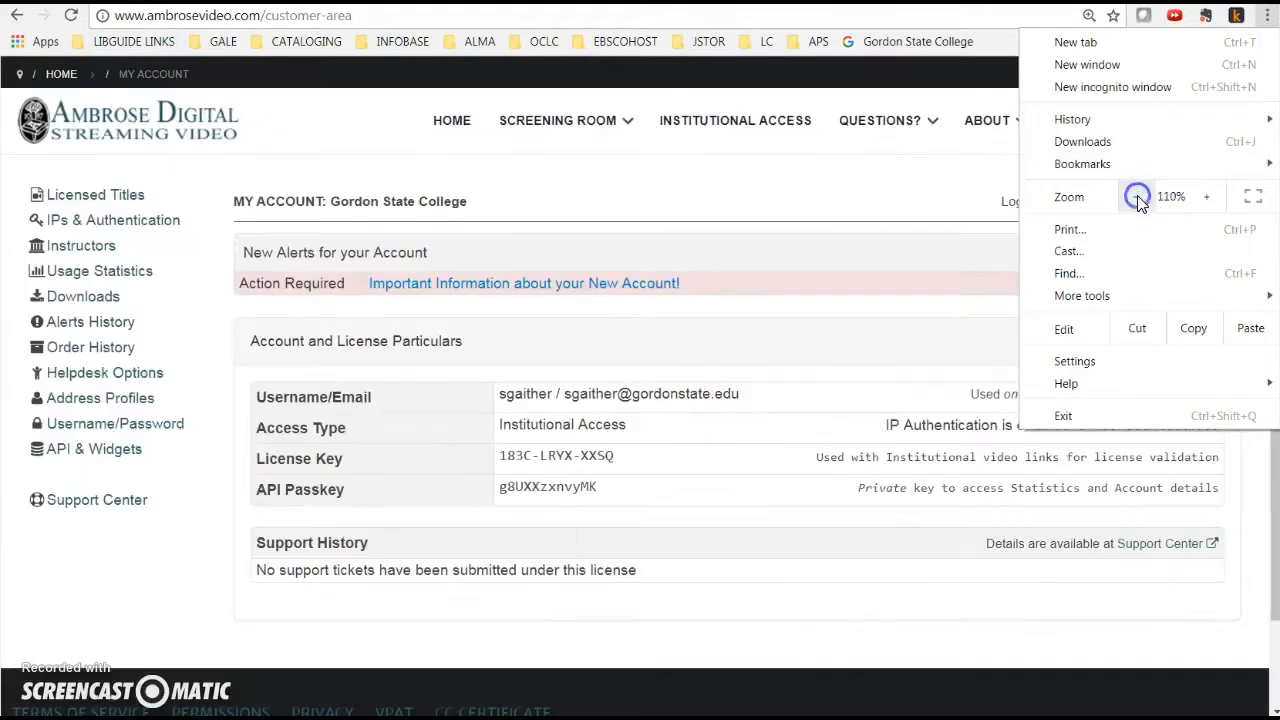
# - Open the account's Downloads page and download the title-specific MARC records for Ancient History
pyautogui.click(172, 572)
pyautogui.click(72, 301)
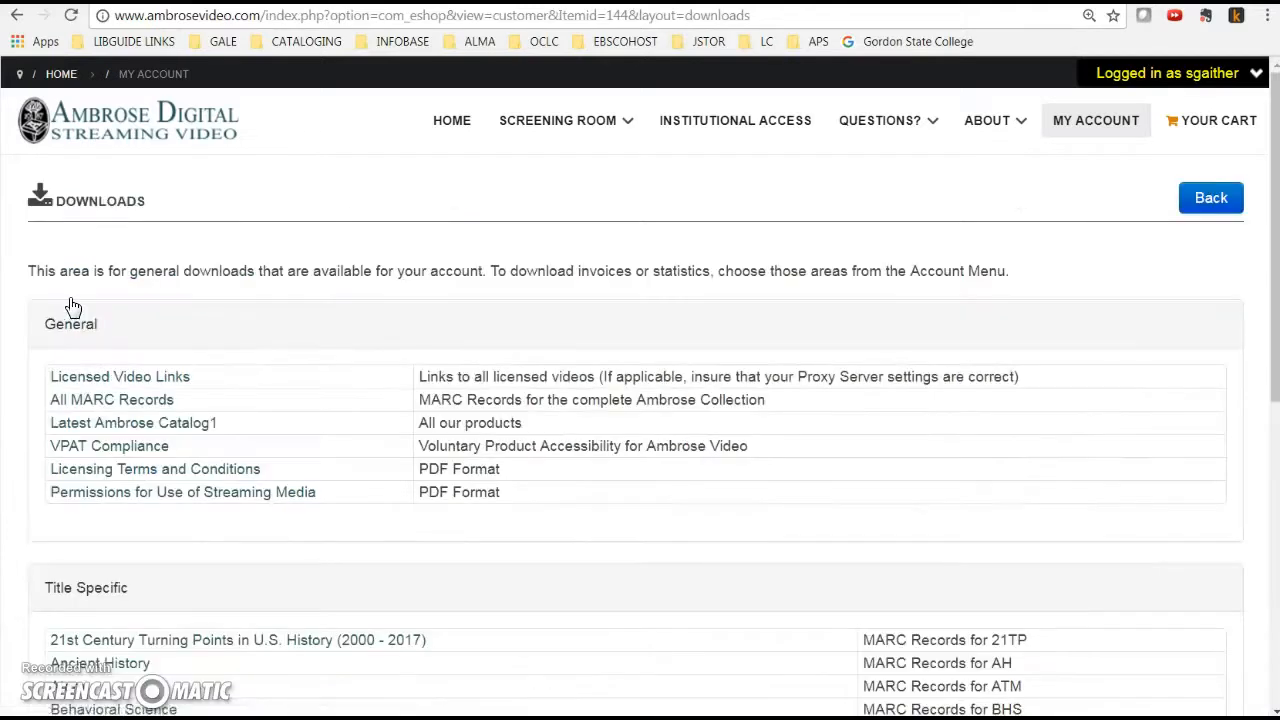
pyautogui.click(394, 491)
pyautogui.scroll(-2, 397, 496)
pyautogui.scroll(-2, 397, 496)
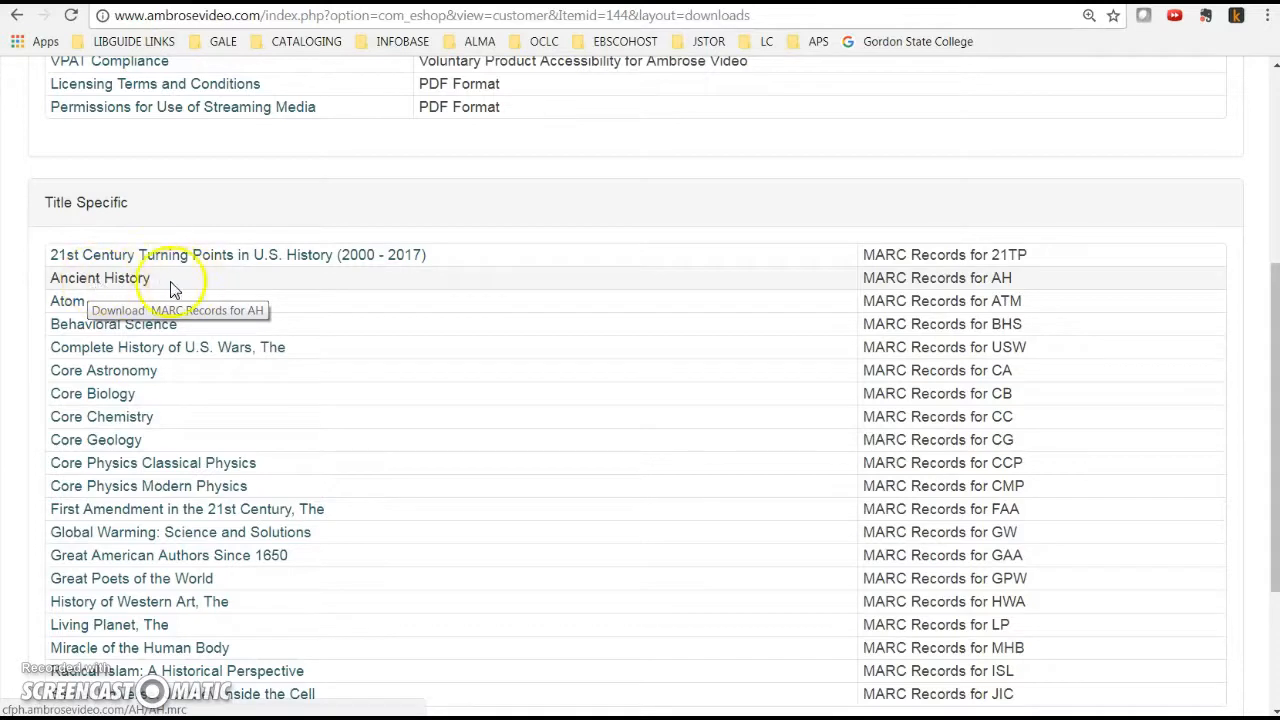
pyautogui.click(110, 284)
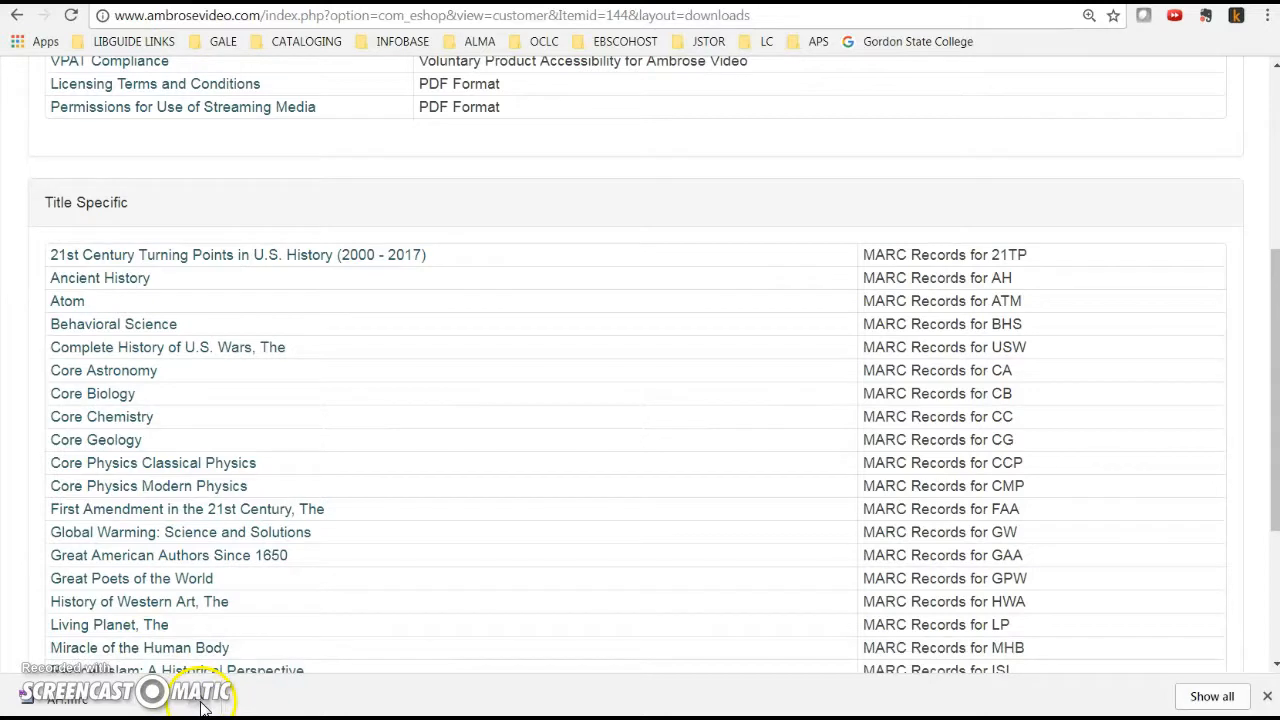
# - Close the leftover MarcEditor window and open the downloaded AH.mrc file in MarcEdit's MARC Tools
pyautogui.moveTo(517, 717)
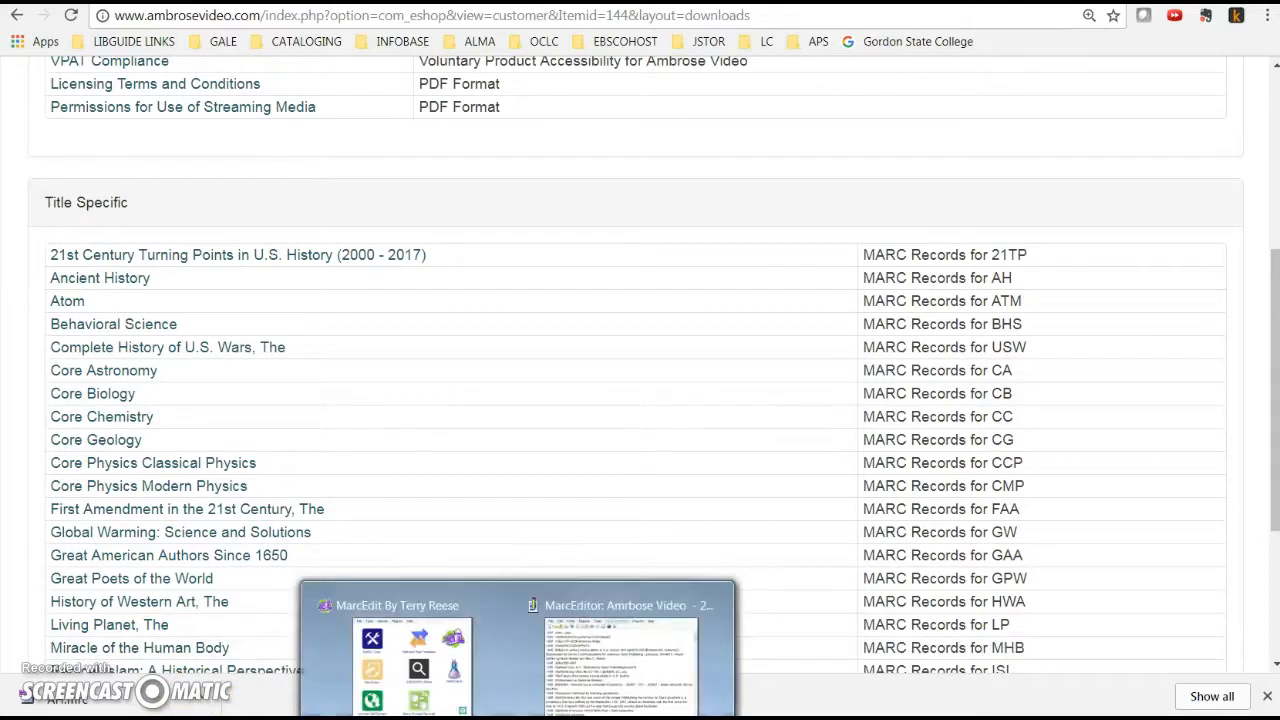
pyautogui.click(719, 600)
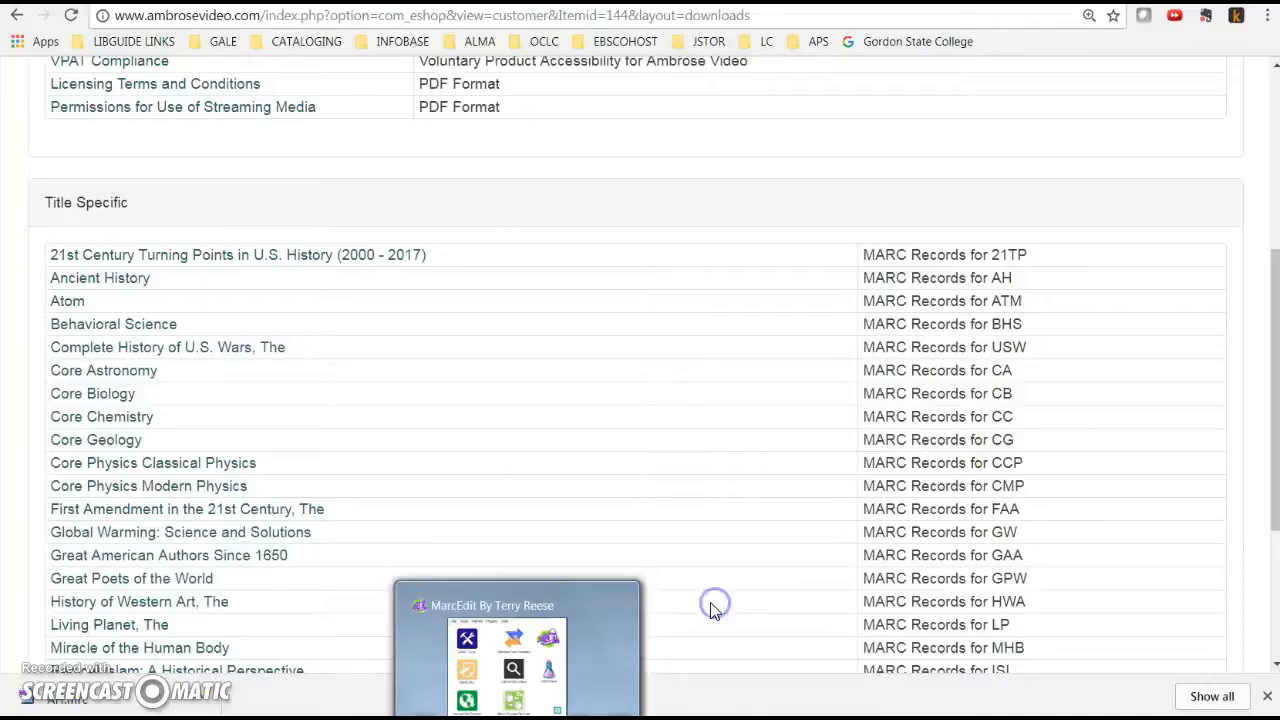
pyautogui.moveTo(523, 628)
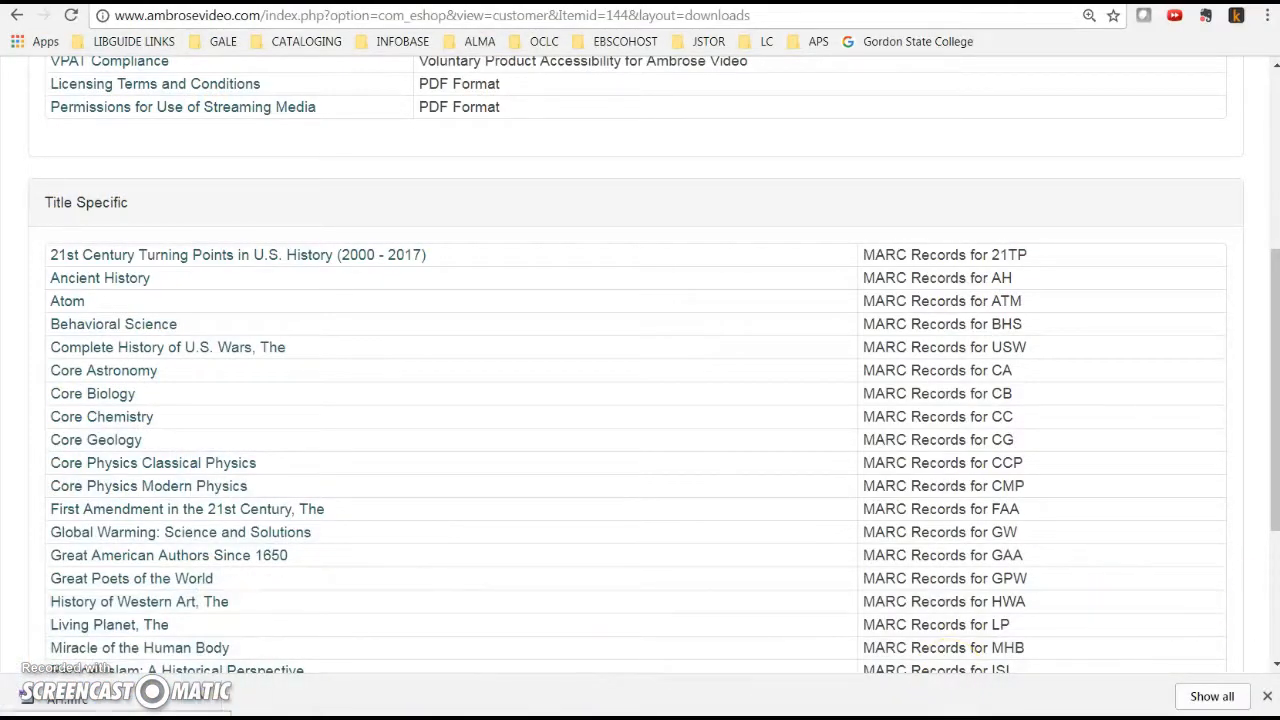
pyautogui.click(212, 703)
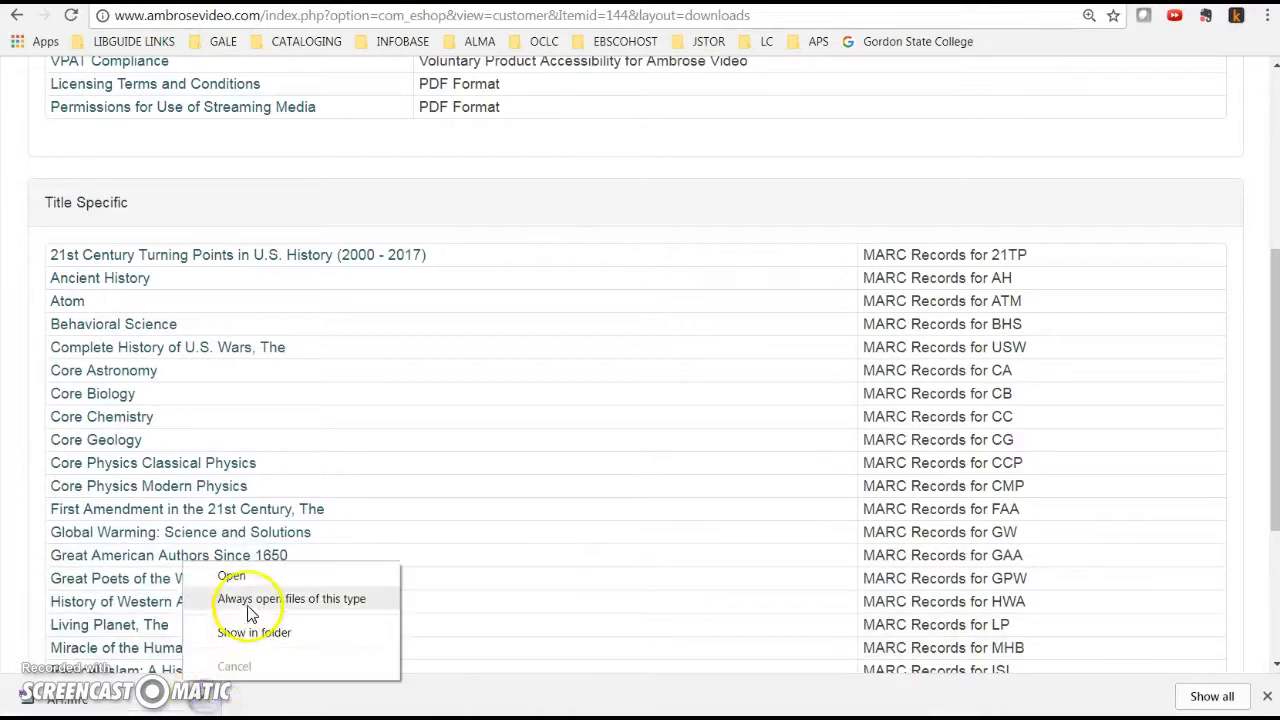
pyautogui.click(232, 578)
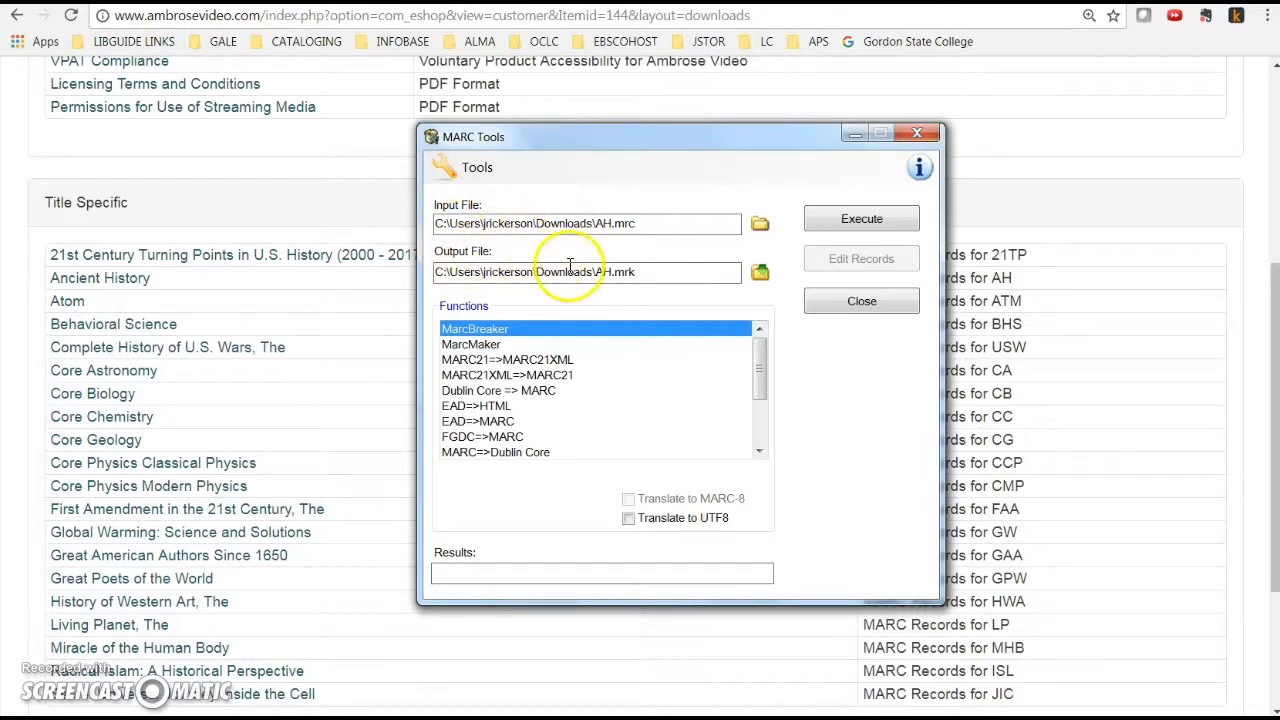
# - Convert AH.mrc with the MARC21=>MARC21XML function, translating the records to UTF8
pyautogui.click(476, 362)
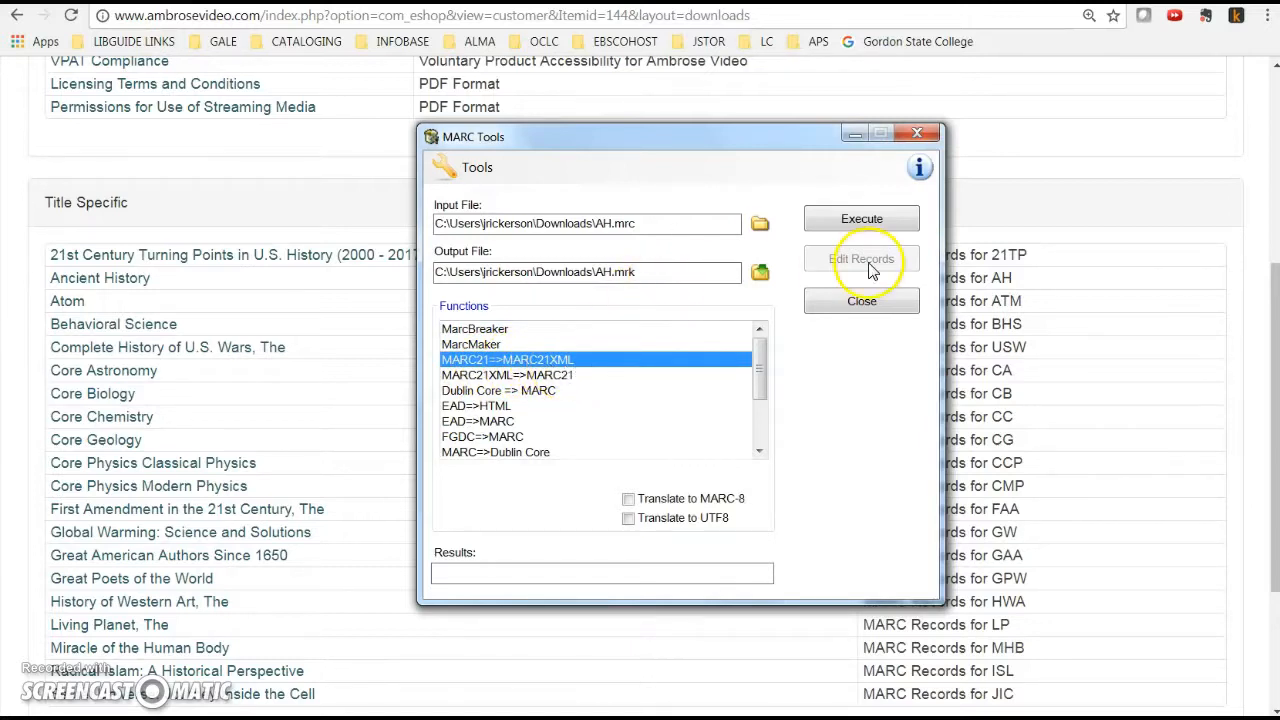
pyautogui.click(628, 519)
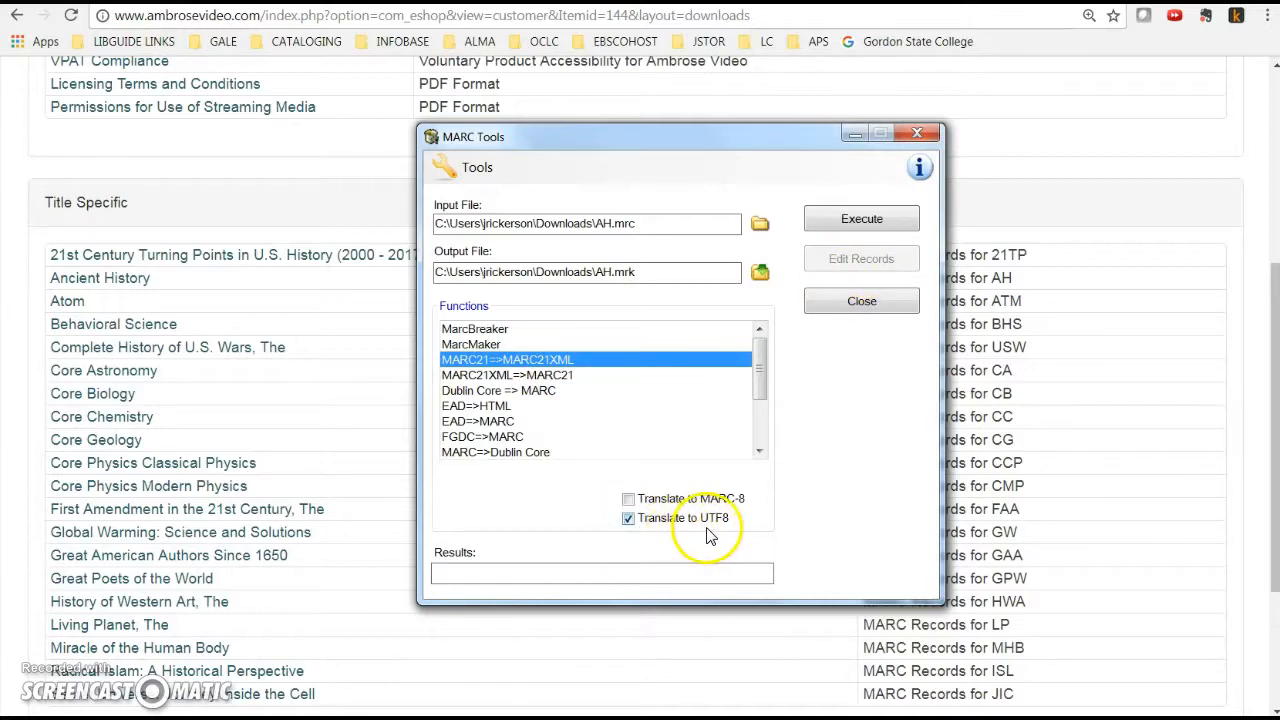
pyautogui.click(884, 222)
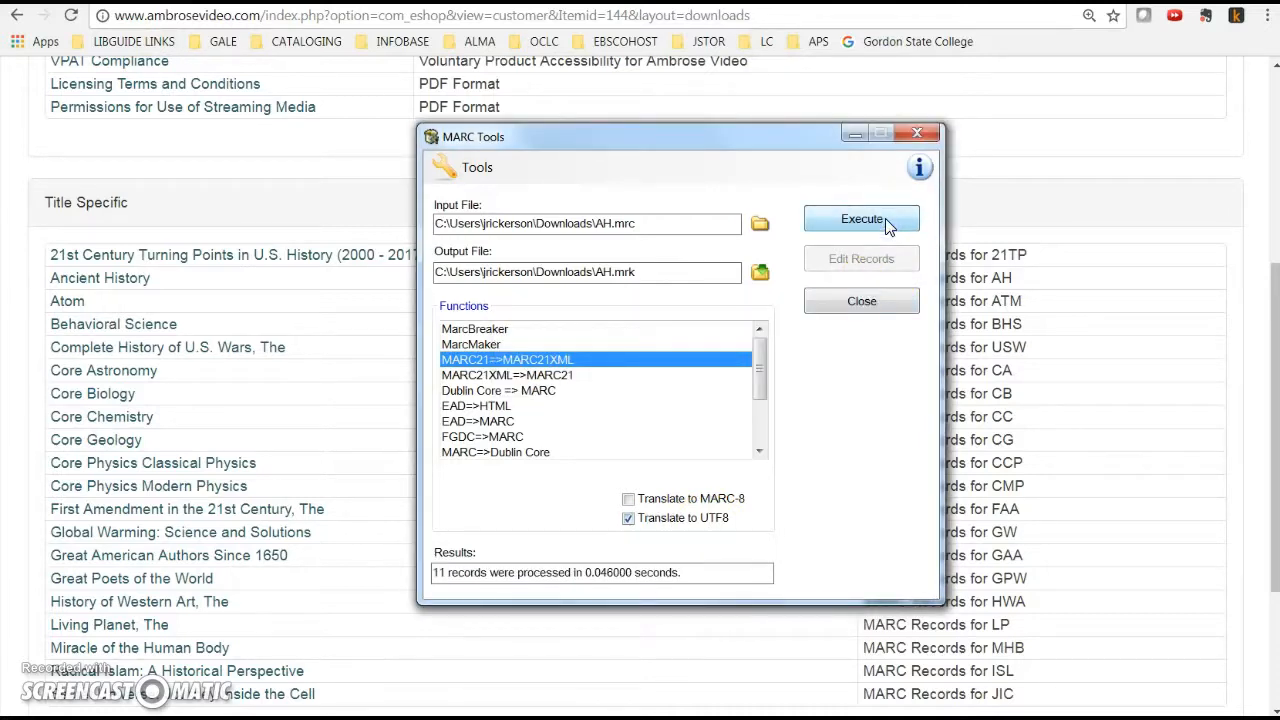
pyautogui.click(462, 169)
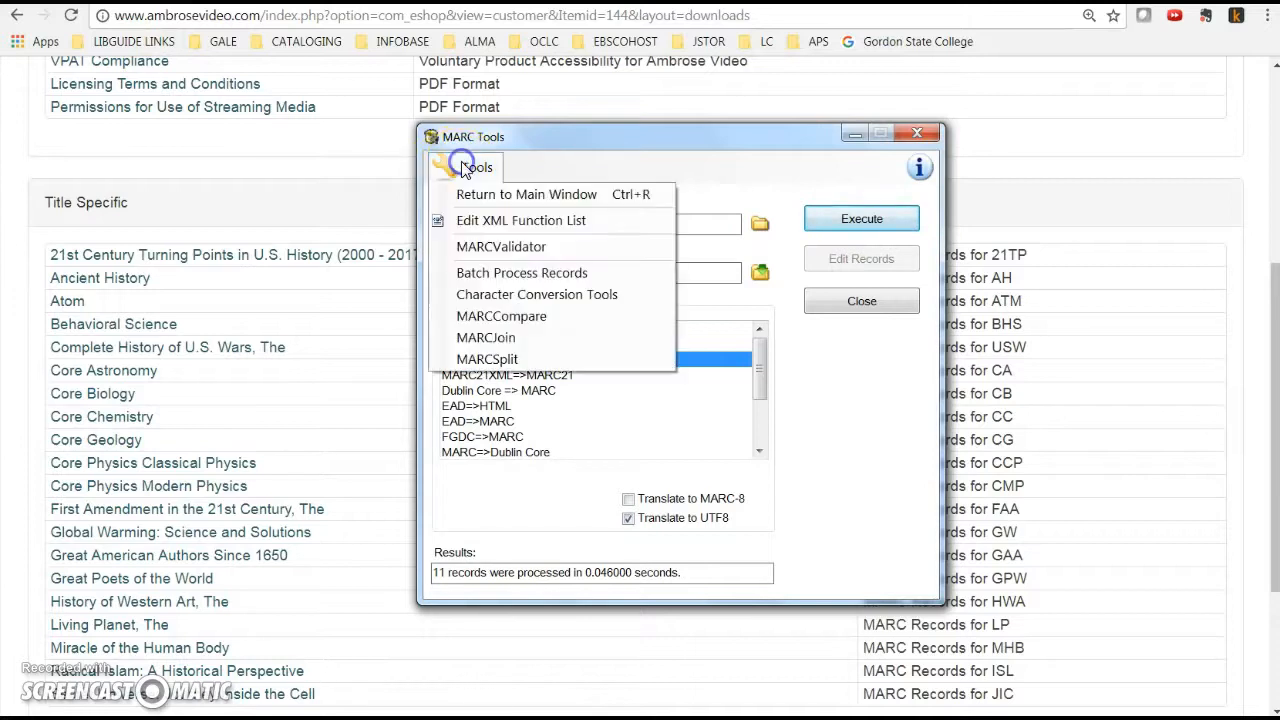
pyautogui.click(478, 194)
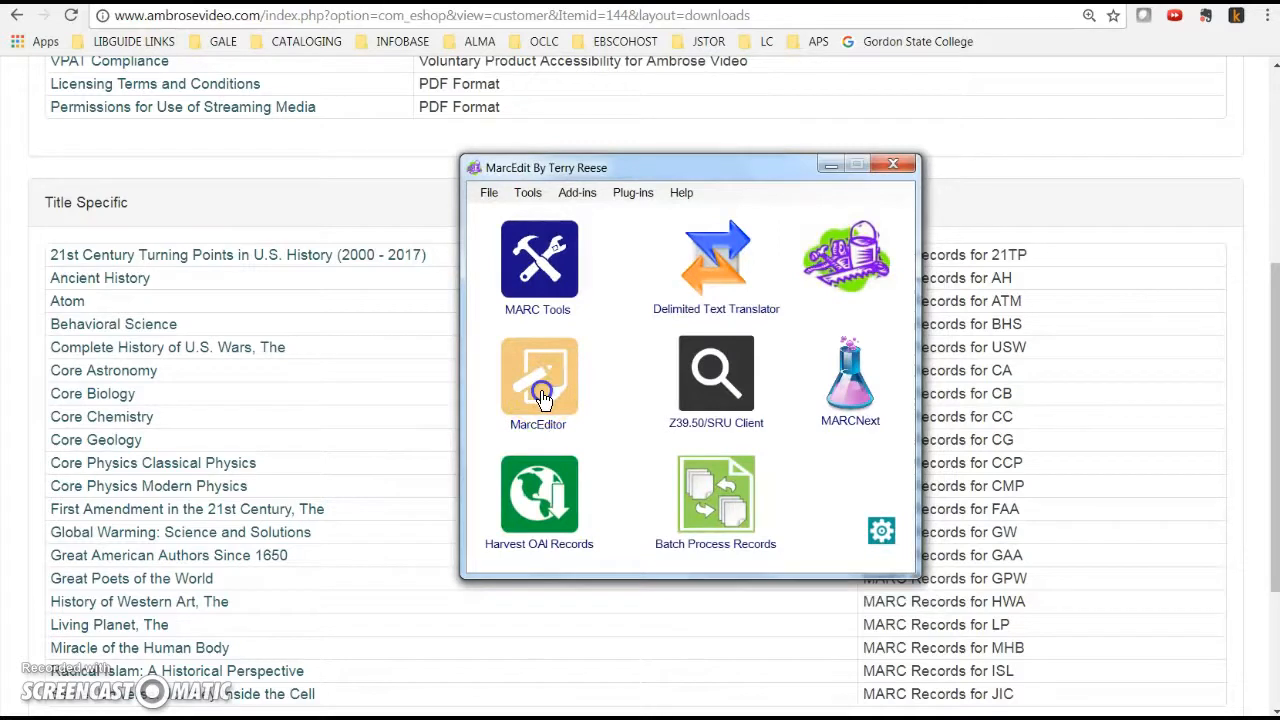
pyautogui.click(541, 397)
pyautogui.click(528, 197)
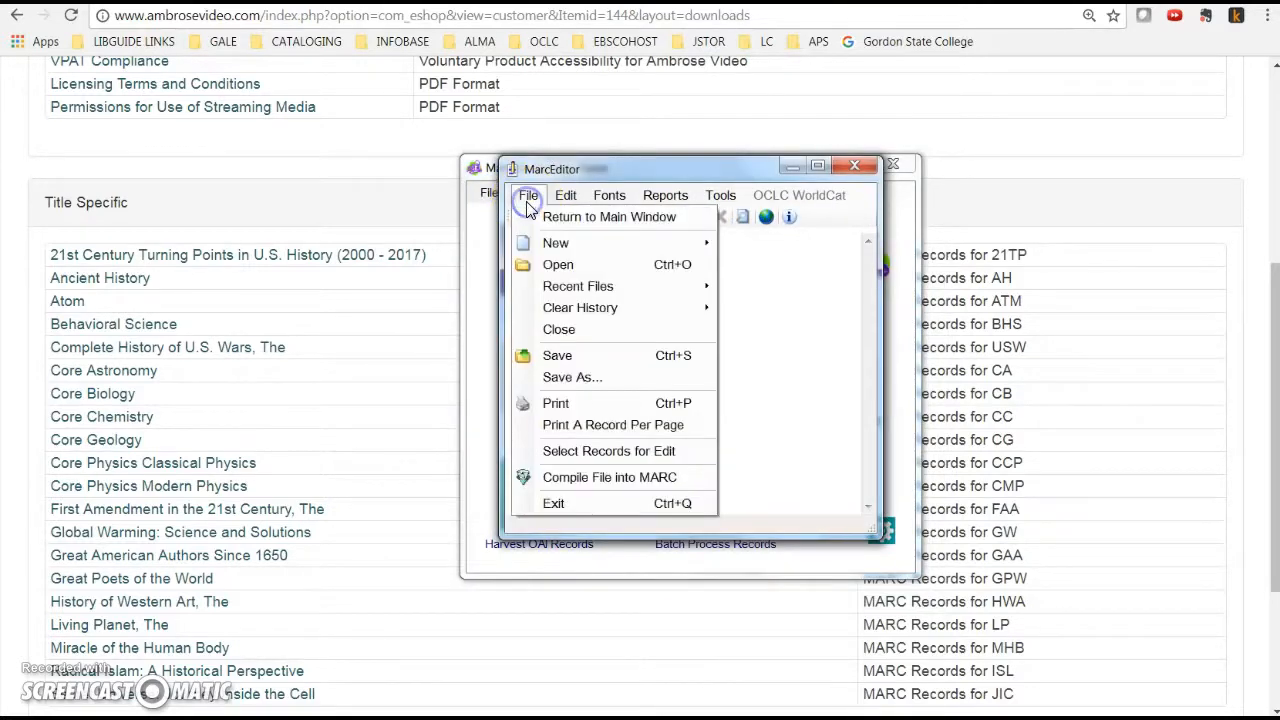
pyautogui.click(530, 264)
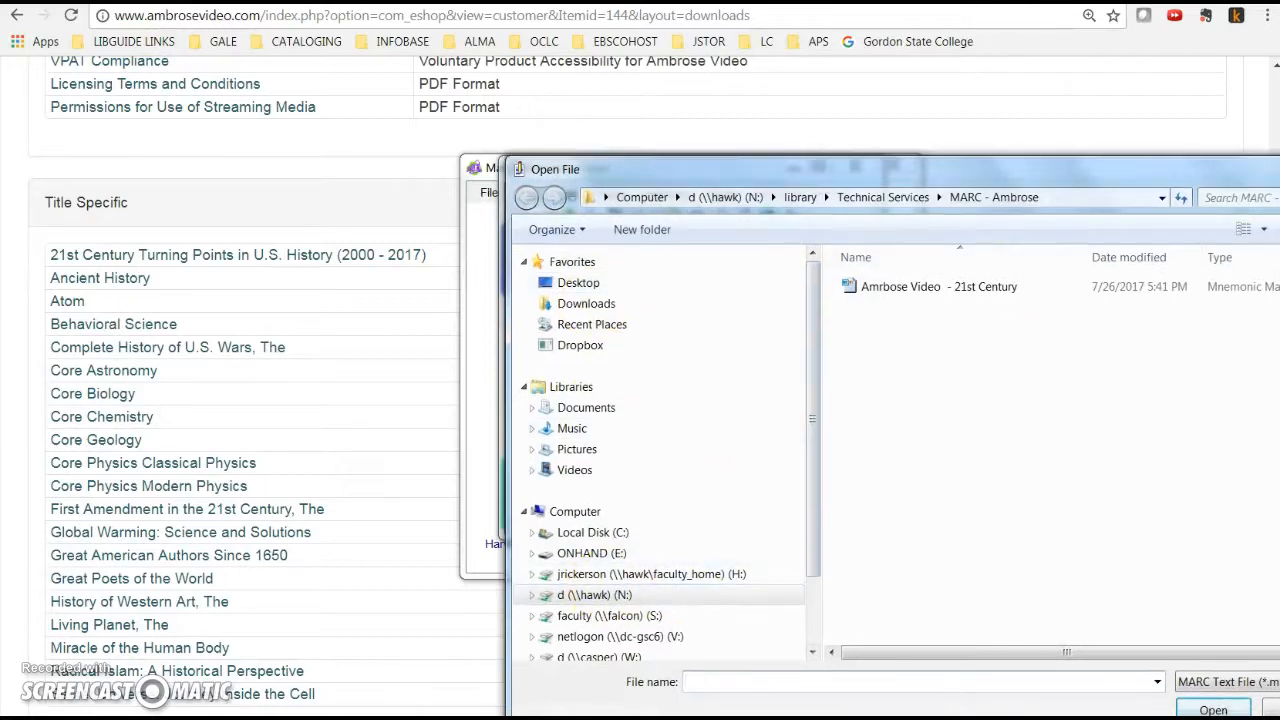
pyautogui.press('Escape')
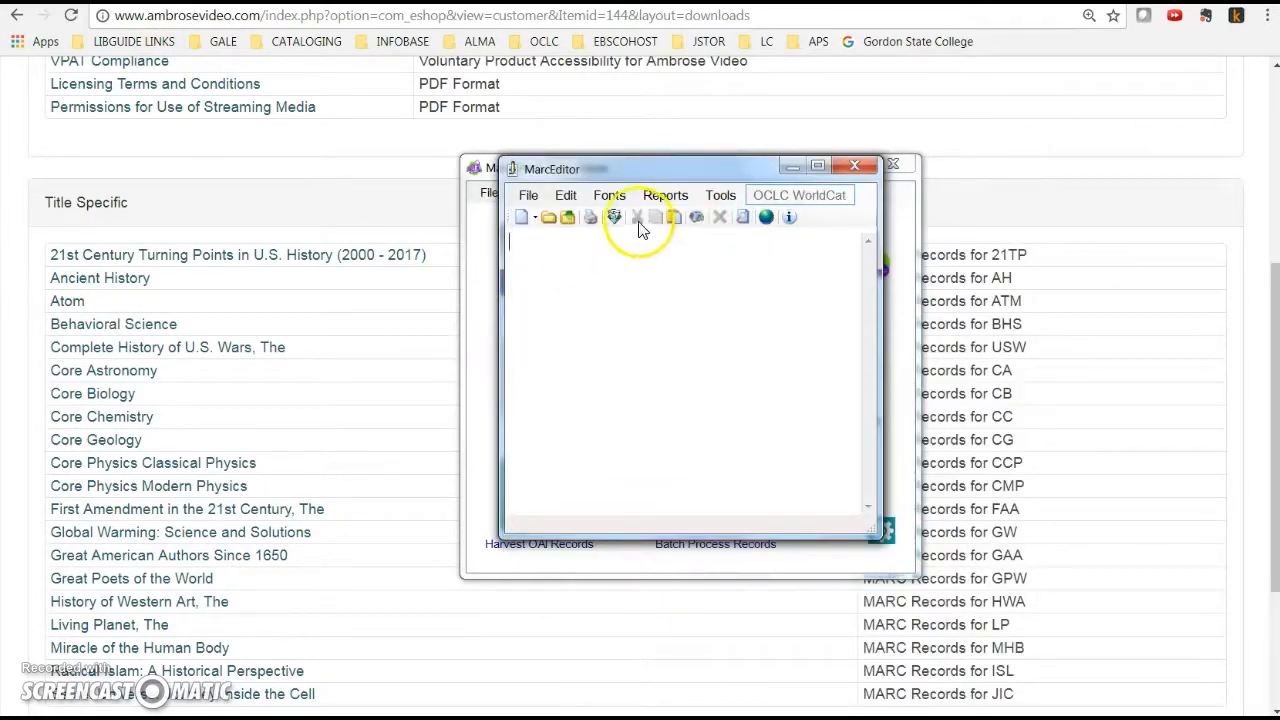
pyautogui.click(855, 166)
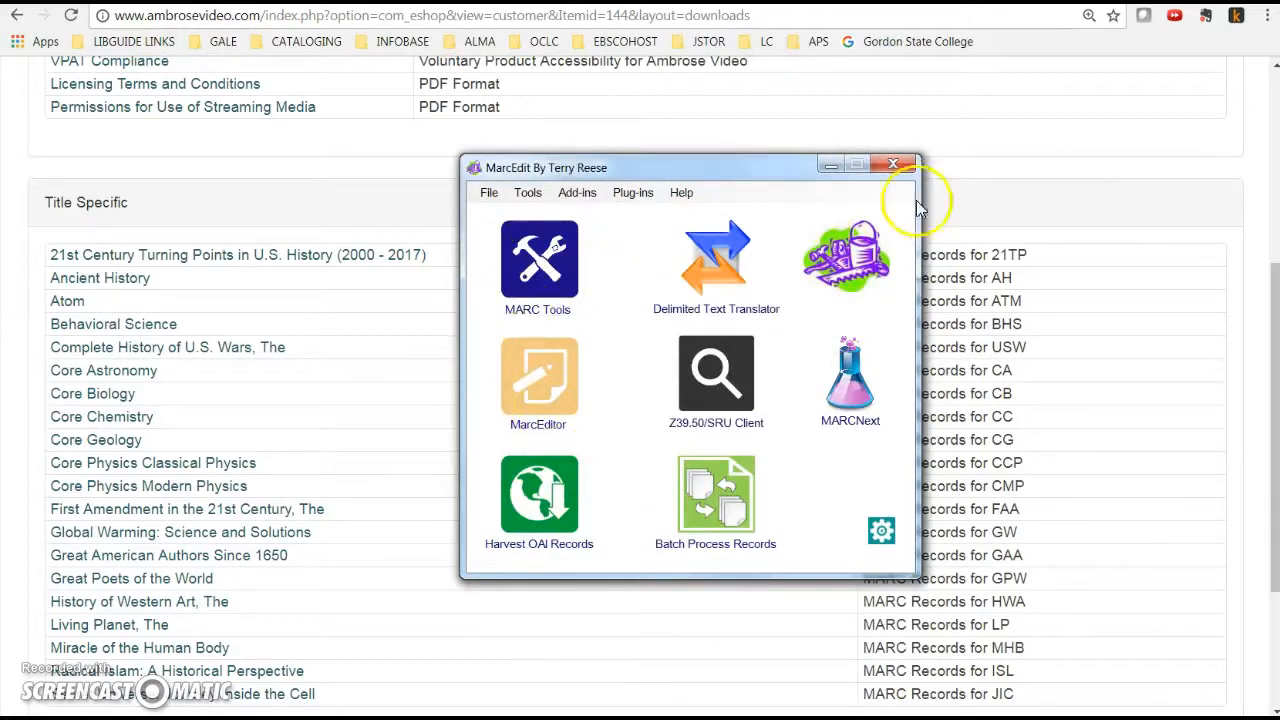
pyautogui.click(893, 165)
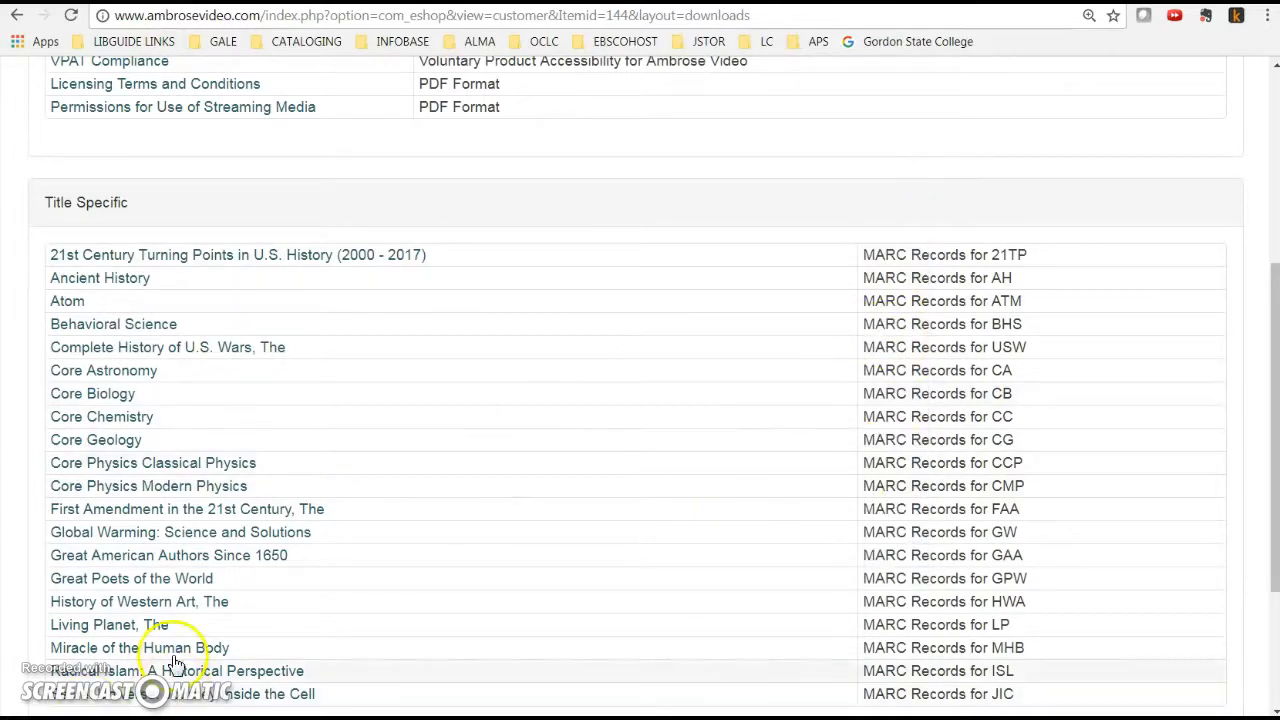
# - Download the Ancient History MARC records again and open AH (1).mrc in MARC Tools
pyautogui.click(96, 277)
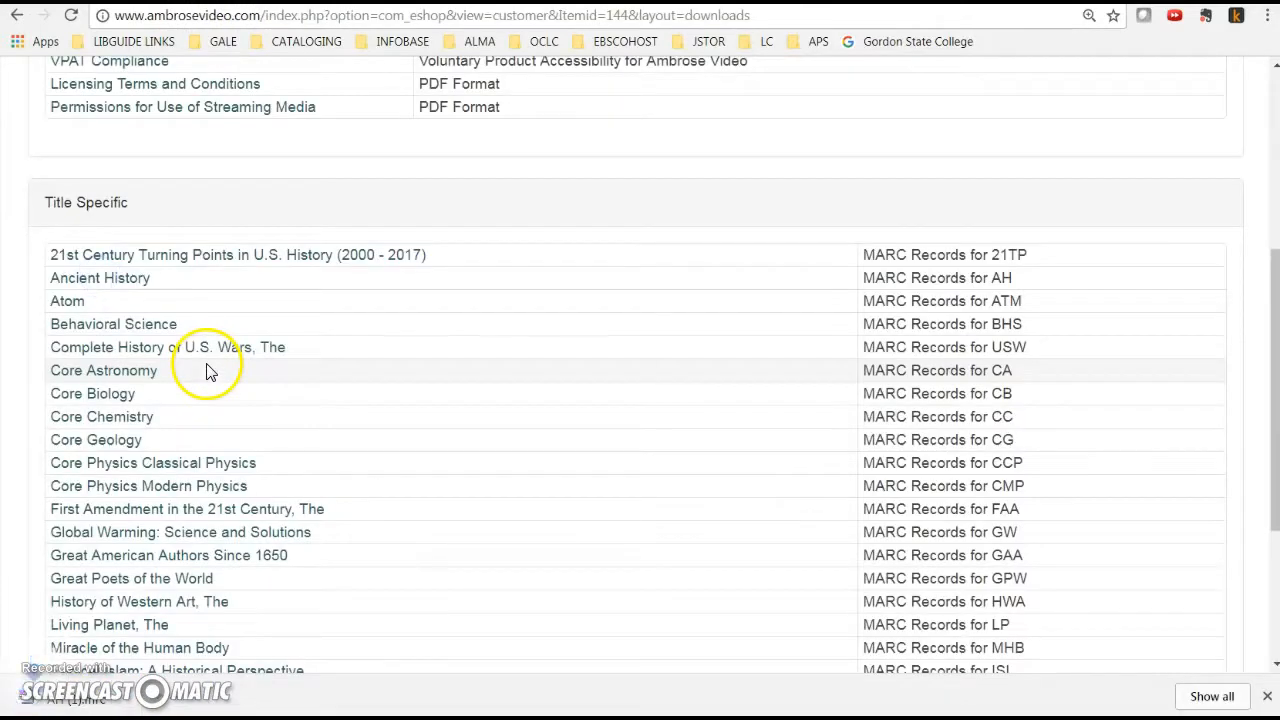
pyautogui.click(213, 698)
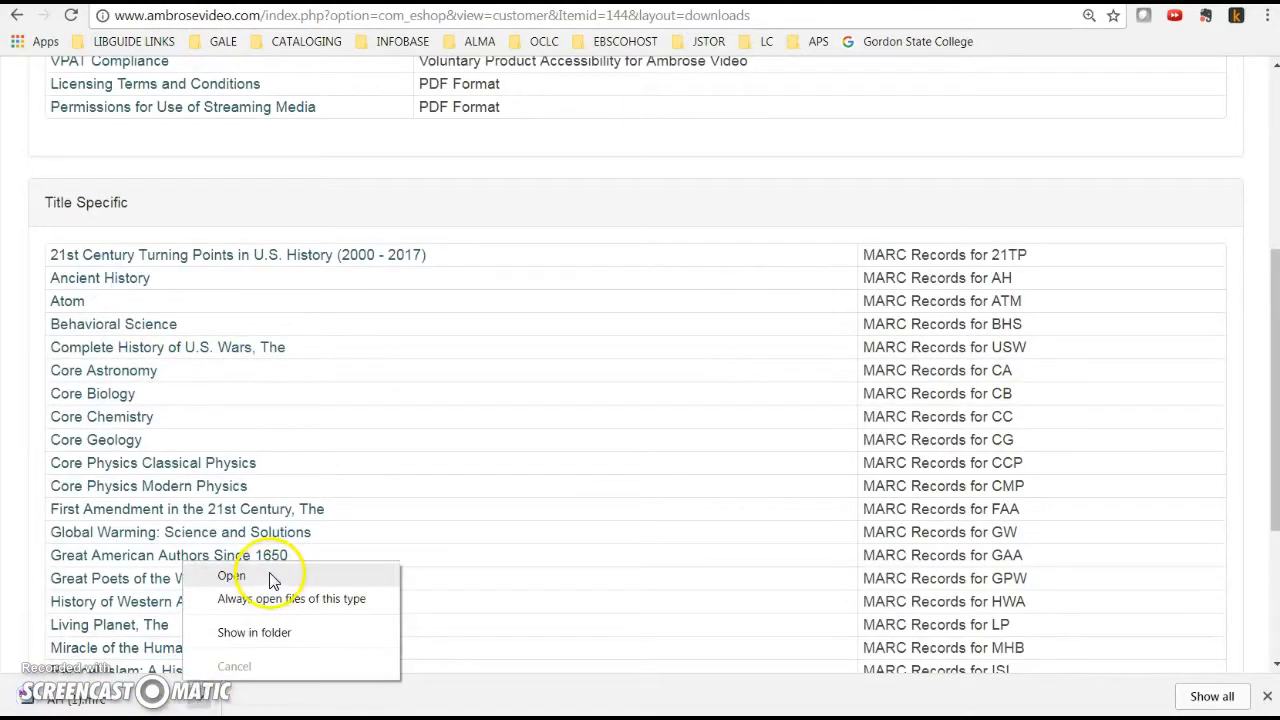
pyautogui.click(271, 578)
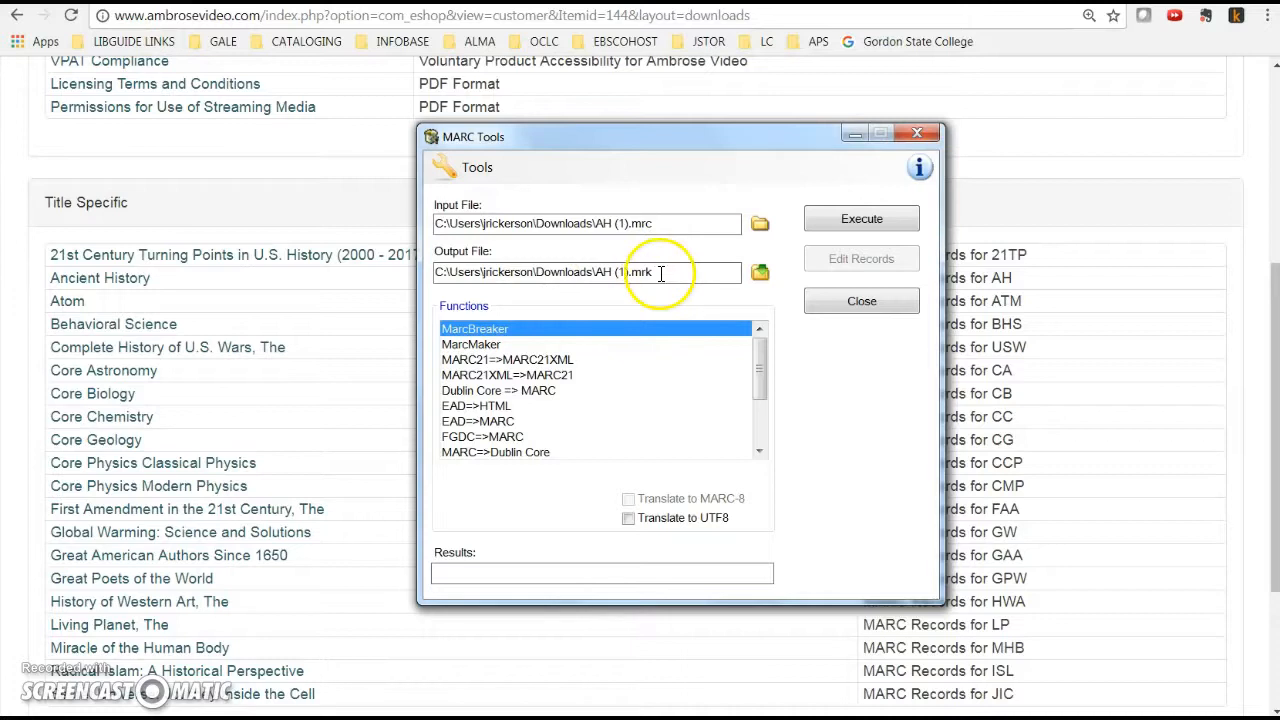
# - Choose the MARC21=>MARC21XML function for AH (1).mrc and enable translation to UTF8
pyautogui.click(543, 360)
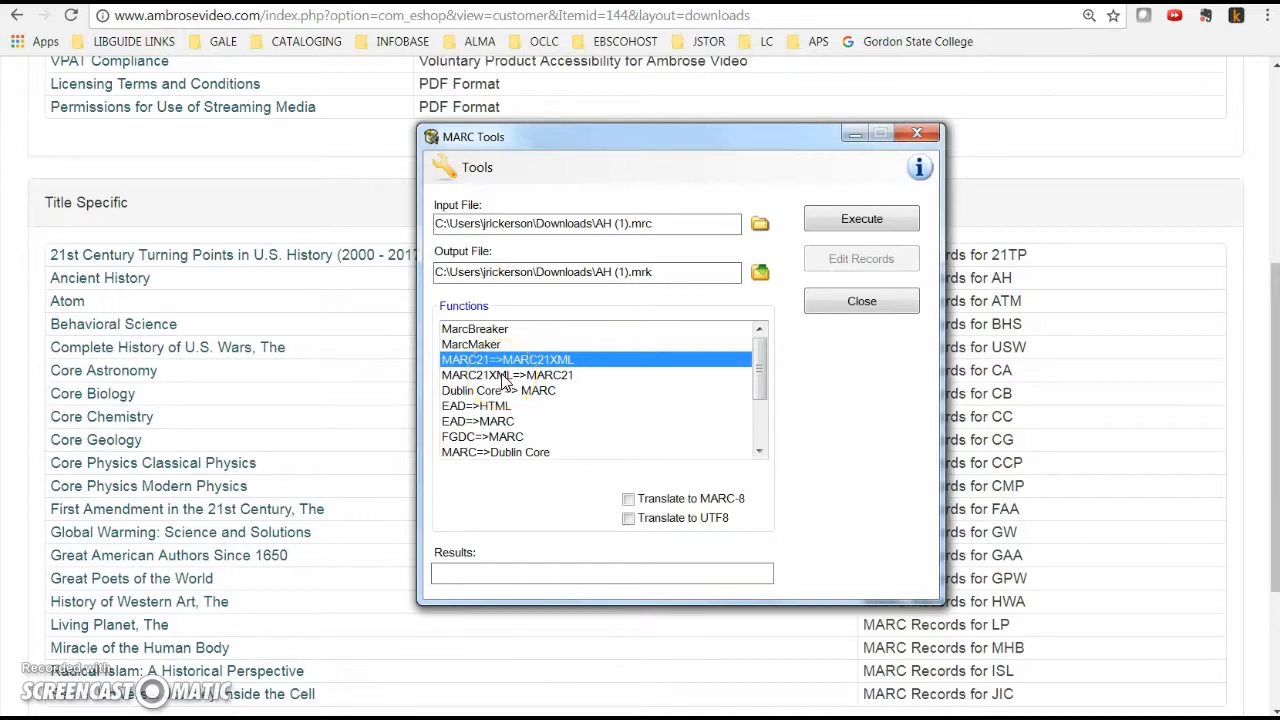
pyautogui.click(504, 376)
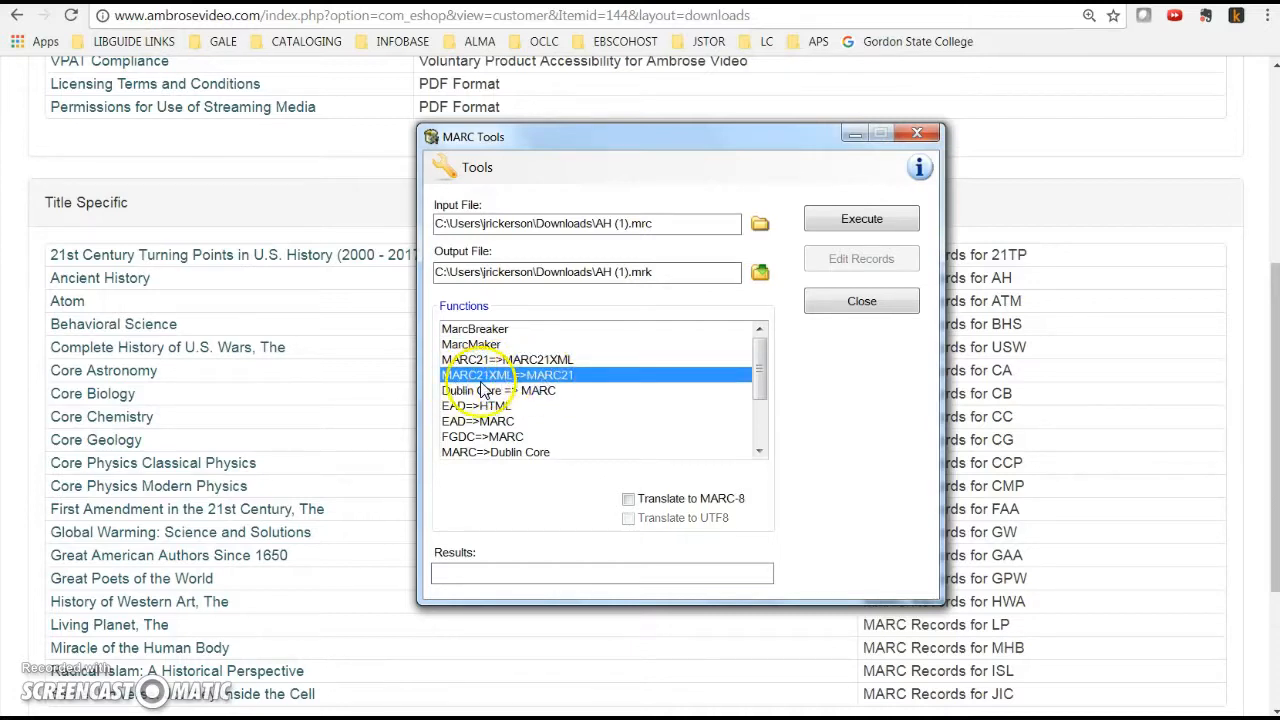
pyautogui.click(545, 360)
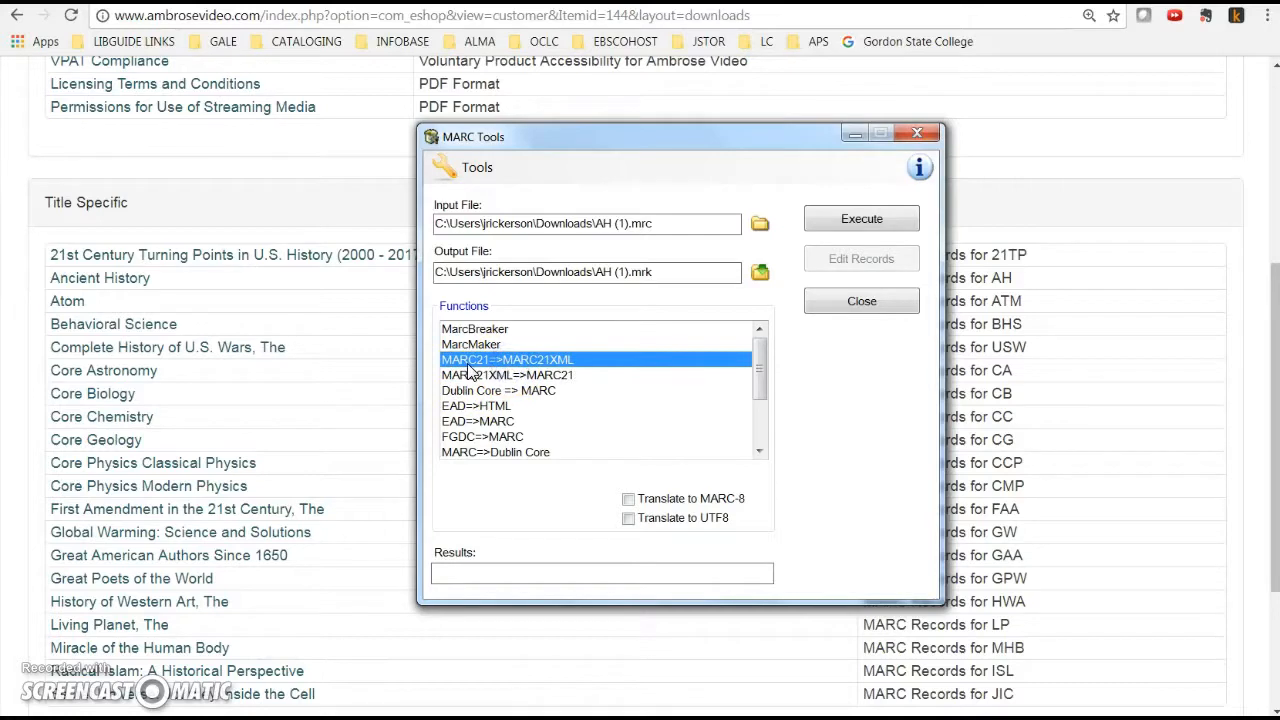
pyautogui.click(628, 519)
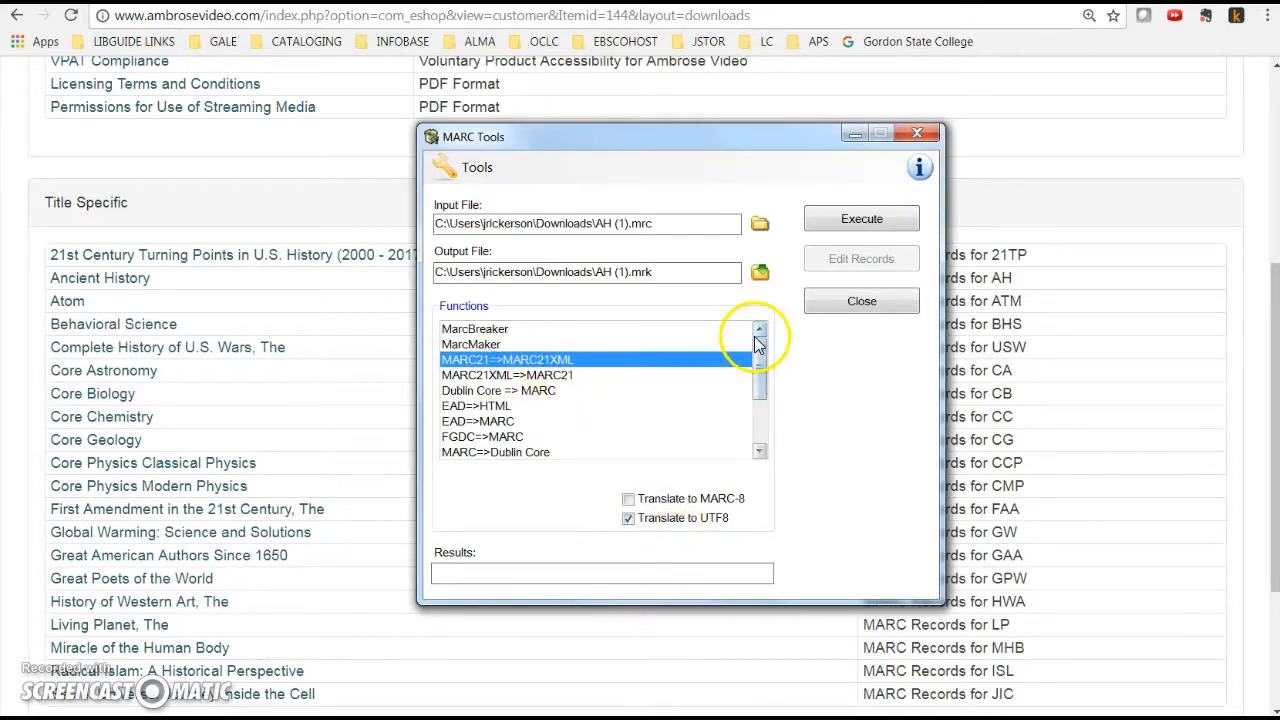
# - Browse for the output file's save location and open the library\Technical Services\MARC - Ambrose folder on the N: drive
pyautogui.click(760, 272)
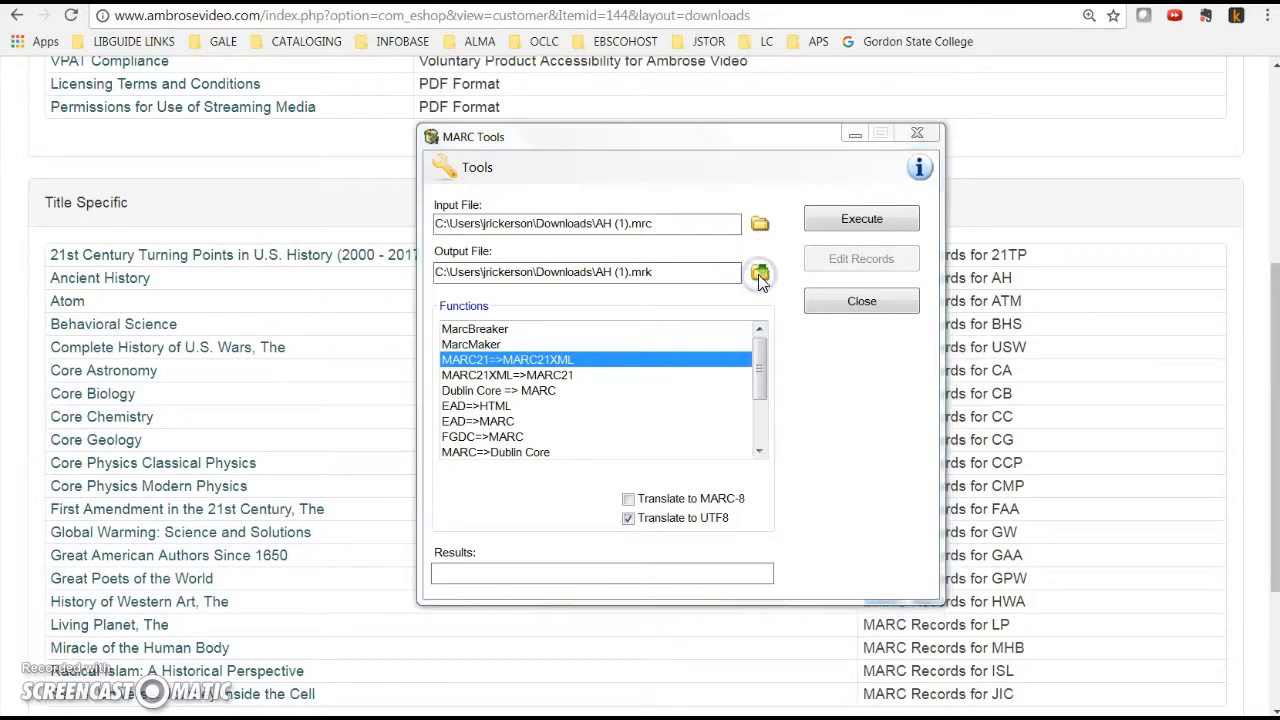
pyautogui.scroll(-2, 680, 480)
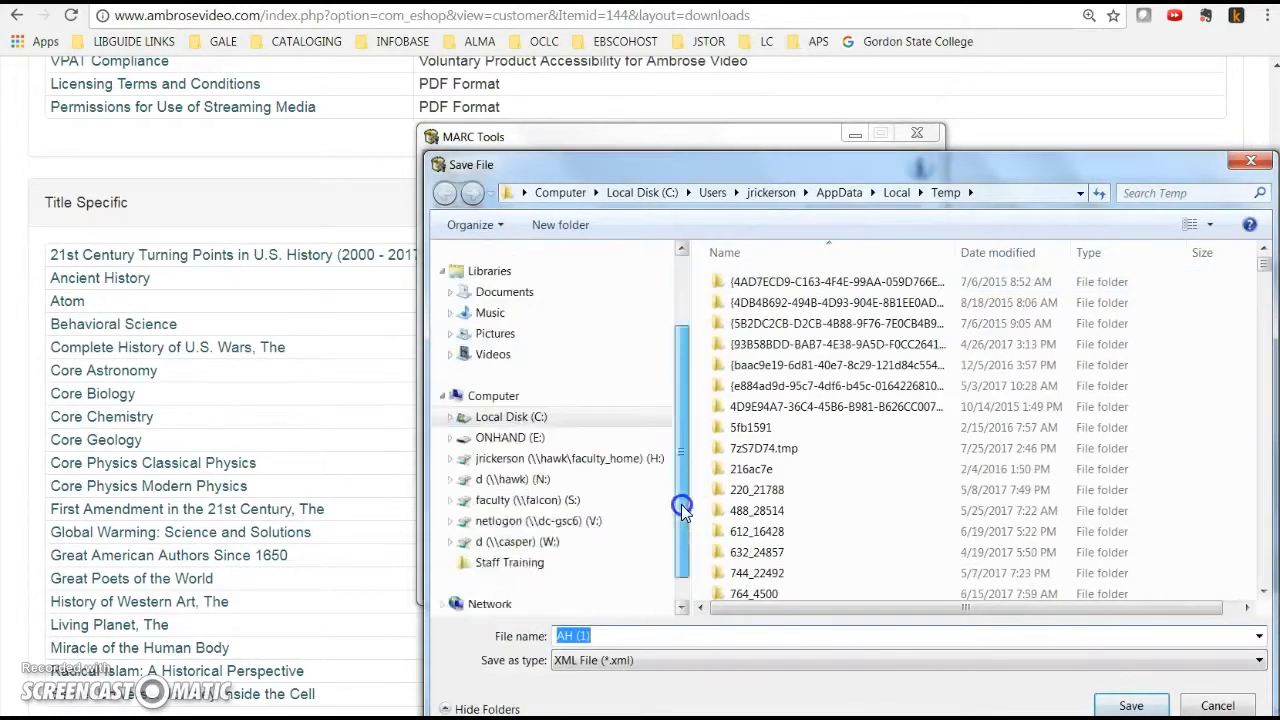
pyautogui.click(512, 479)
pyautogui.click(745, 529)
pyautogui.scroll(-4, 752, 547)
pyautogui.scroll(-2, 752, 547)
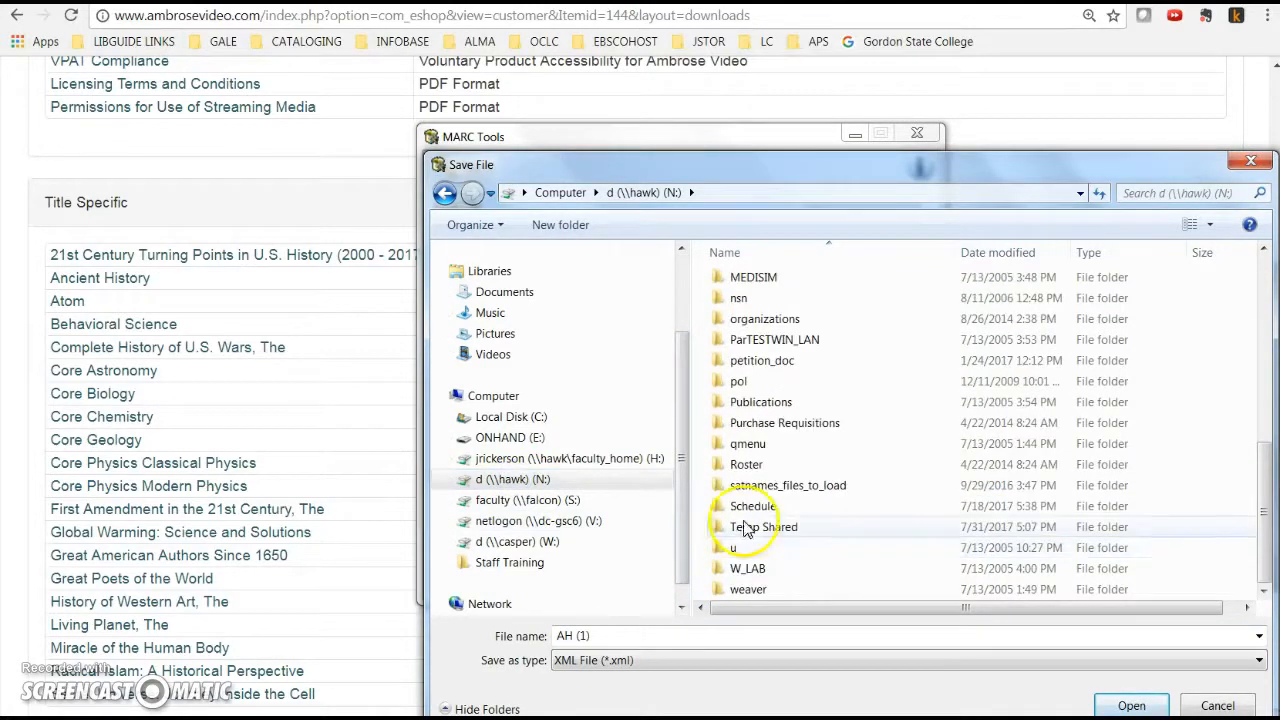
pyautogui.scroll(4, 749, 386)
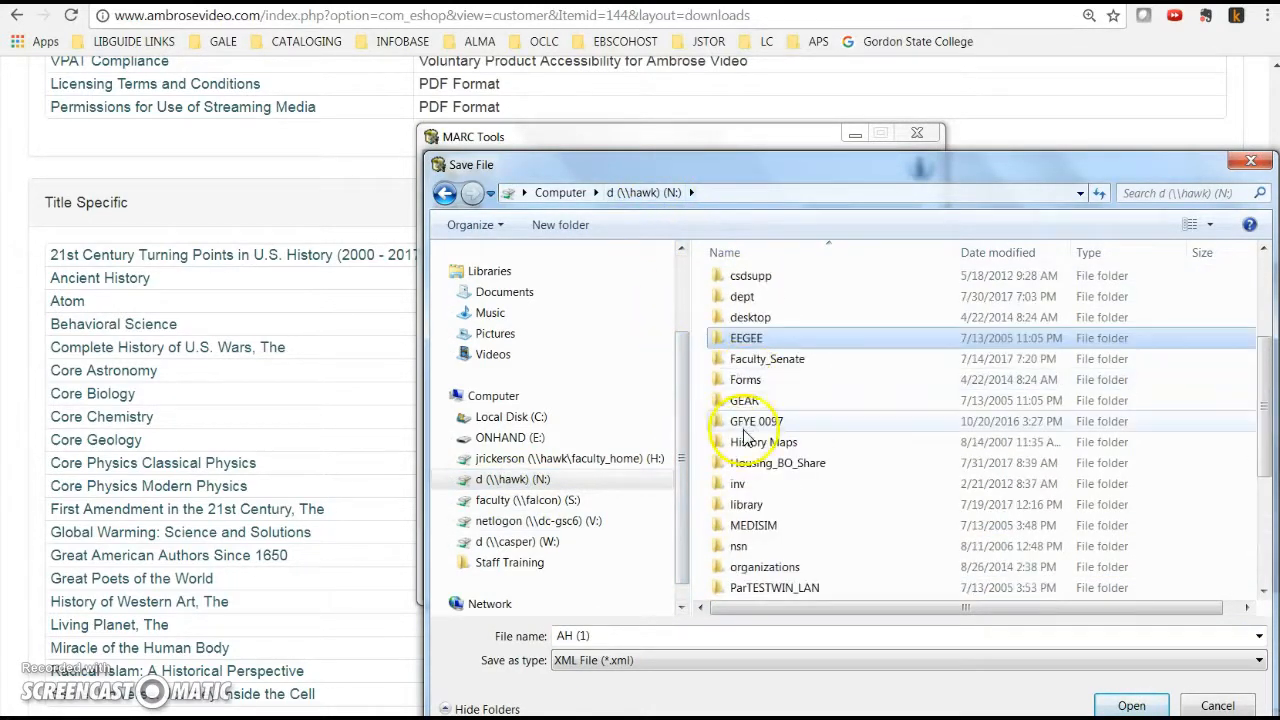
pyautogui.doubleClick(750, 506)
pyautogui.scroll(-15, 752, 511)
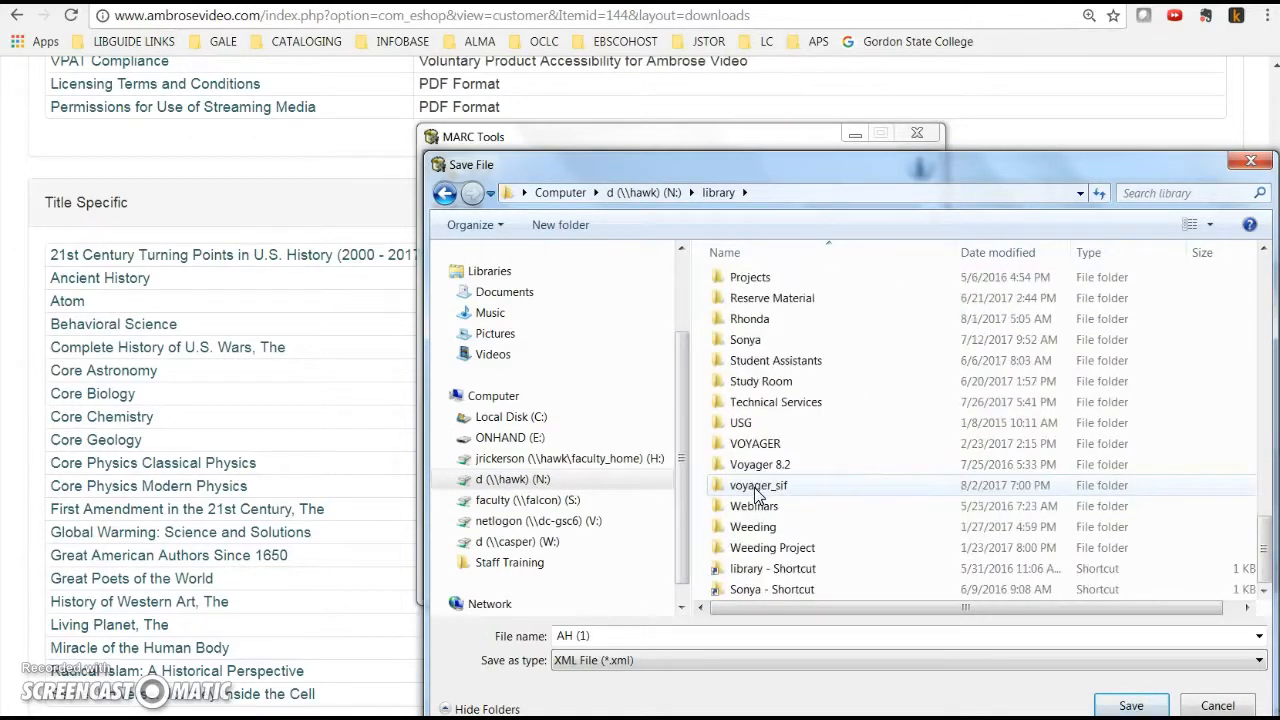
pyautogui.click(765, 408)
pyautogui.doubleClick(765, 408)
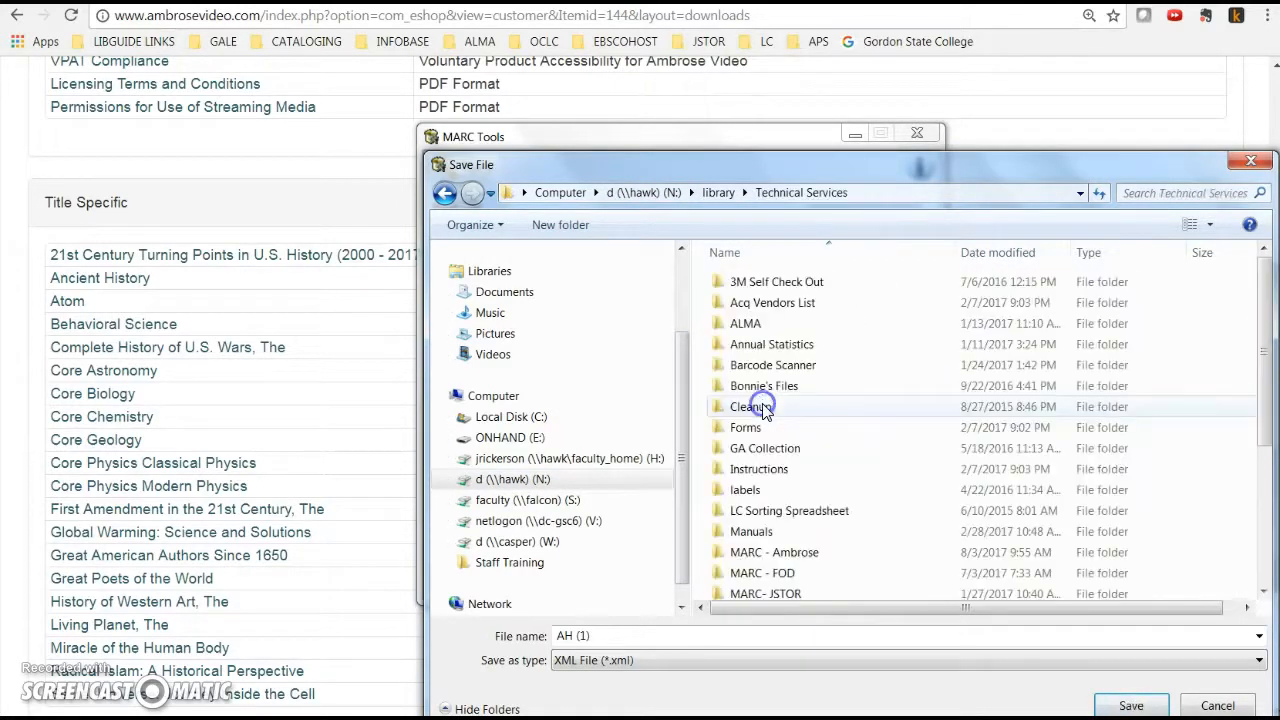
pyautogui.scroll(-5, 786, 490)
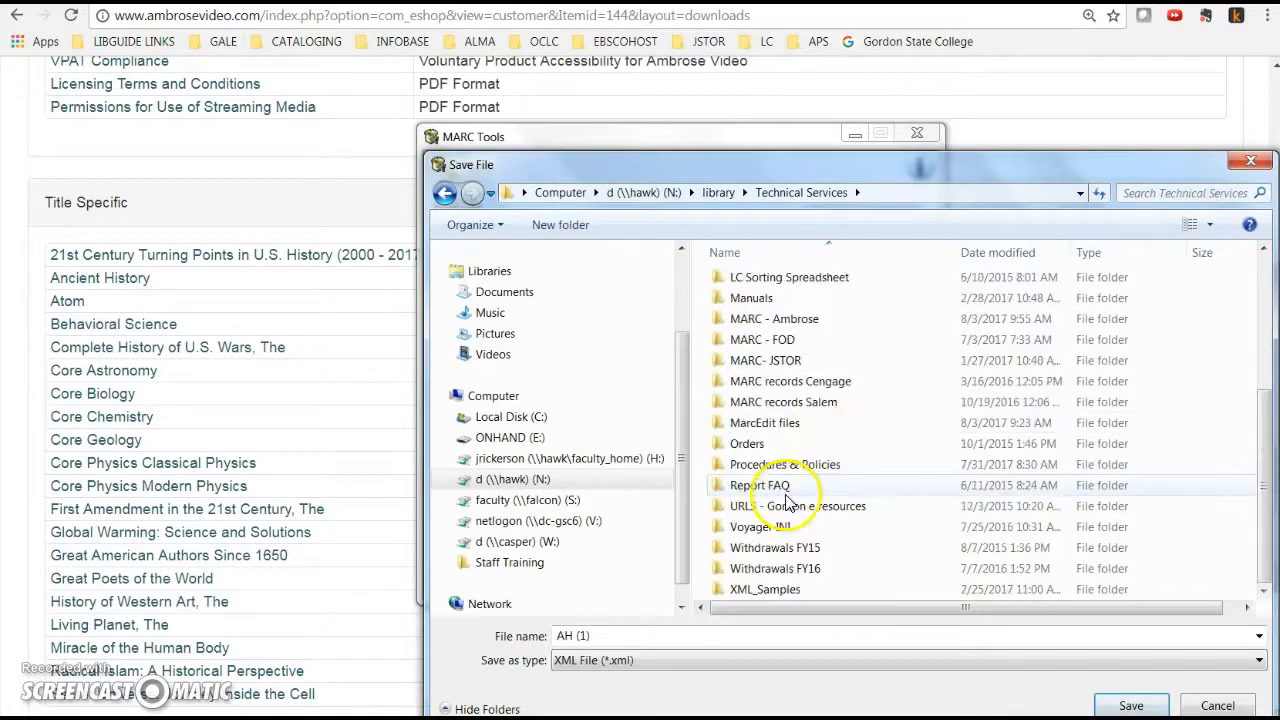
pyautogui.doubleClick(789, 322)
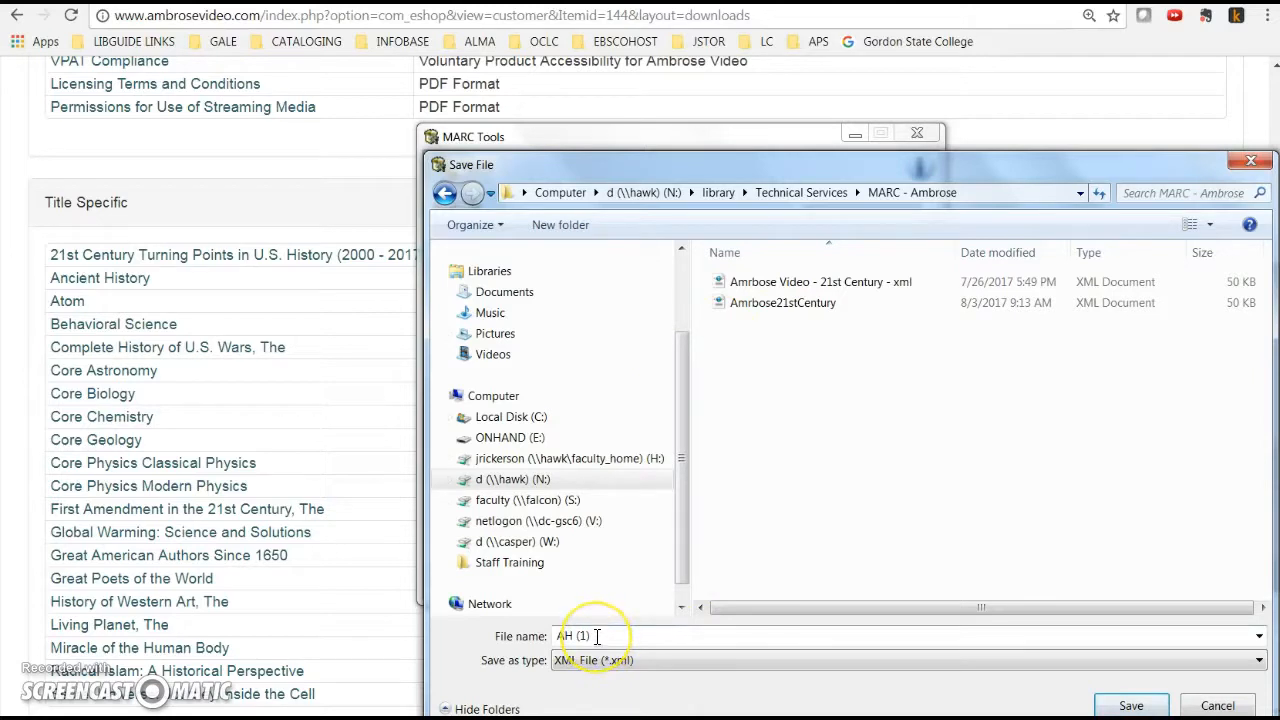
# - Save the output file as Ancient History with type XML File (*.xml) and execute the MARC21=>MARC21XML conversion
pyautogui.write('Ancient History')
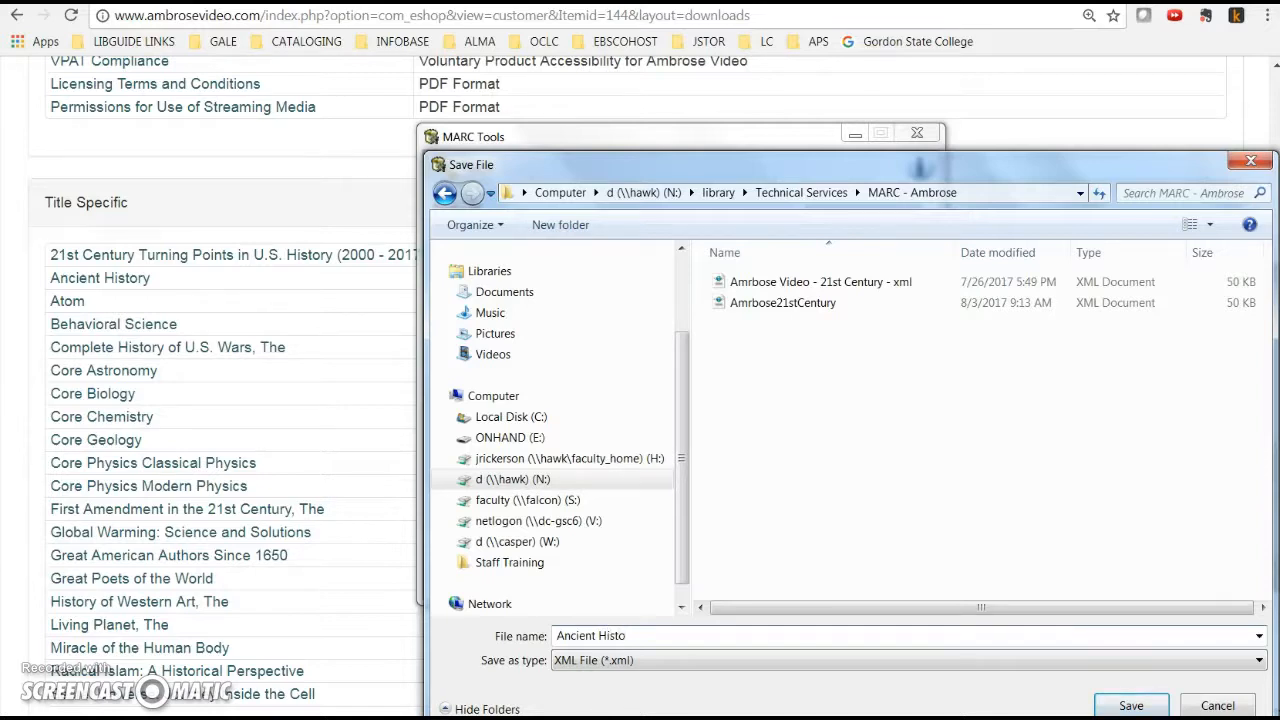
pyautogui.click(616, 668)
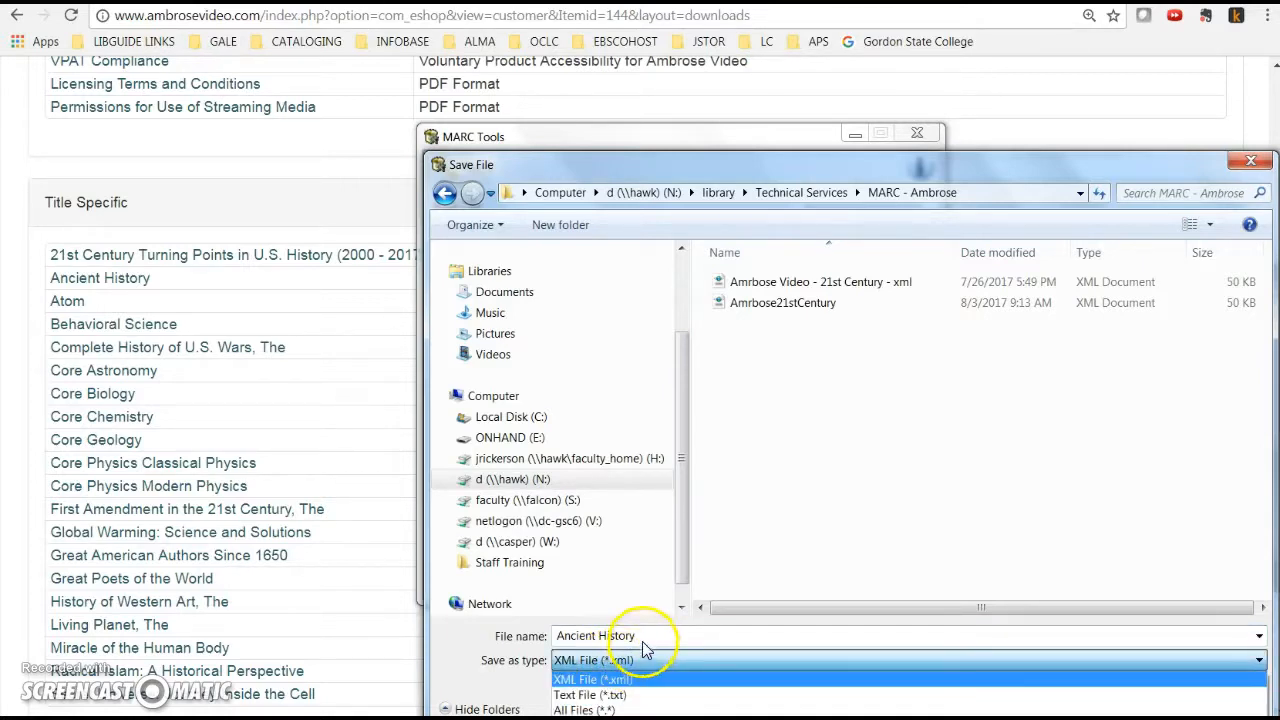
pyautogui.click(608, 680)
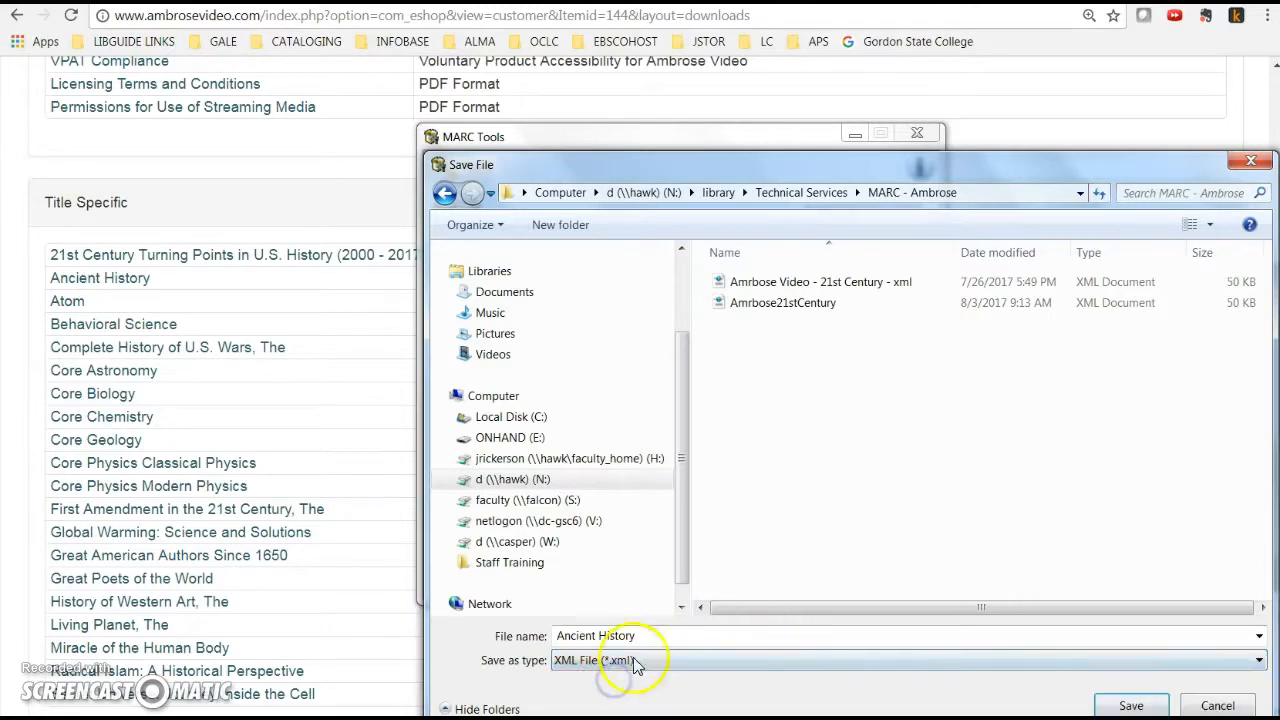
pyautogui.click(1136, 705)
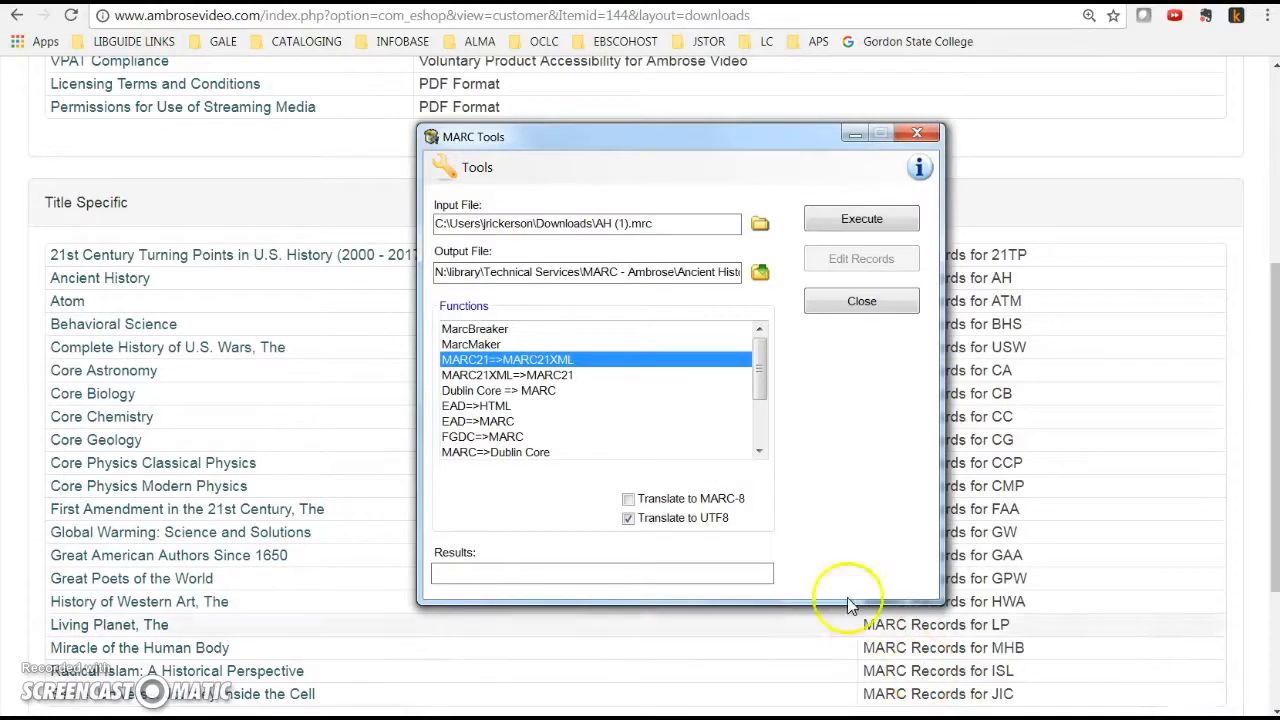
pyautogui.click(872, 222)
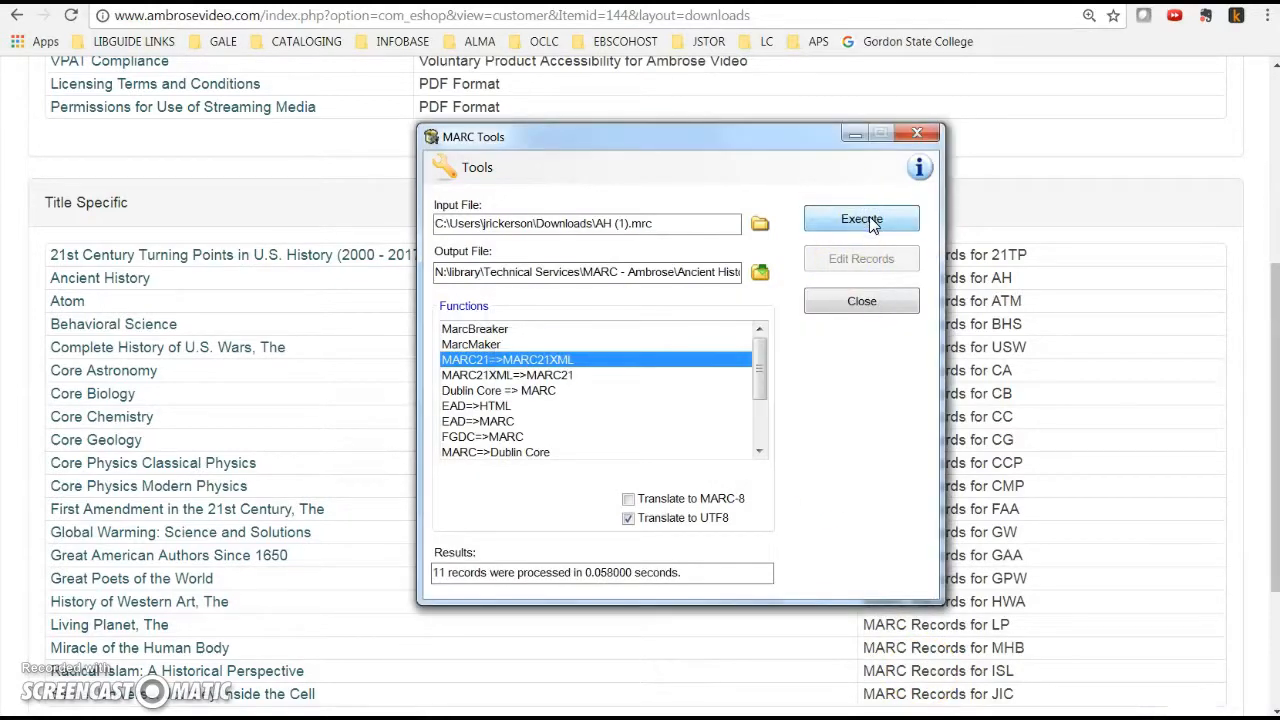
# - Return to MarcEdit's main window and open the Ancient History XML file in MarcEditor, listing all file types
pyautogui.click(447, 168)
pyautogui.click(483, 200)
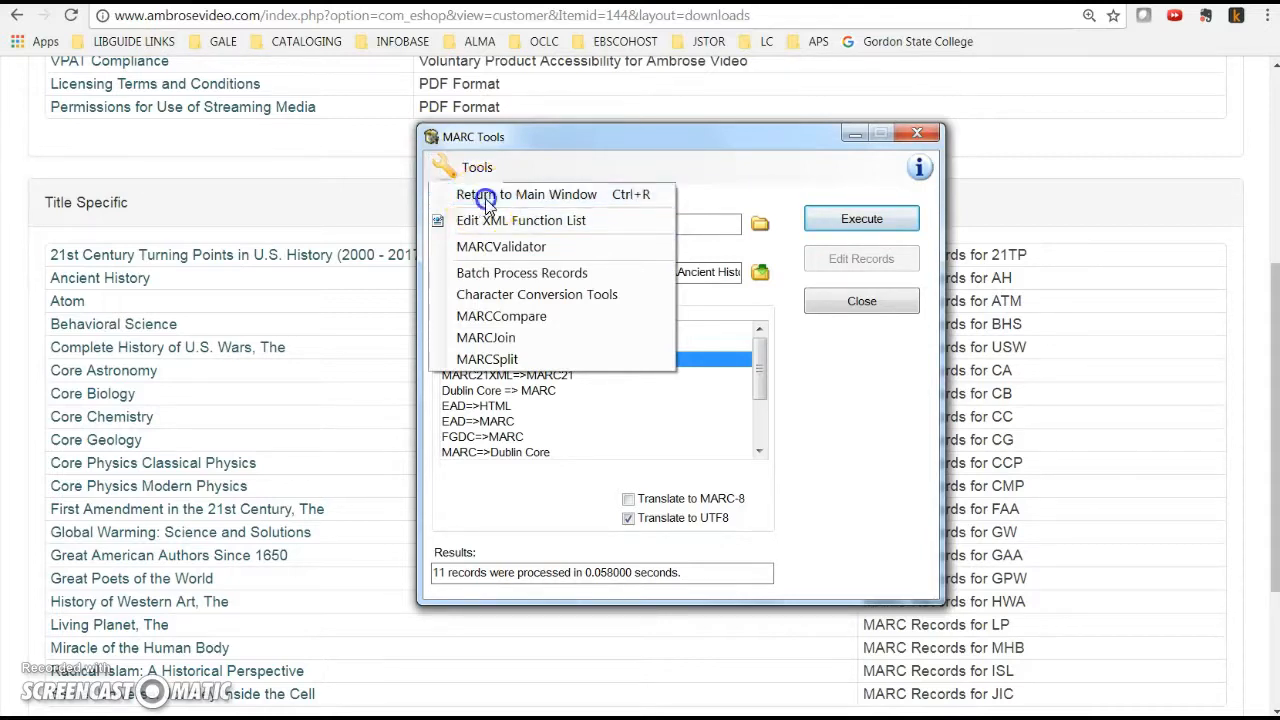
pyautogui.click(550, 385)
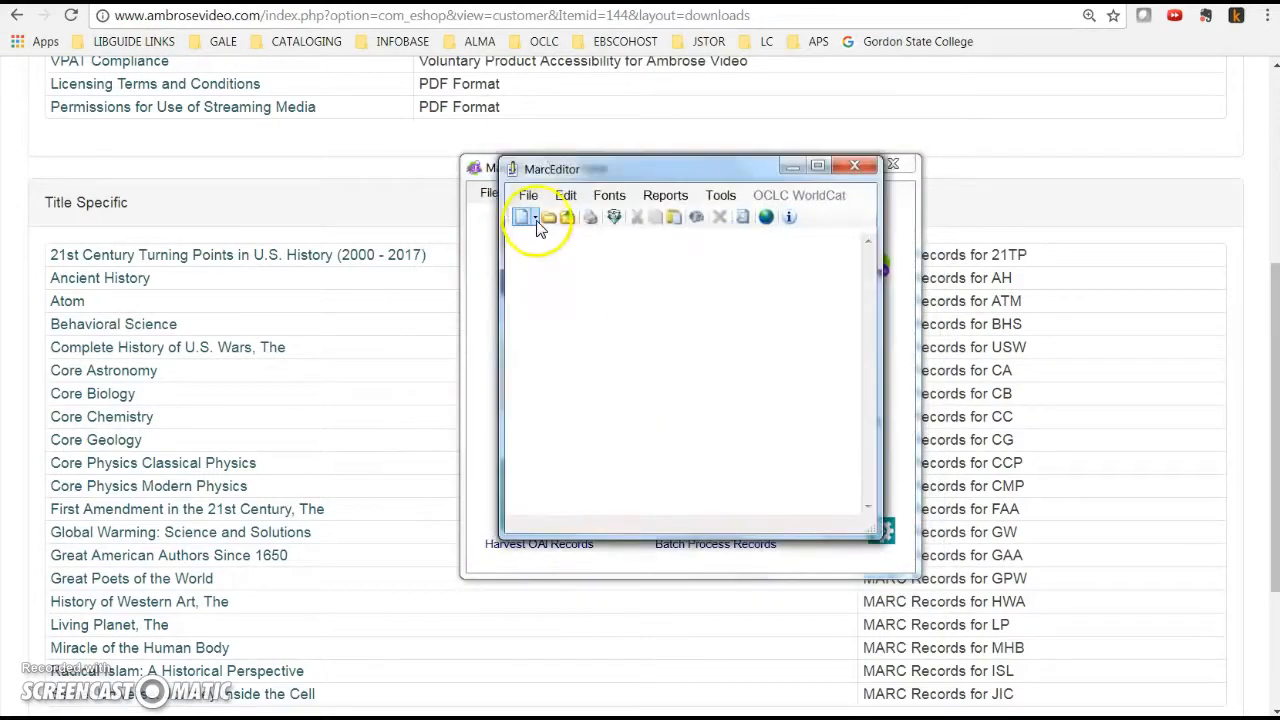
pyautogui.click(528, 195)
pyautogui.click(548, 263)
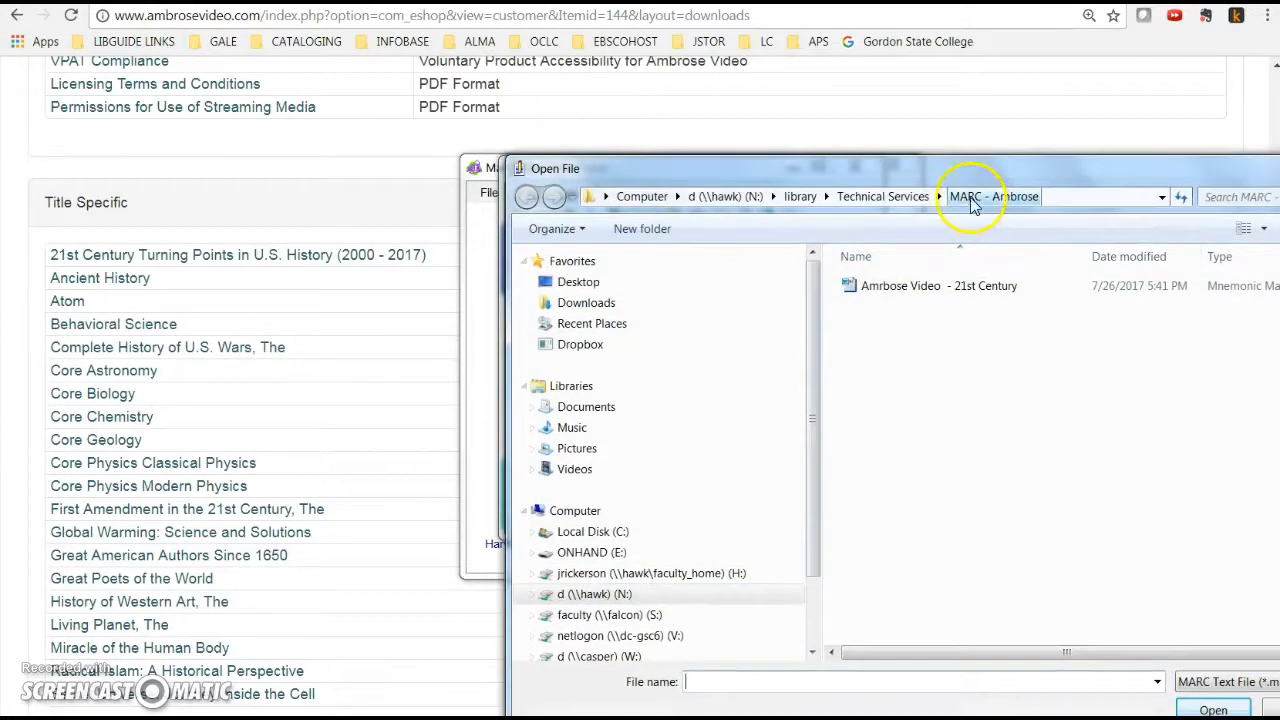
pyautogui.click(1226, 681)
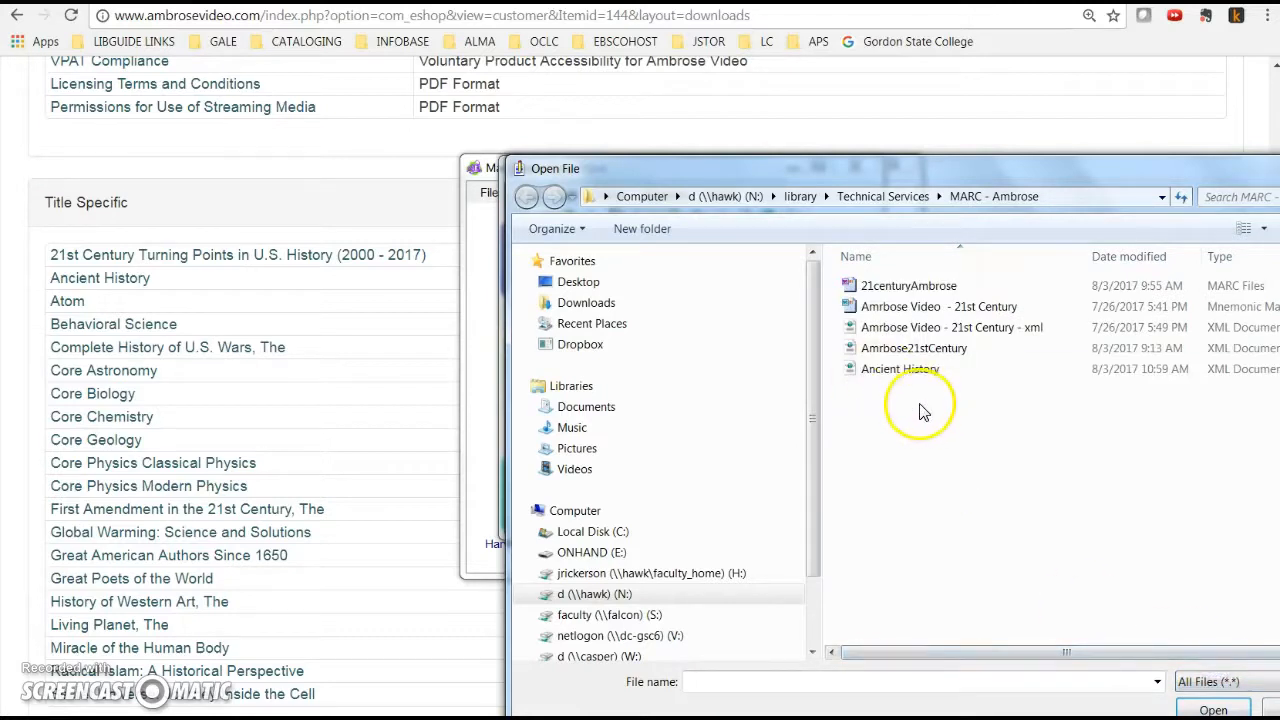
pyautogui.click(912, 371)
pyautogui.click(1212, 706)
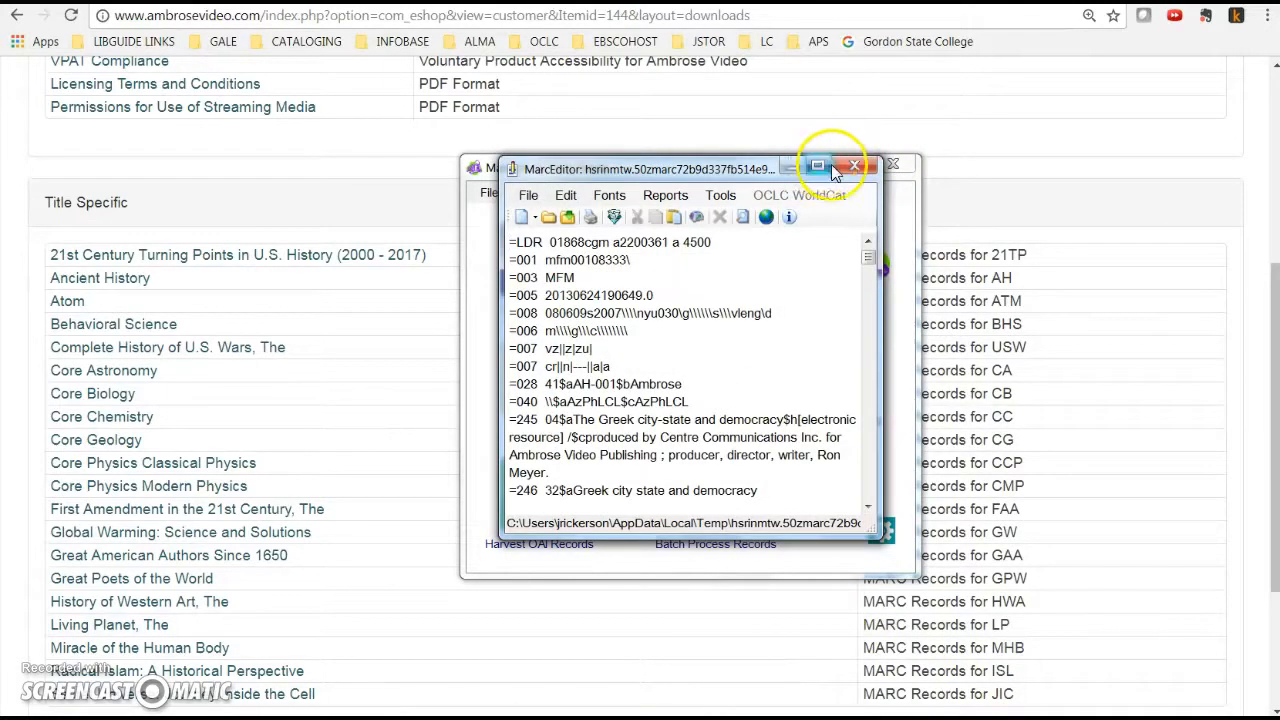
# - Move and enlarge the MarcEditor window to show more of the record fields
pyautogui.moveTo(729, 165); pyautogui.dragTo(505, 78)
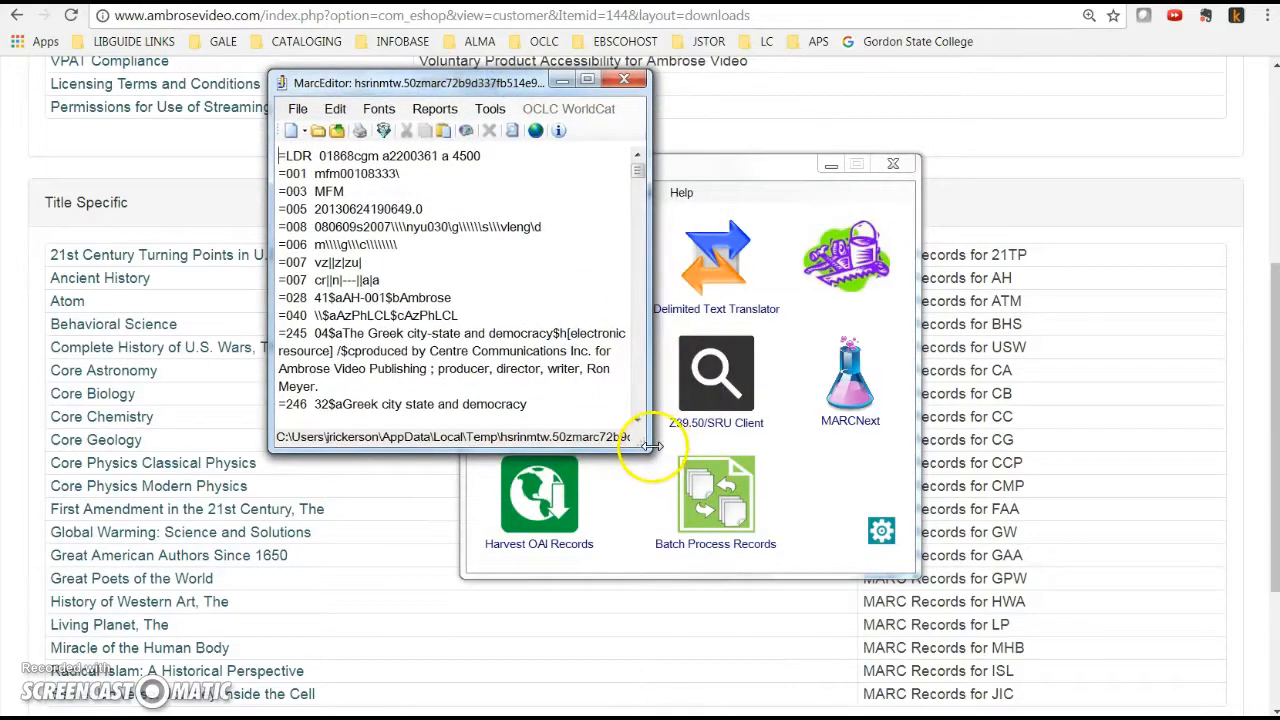
pyautogui.moveTo(651, 452); pyautogui.dragTo(1140, 680)
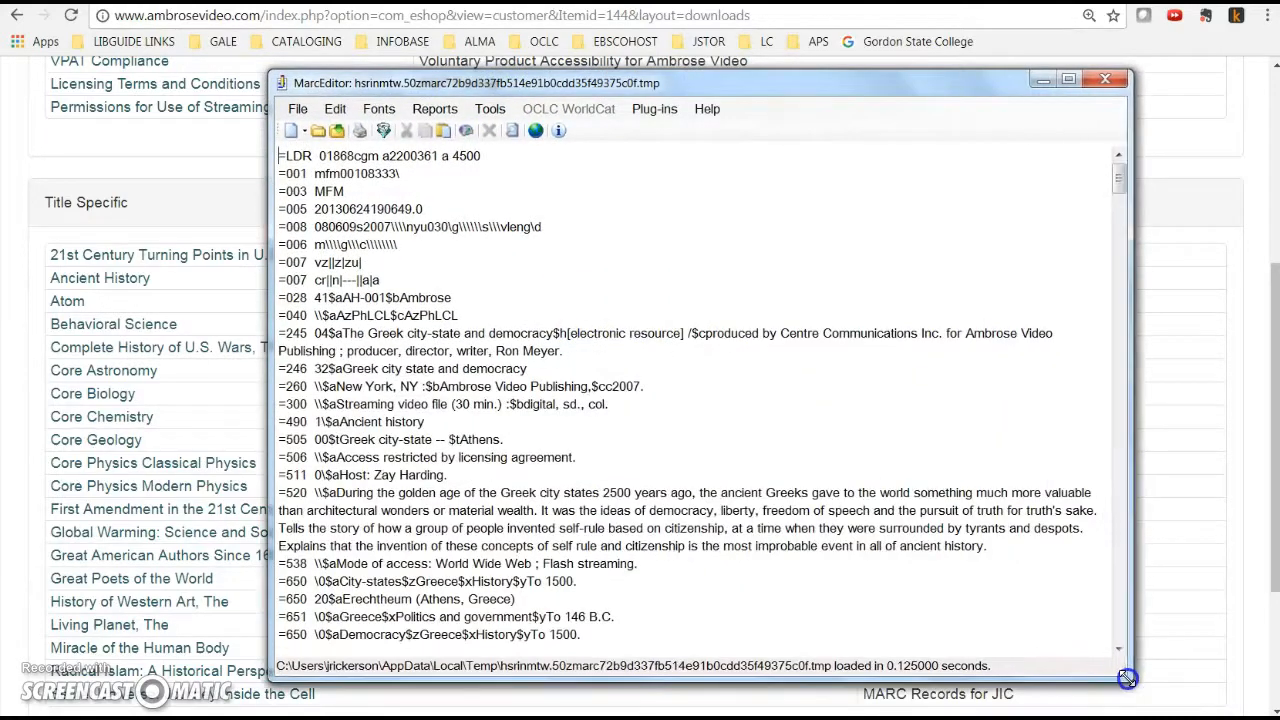
pyautogui.moveTo(438, 83); pyautogui.dragTo(411, 49)
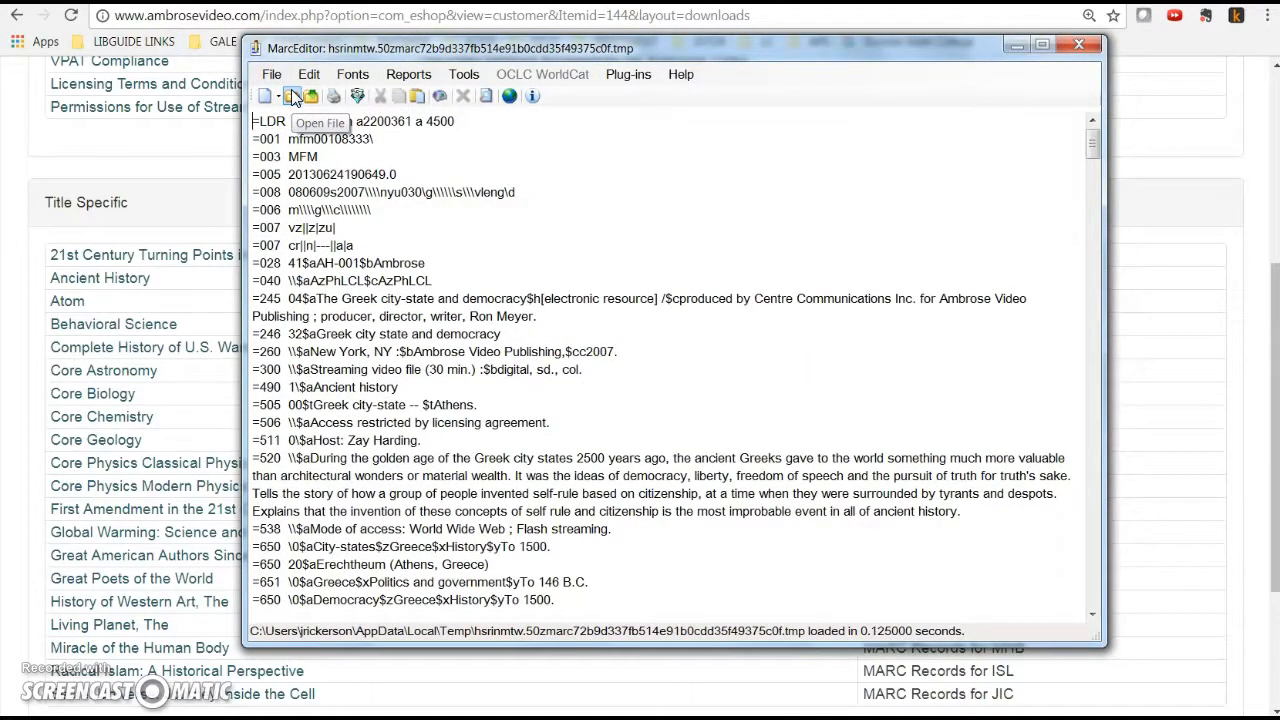
pyautogui.click(297, 232)
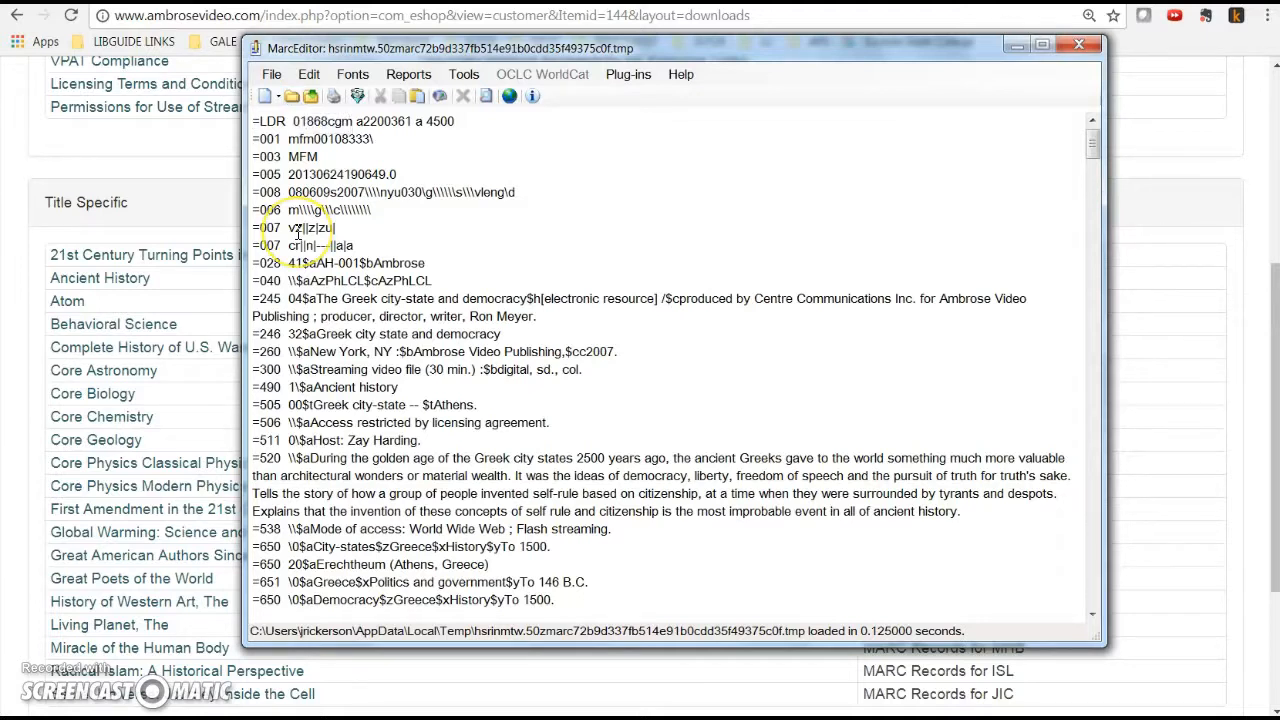
# - Save a copy of the records in the MARC - Ambrose folder as Ancient History with type MARC Files (*.mrc)
pyautogui.click(271, 74)
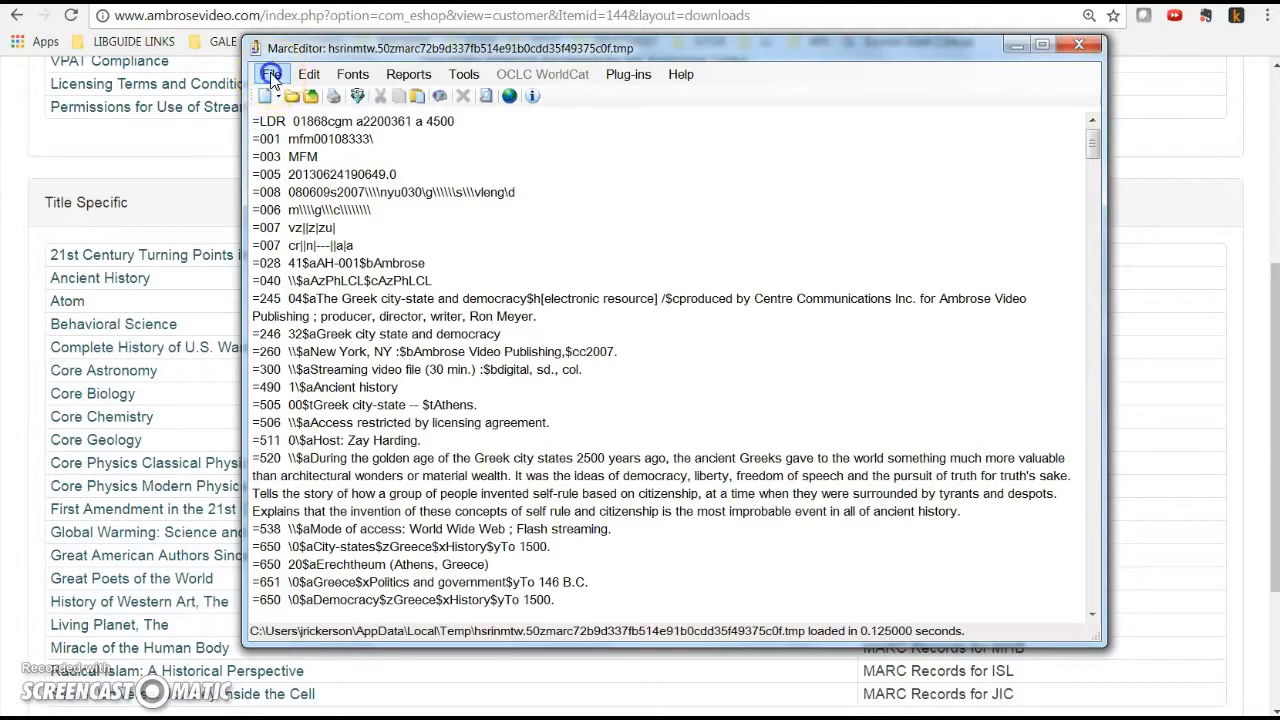
pyautogui.click(316, 170)
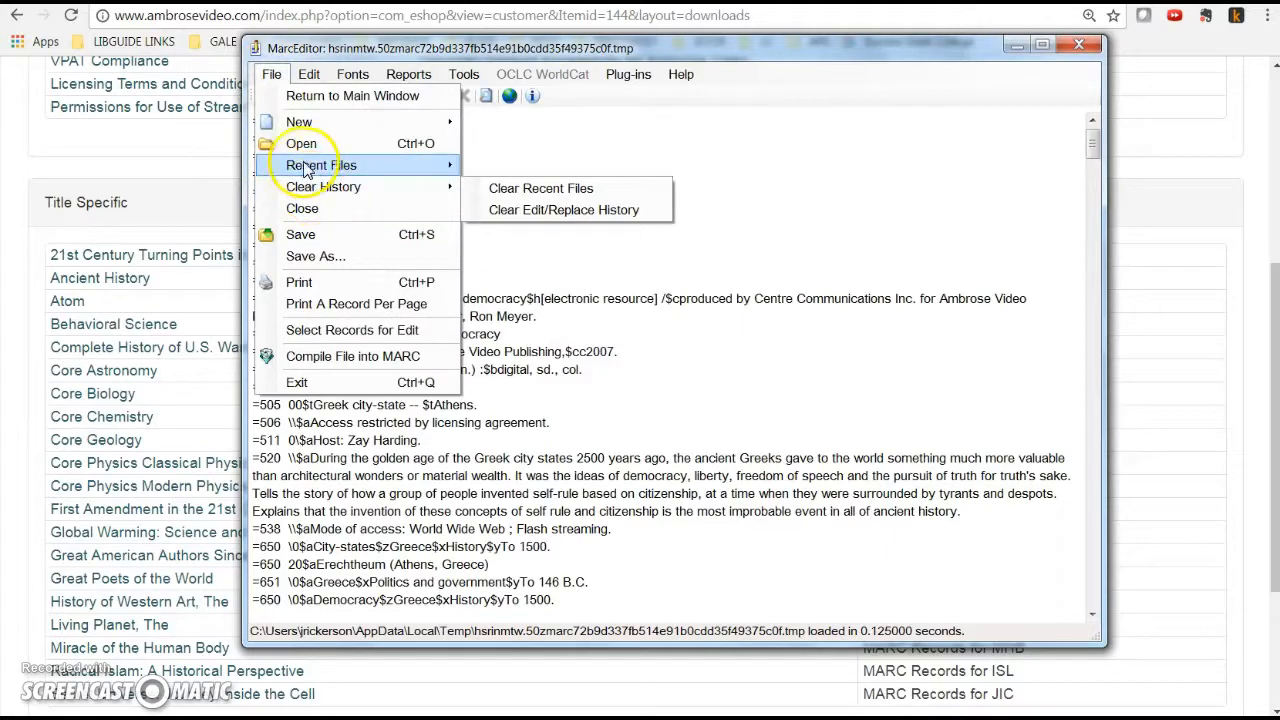
pyautogui.click(315, 256)
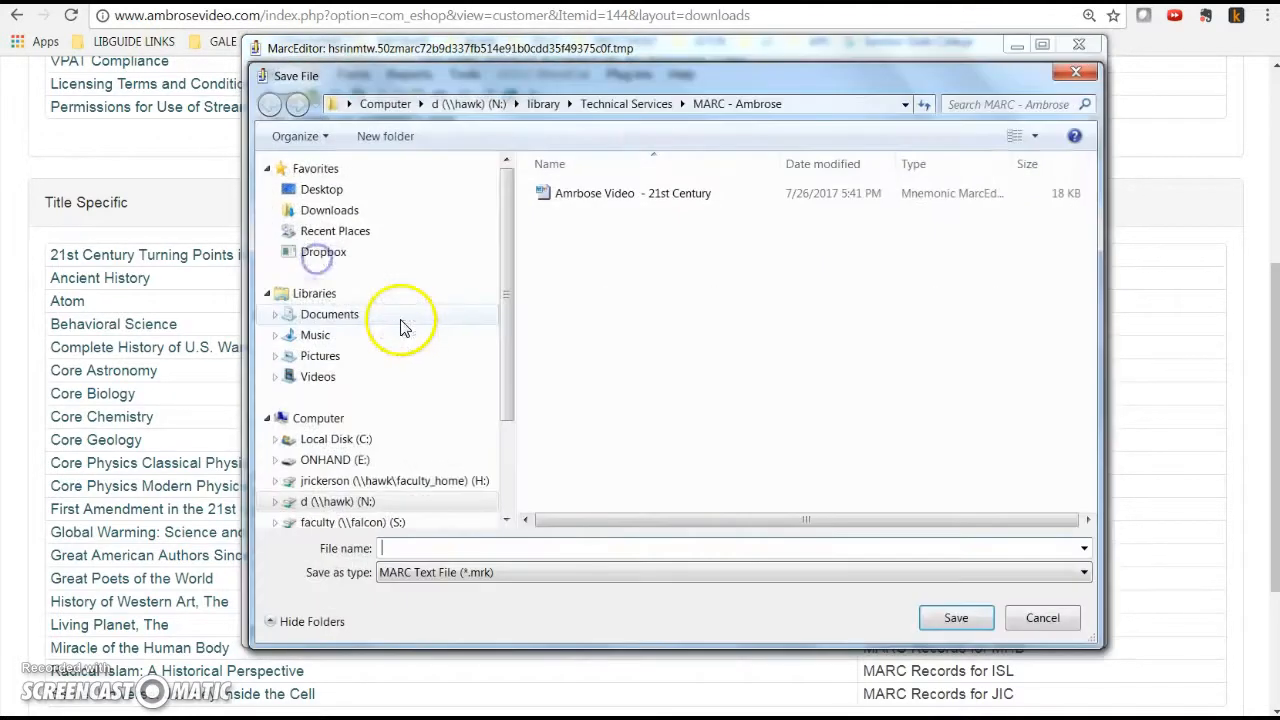
pyautogui.click(460, 576)
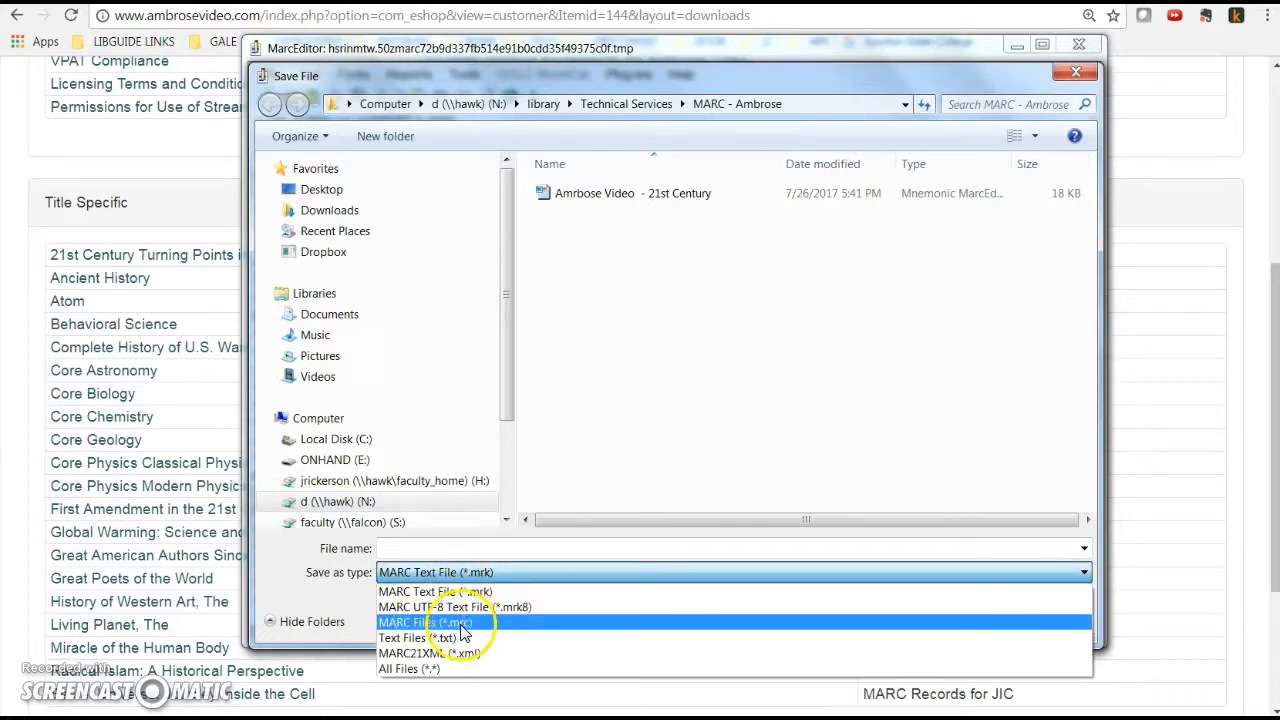
pyautogui.click(470, 623)
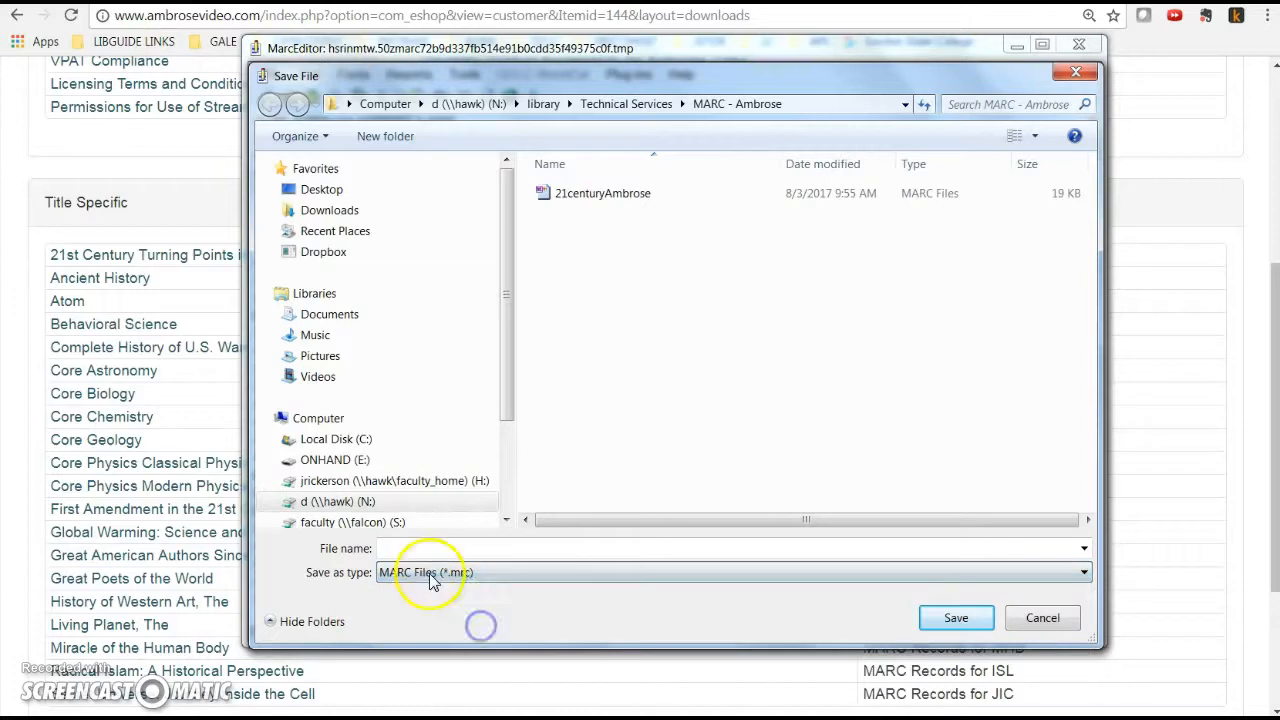
pyautogui.click(430, 548)
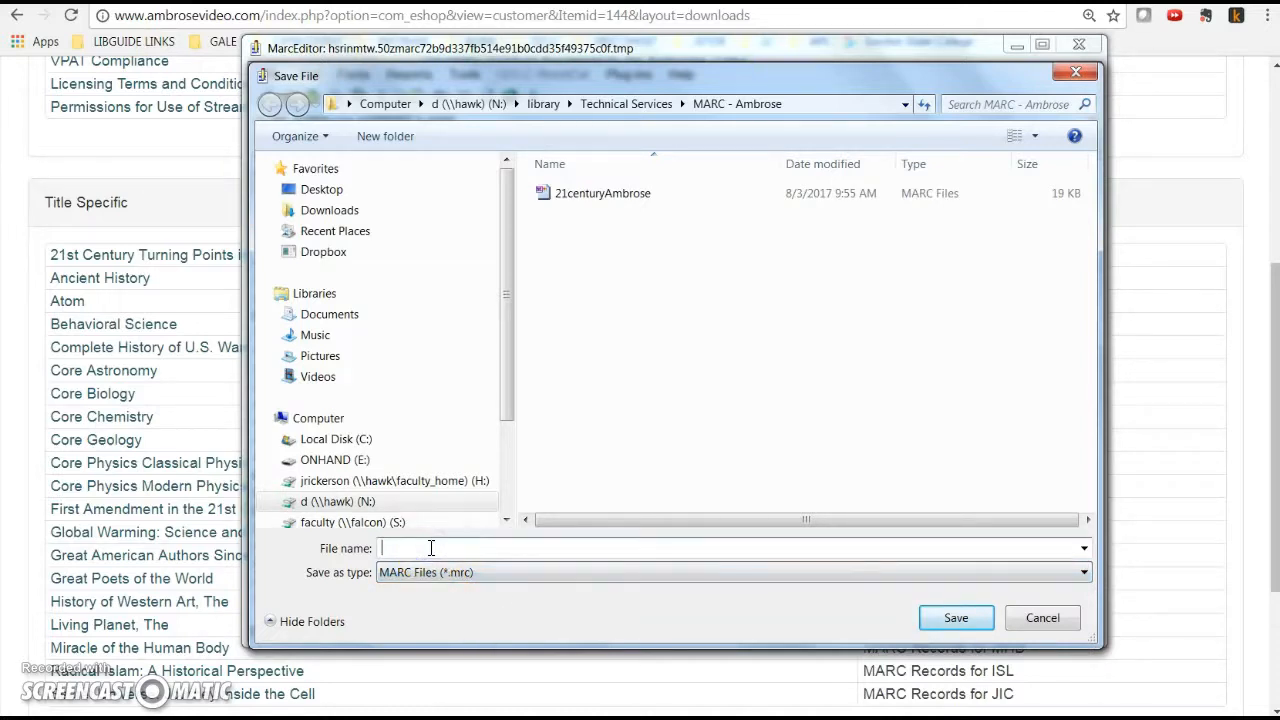
pyautogui.write('Ancient Hi')
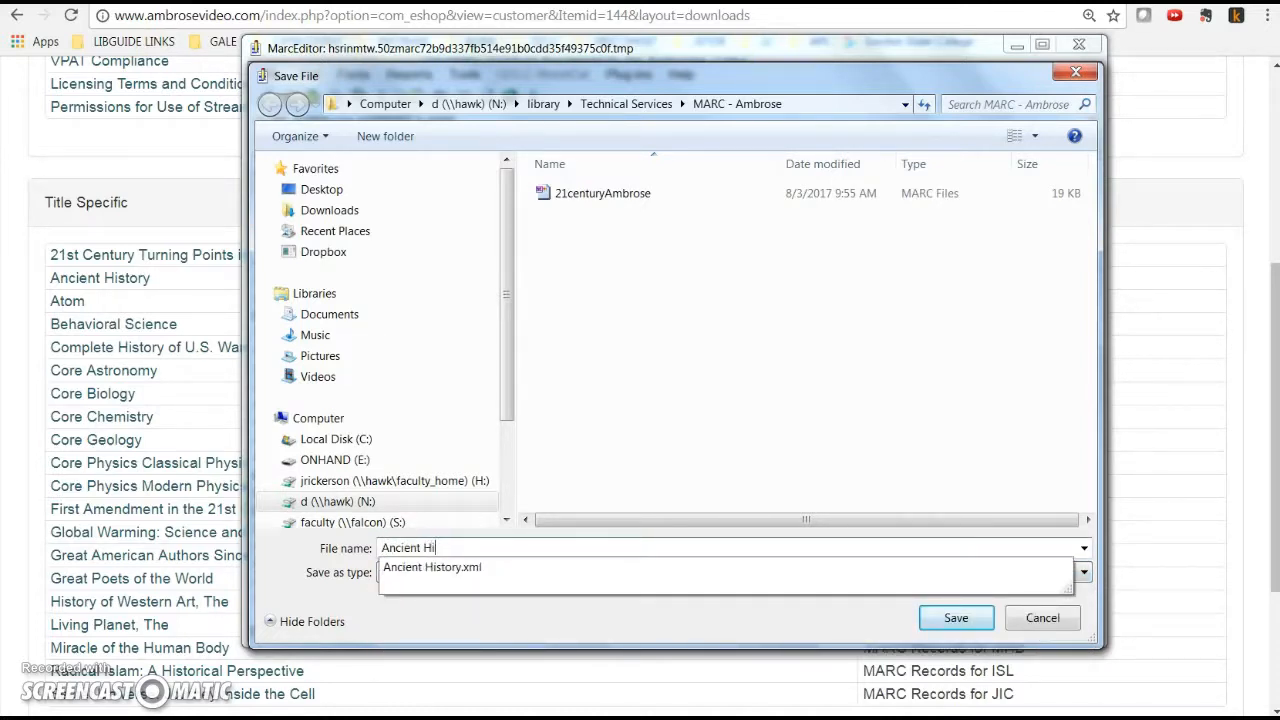
pyautogui.write('story')
pyautogui.click(956, 617)
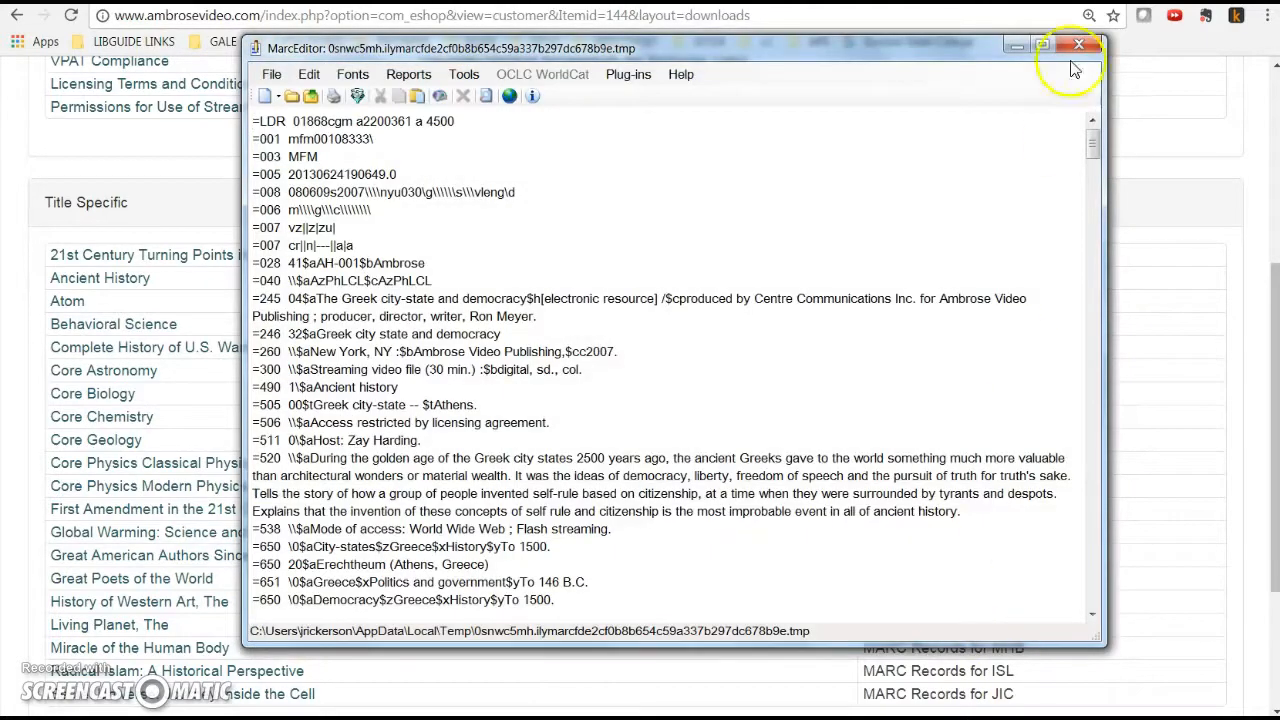
# - Minimize the MarcEditor and MarcEdit windows and switch to the Alma browser window
pyautogui.click(1012, 47)
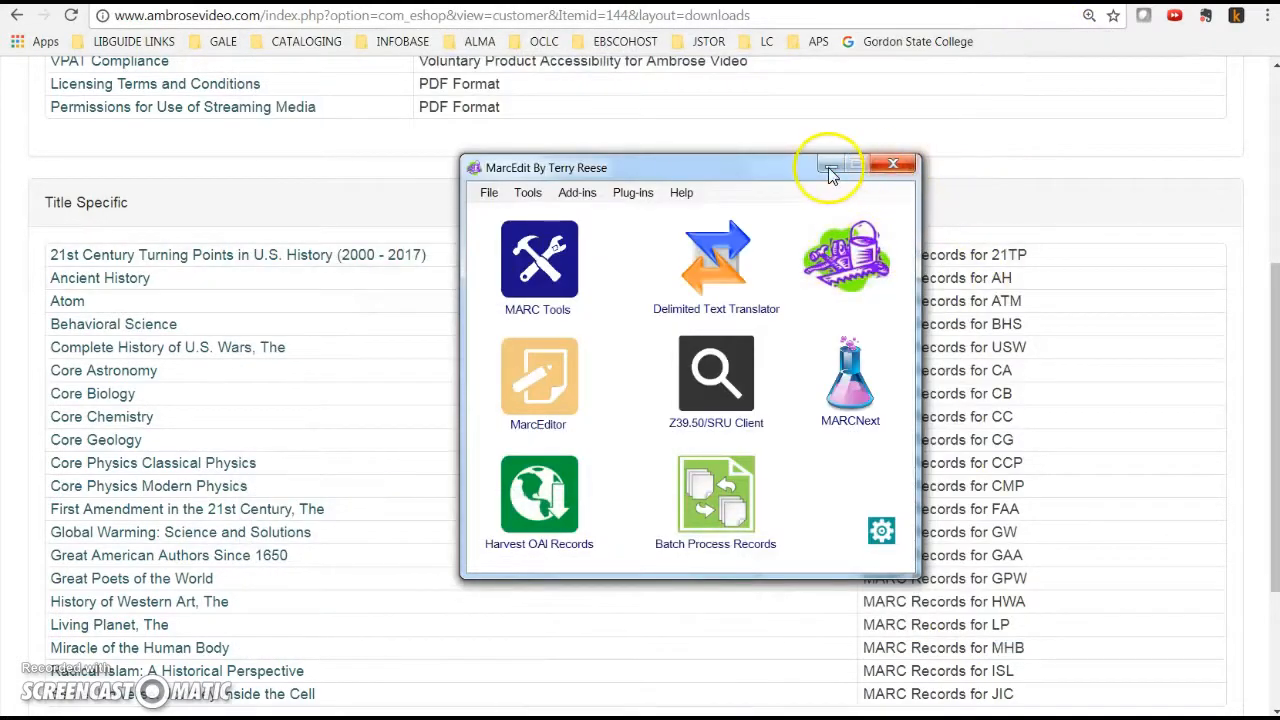
pyautogui.click(830, 167)
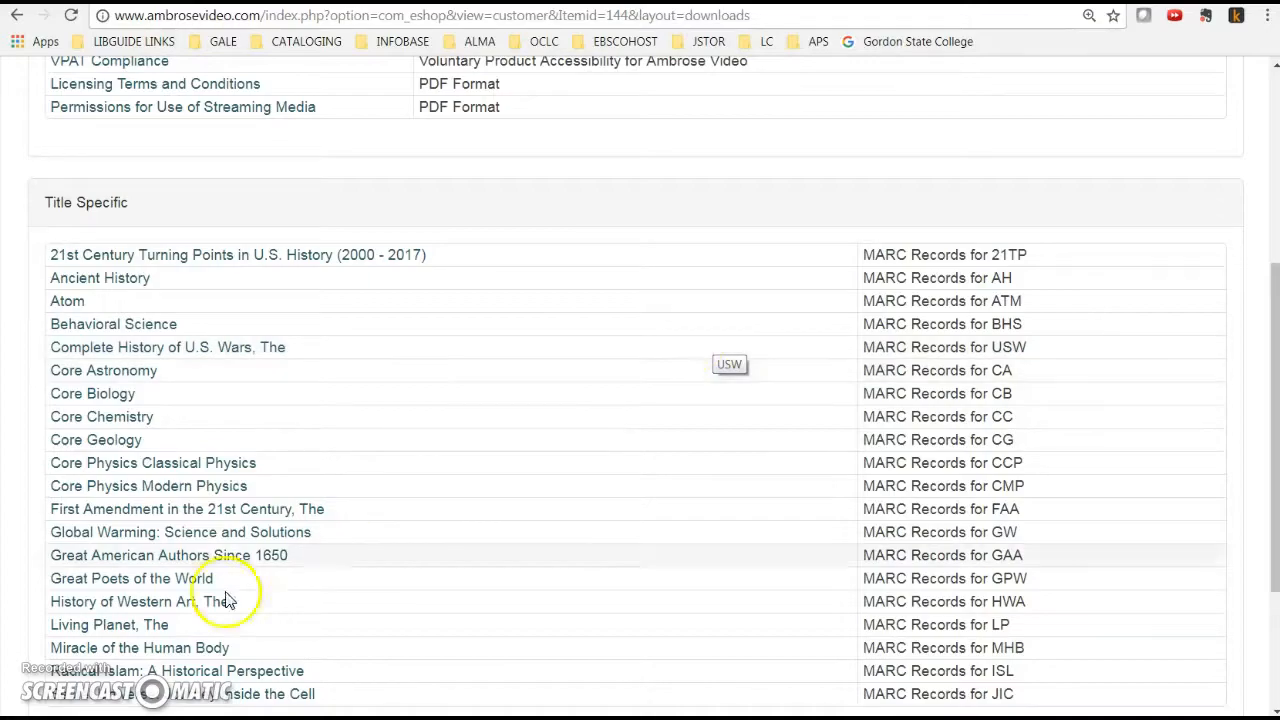
pyautogui.click(170, 718)
pyautogui.click(180, 718)
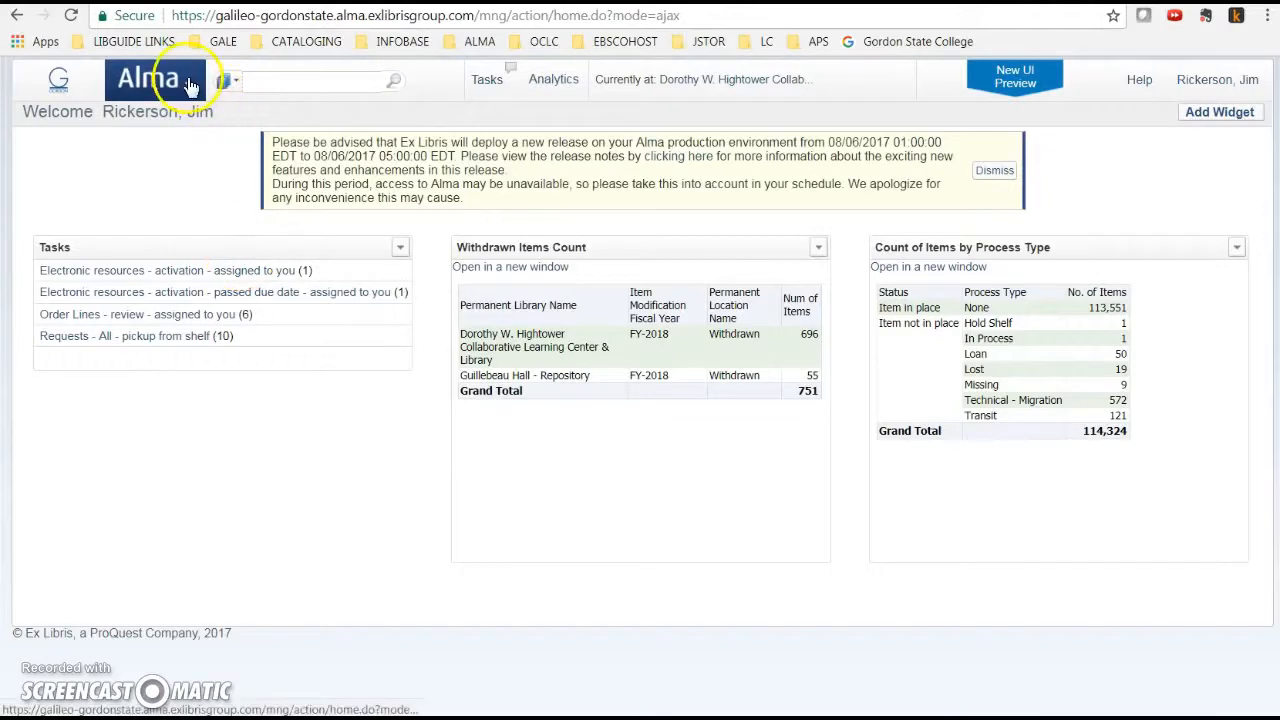
# - Open the Resource Configuration menu in Alma
pyautogui.click(214, 77)
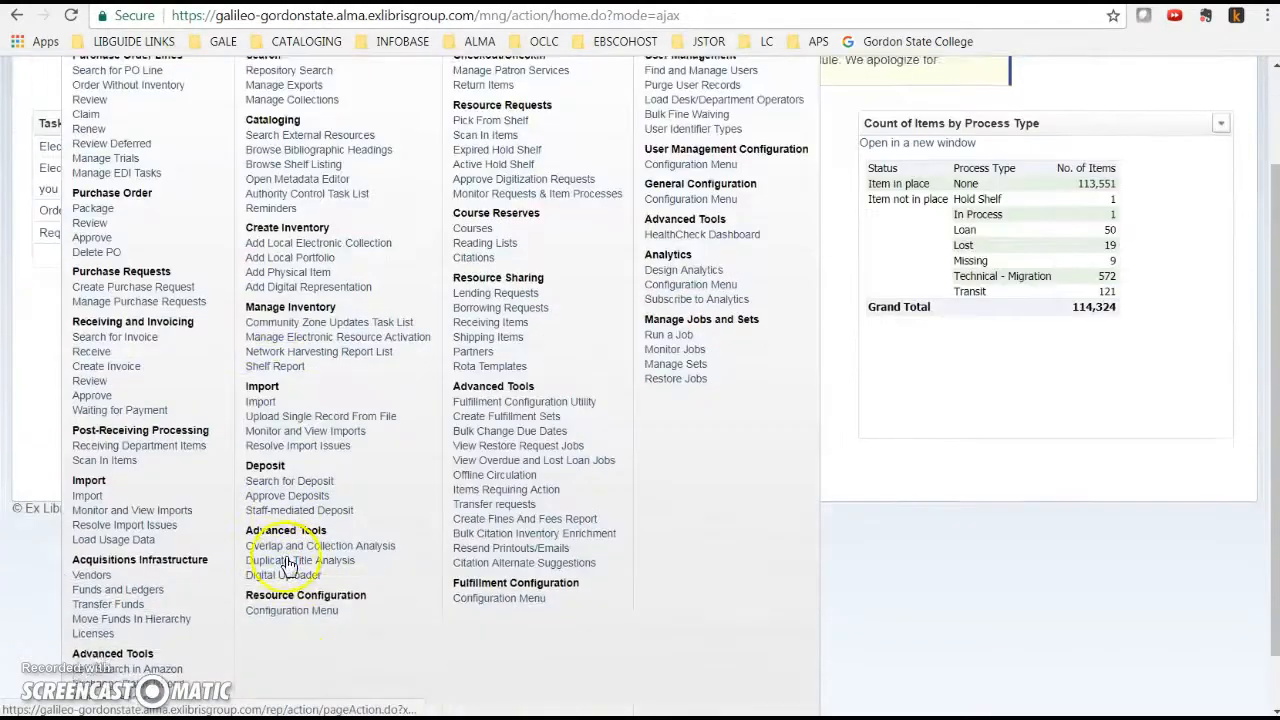
pyautogui.scroll(-1, 287, 563)
pyautogui.click(296, 545)
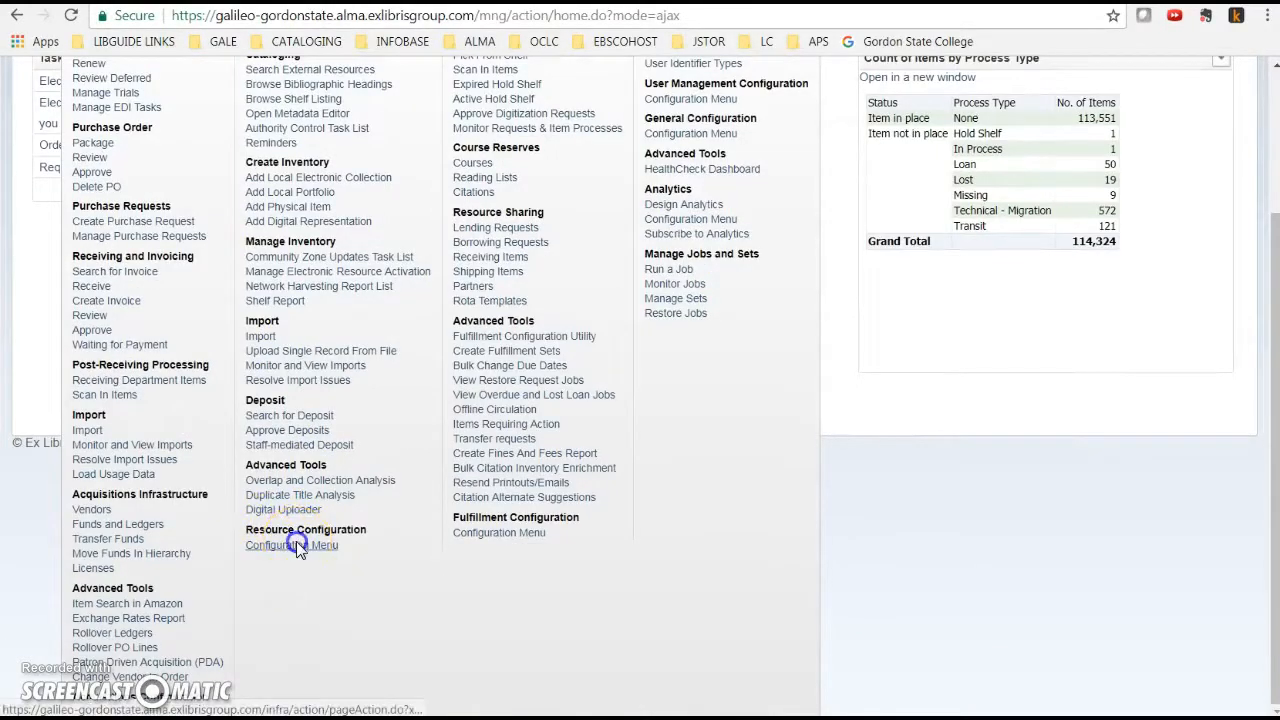
# - Open the Ambrose Video profile from the institution's import profiles for editing
pyautogui.click(110, 436)
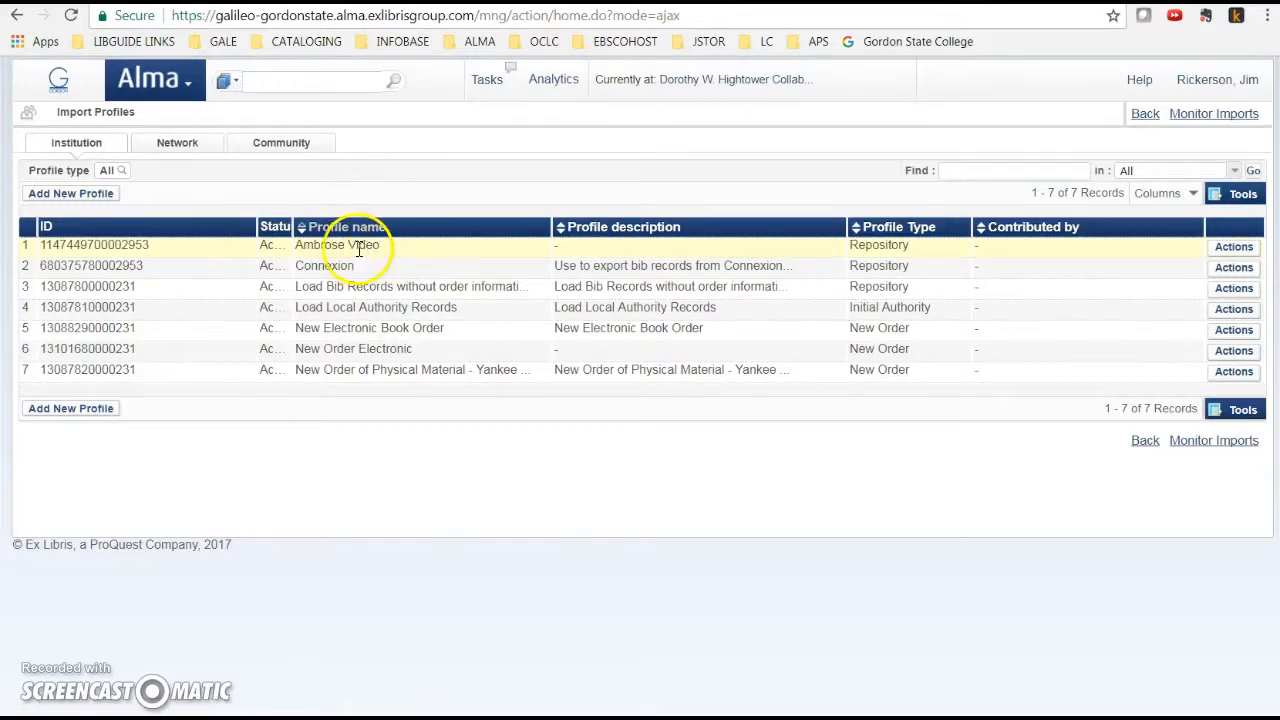
pyautogui.click(1250, 246)
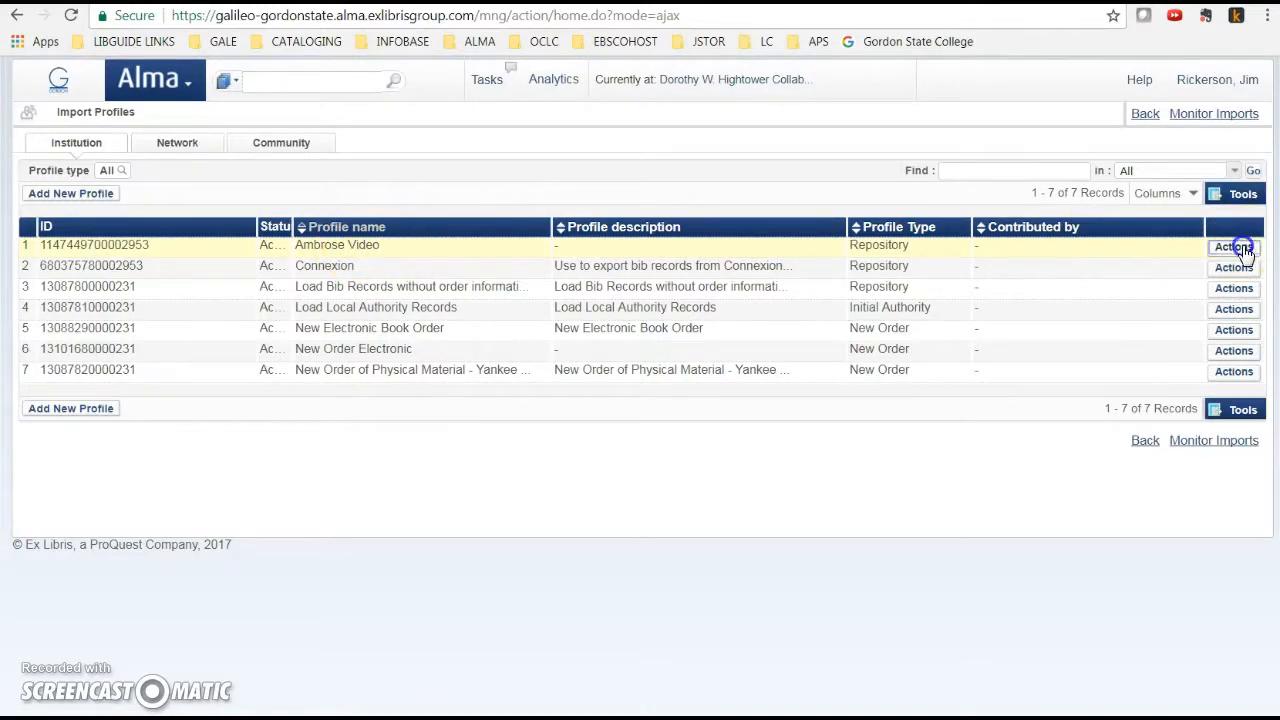
pyautogui.click(1195, 266)
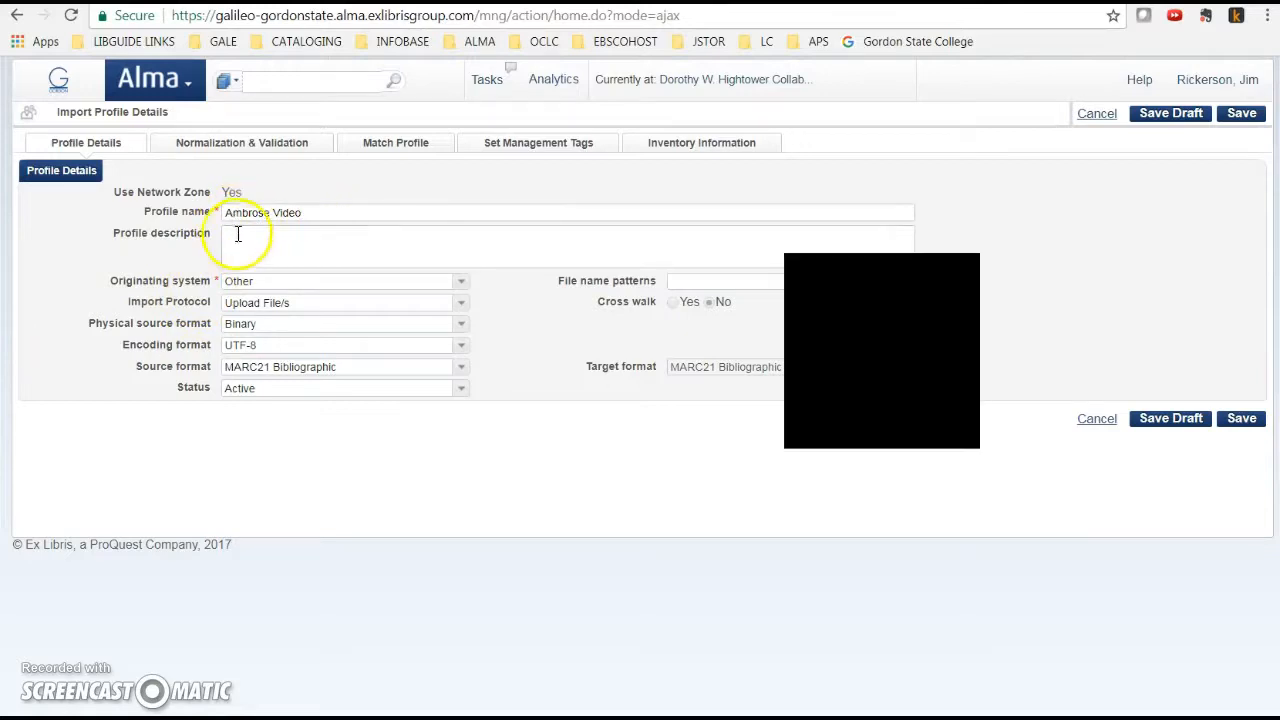
# - Set the profile's originating system to Other, physical source format to XML and status to Active
pyautogui.click(463, 287)
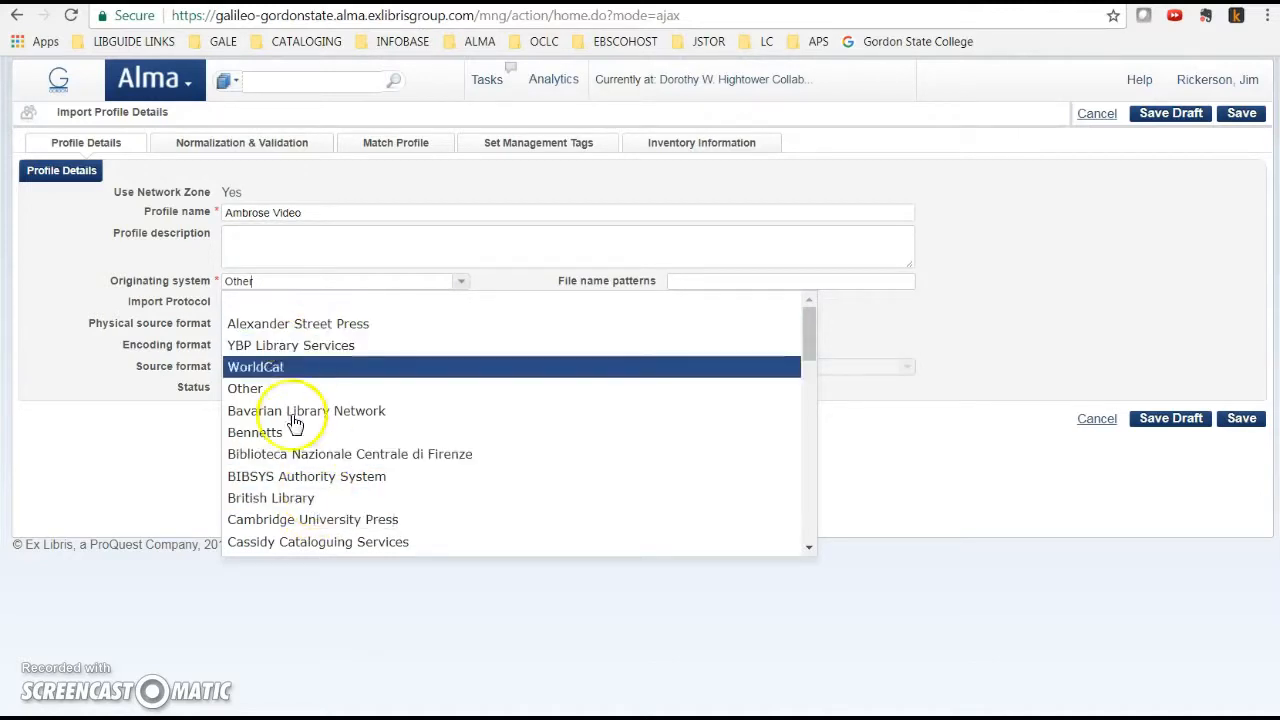
pyautogui.click(246, 390)
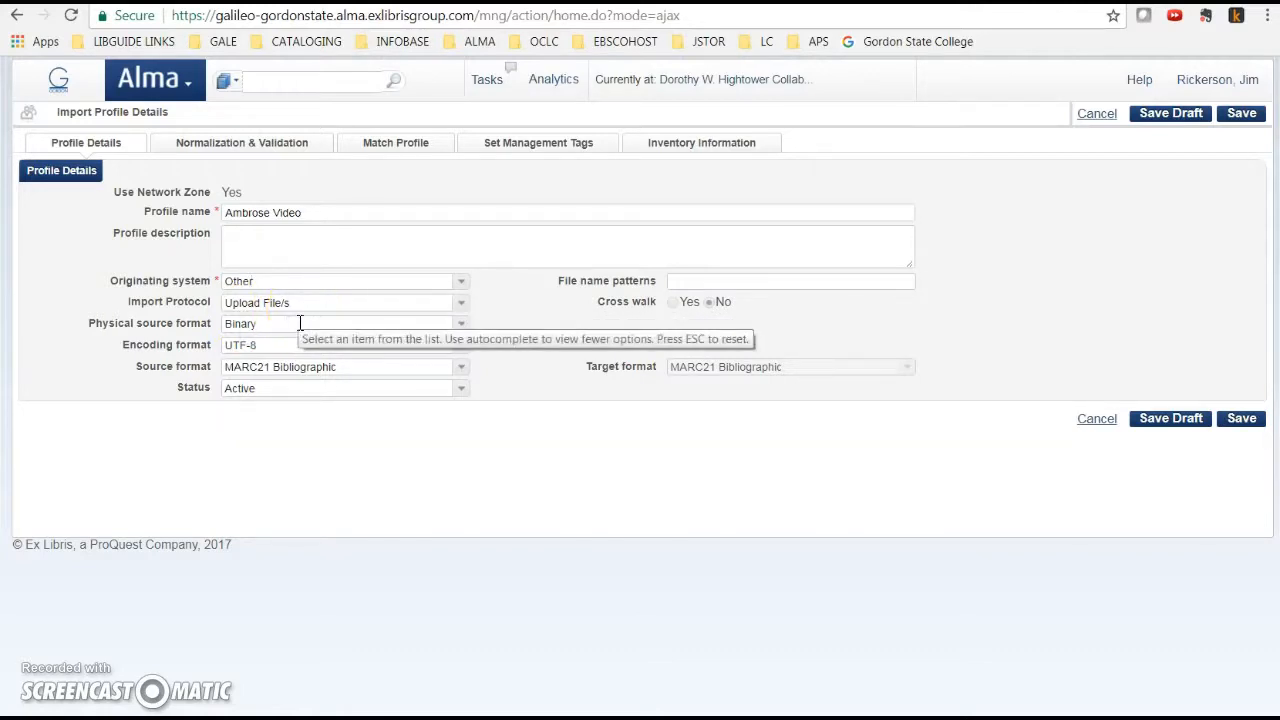
pyautogui.click(462, 328)
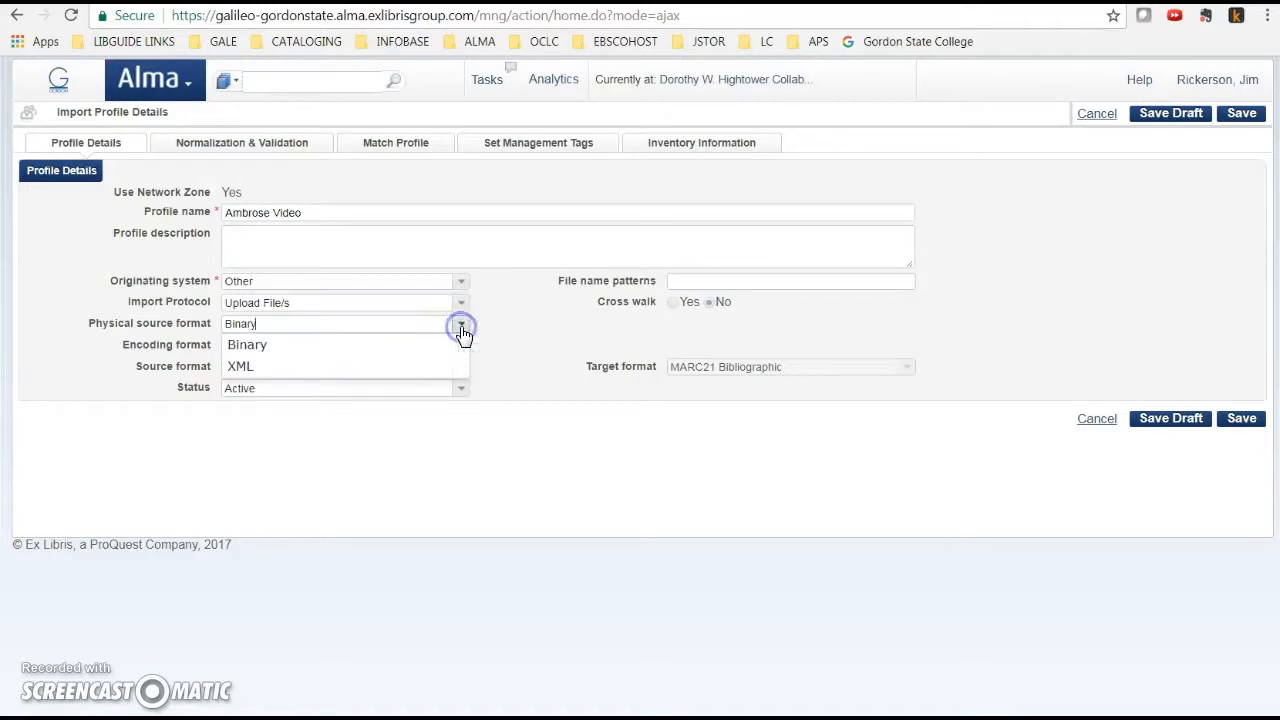
pyautogui.click(274, 352)
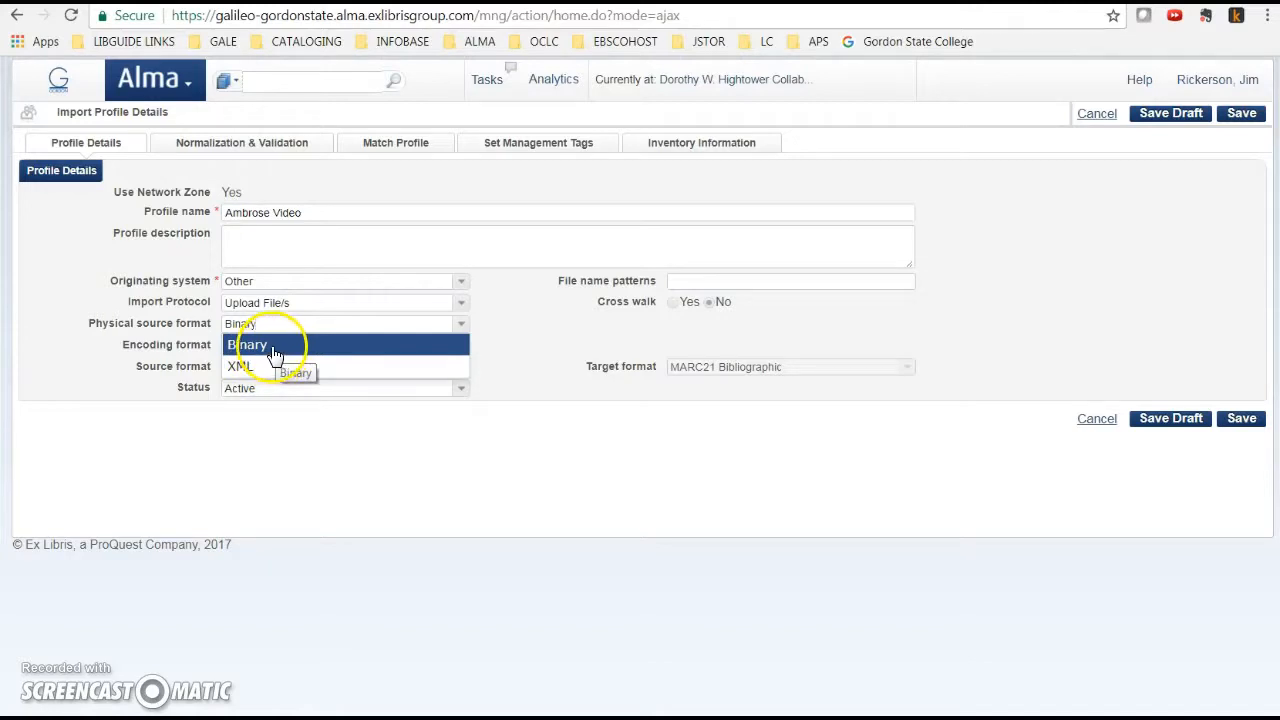
pyautogui.click(254, 347)
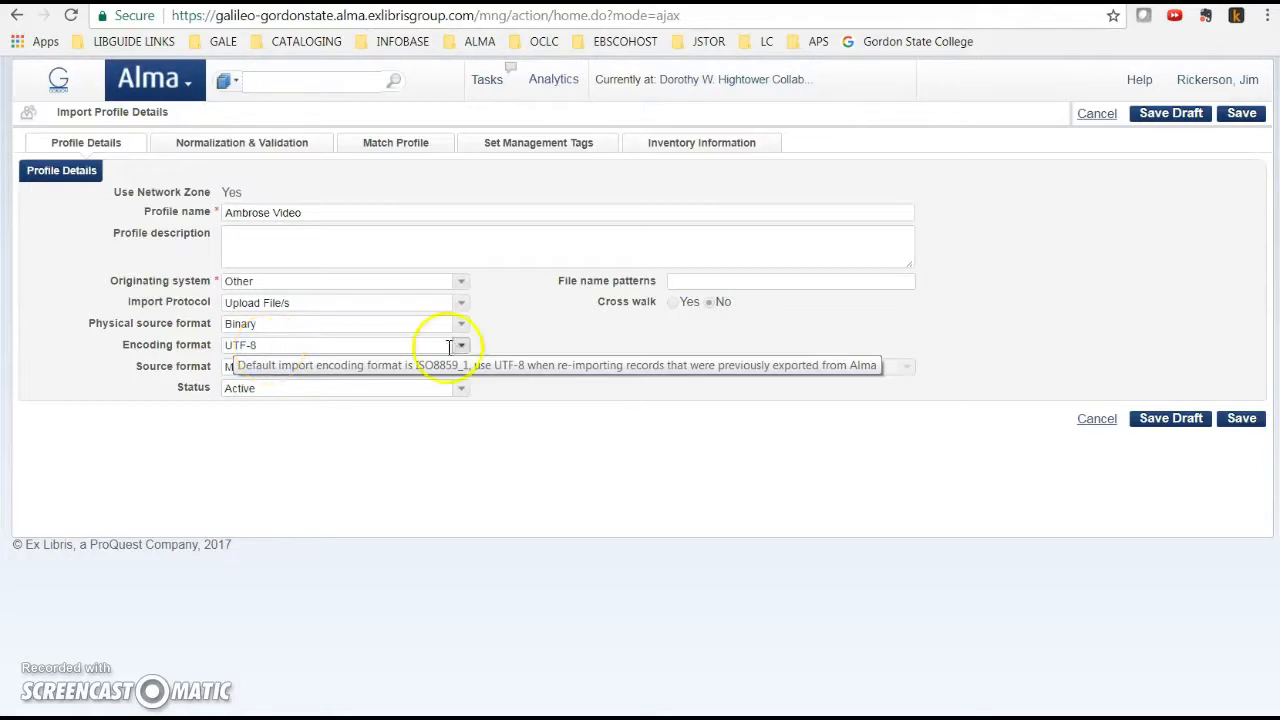
pyautogui.click(461, 325)
pyautogui.click(318, 368)
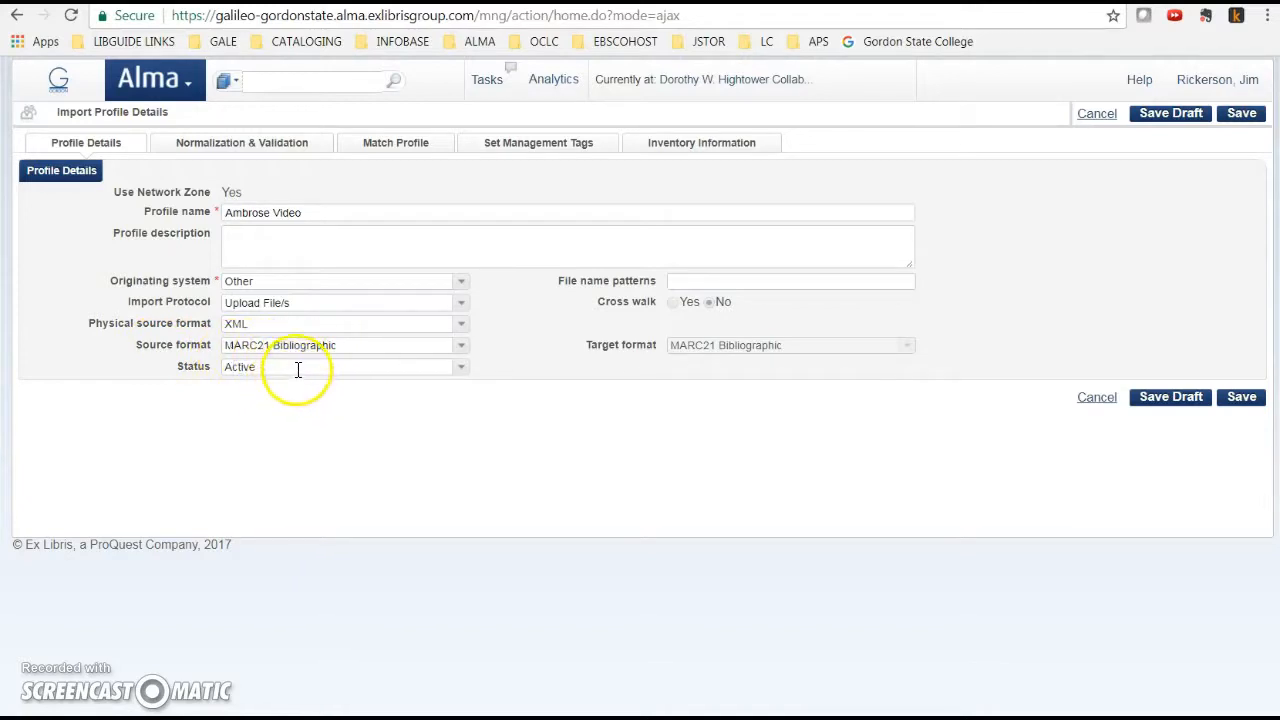
pyautogui.click(461, 370)
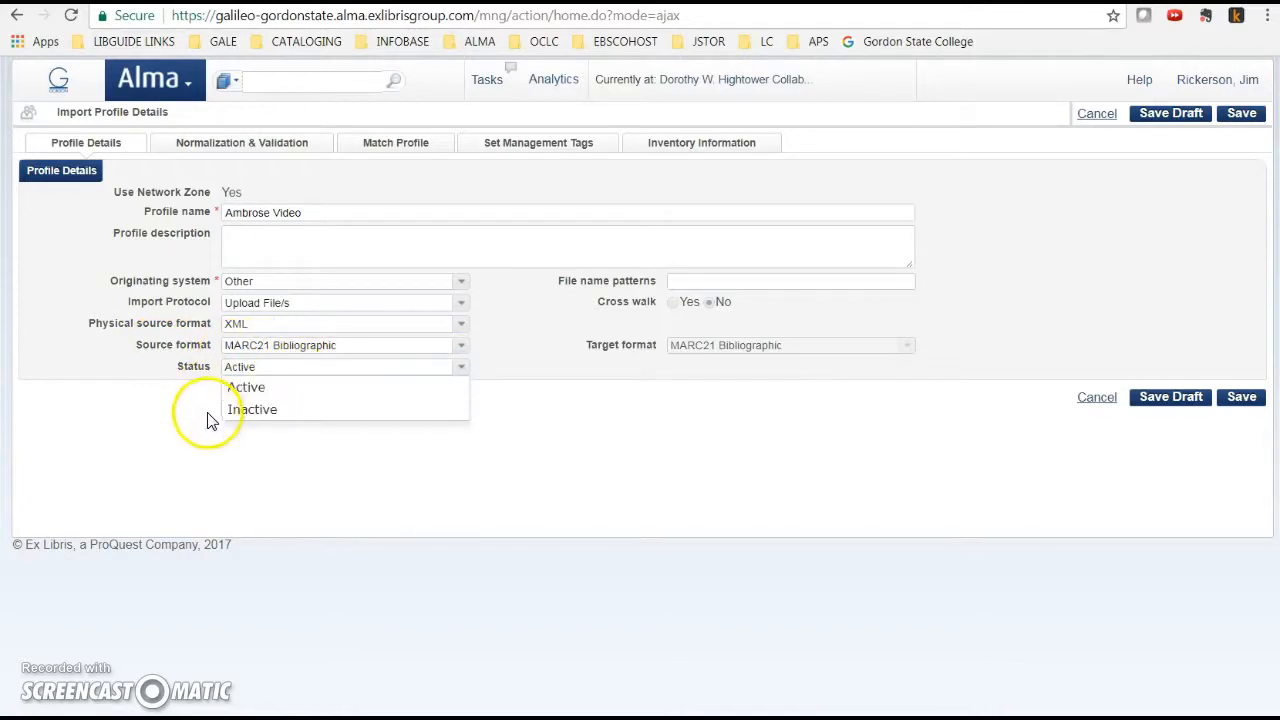
pyautogui.click(268, 391)
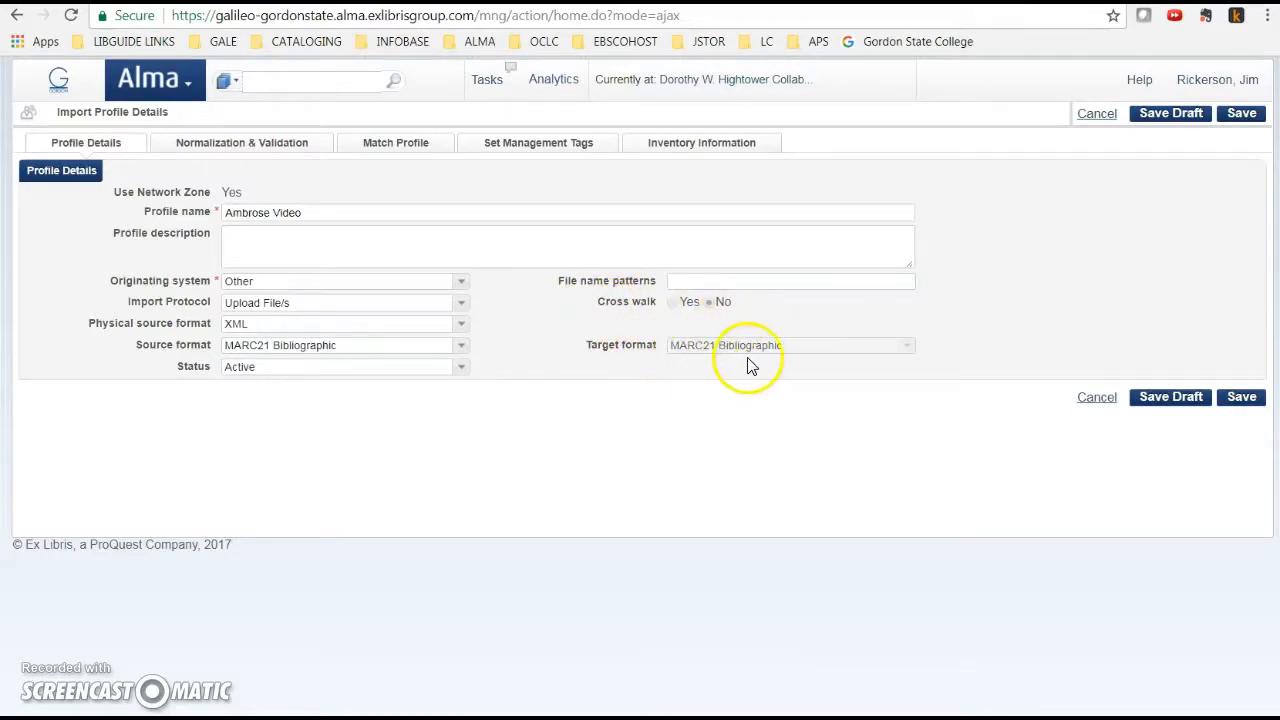
# - Review the profile's normalization and match settings, and set Synchronize with OCLC to Publish Bibliographic records
pyautogui.click(257, 147)
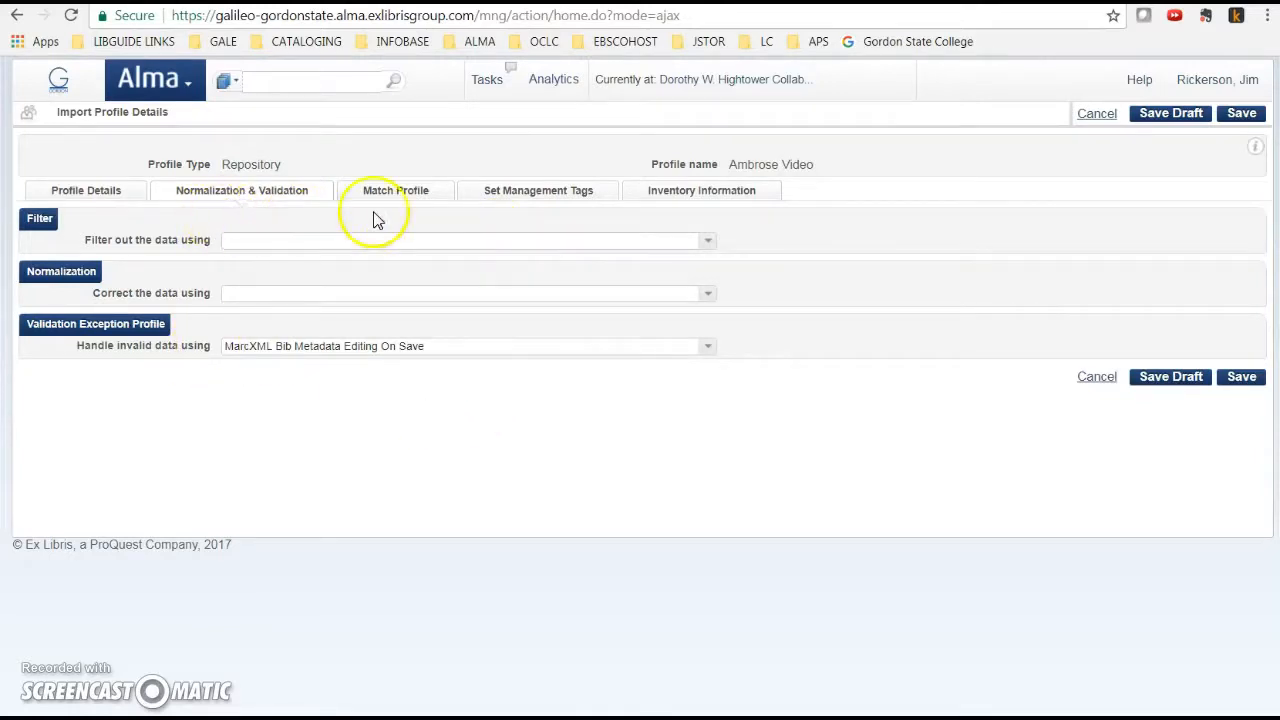
pyautogui.click(404, 194)
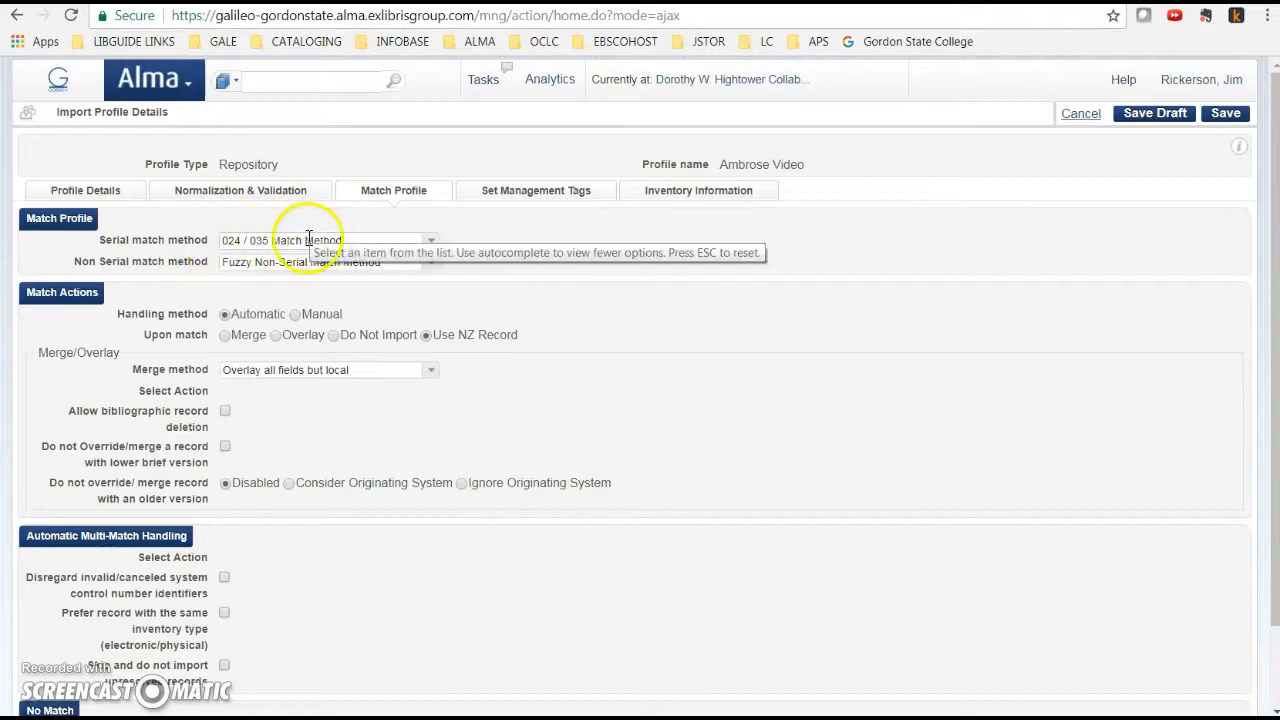
pyautogui.click(535, 200)
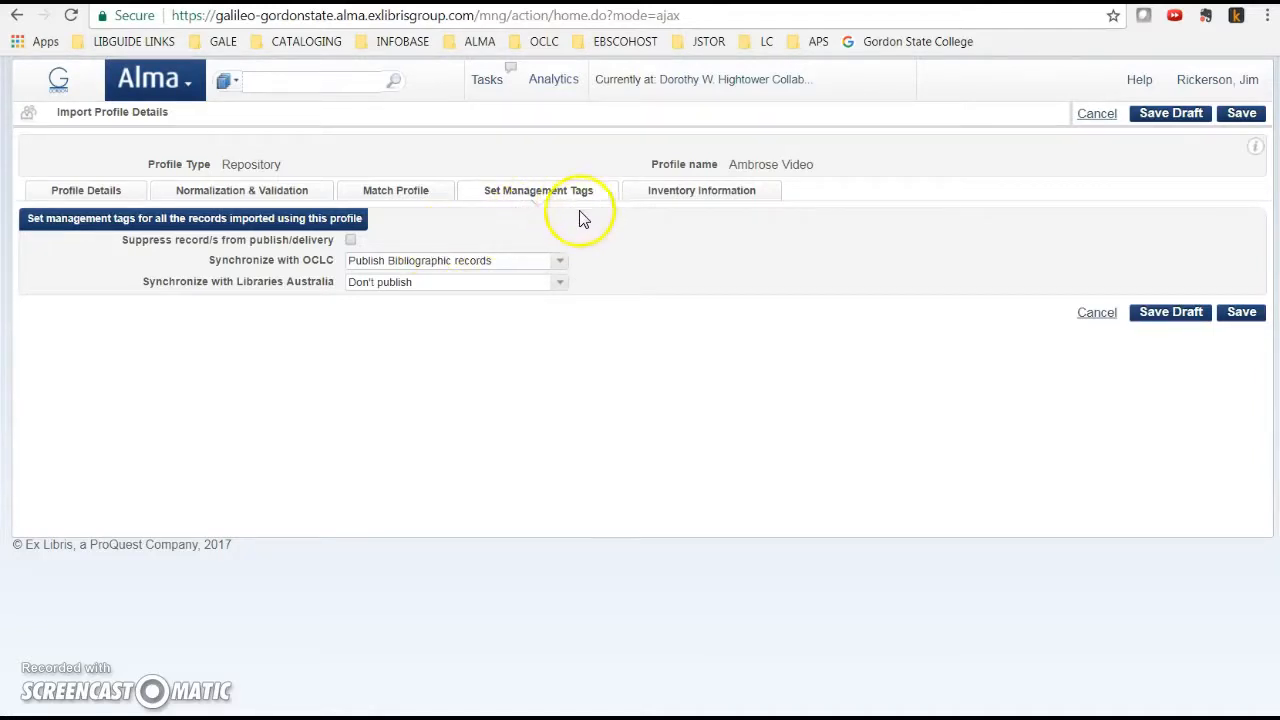
pyautogui.click(559, 262)
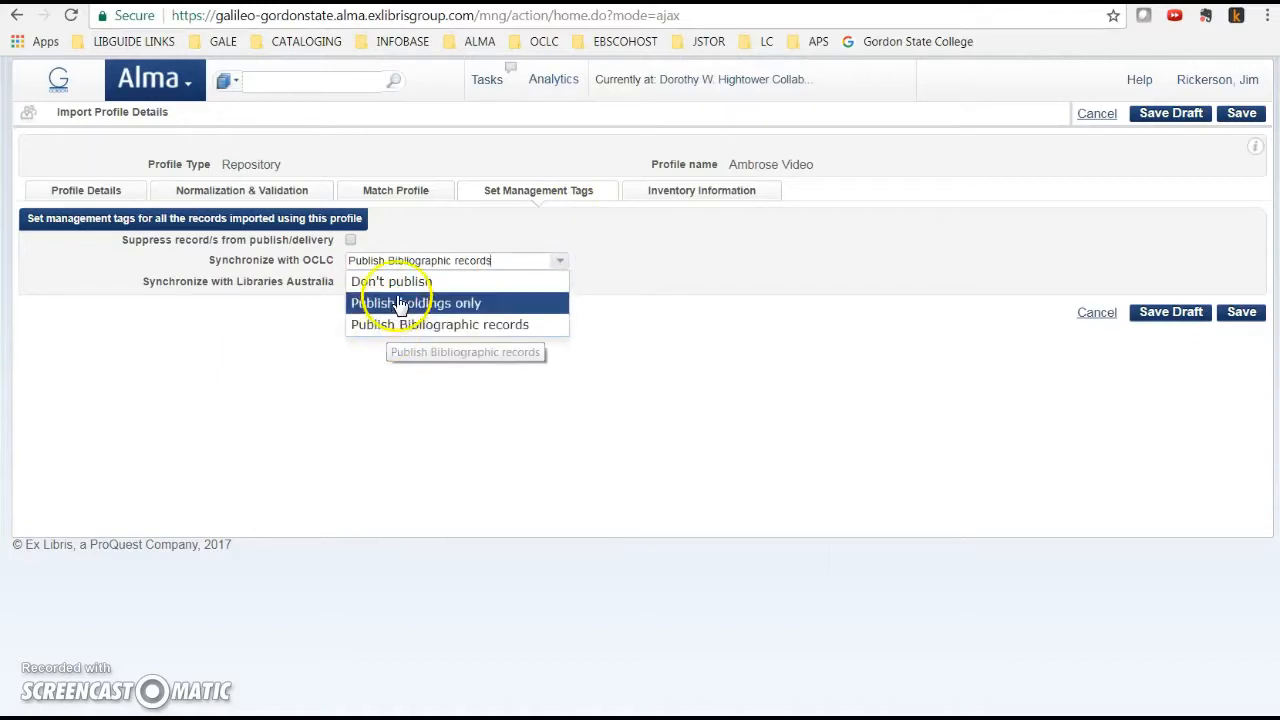
pyautogui.click(423, 331)
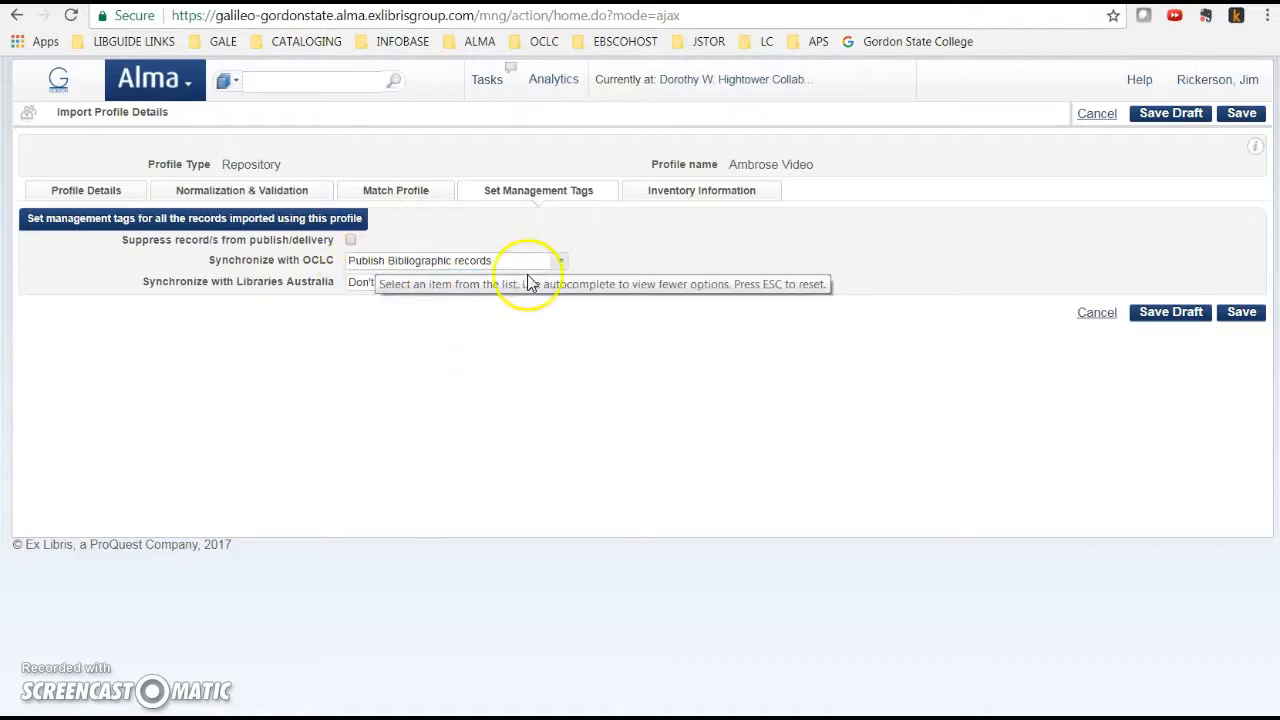
# - Review the profile's inventory information for the electronic collection and save the import profile
pyautogui.click(724, 196)
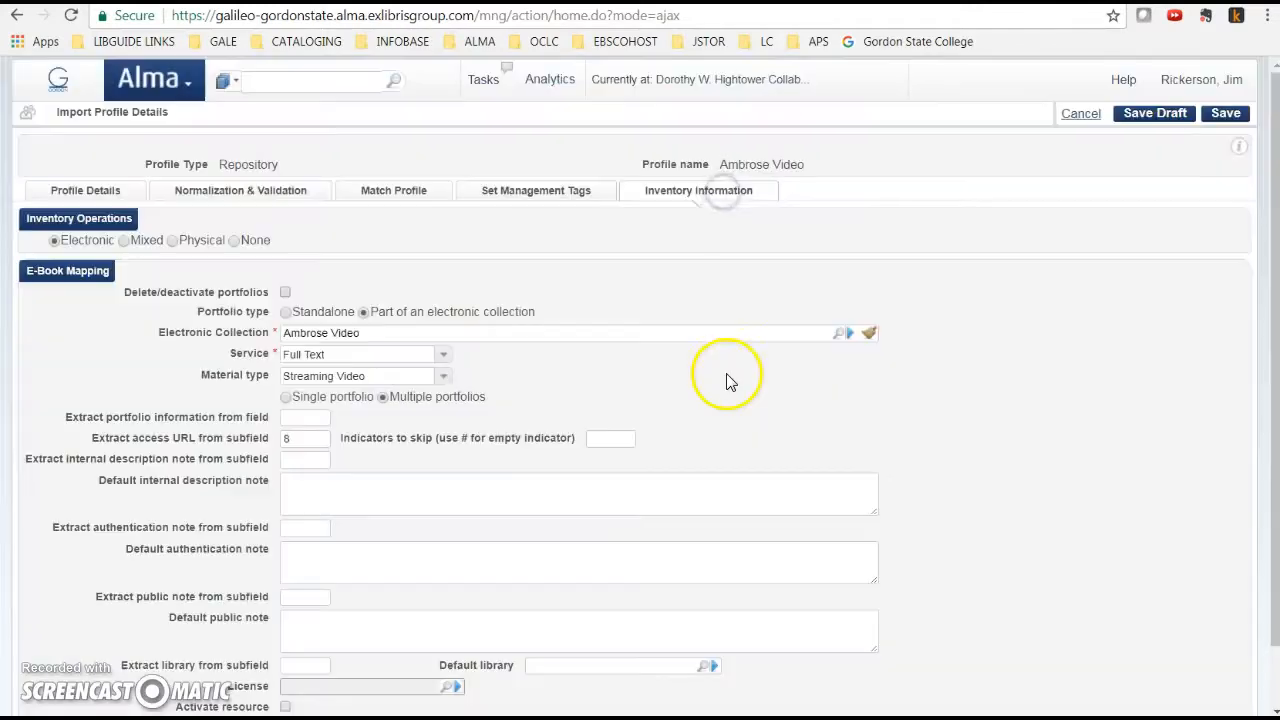
pyautogui.scroll(-1, 727, 378)
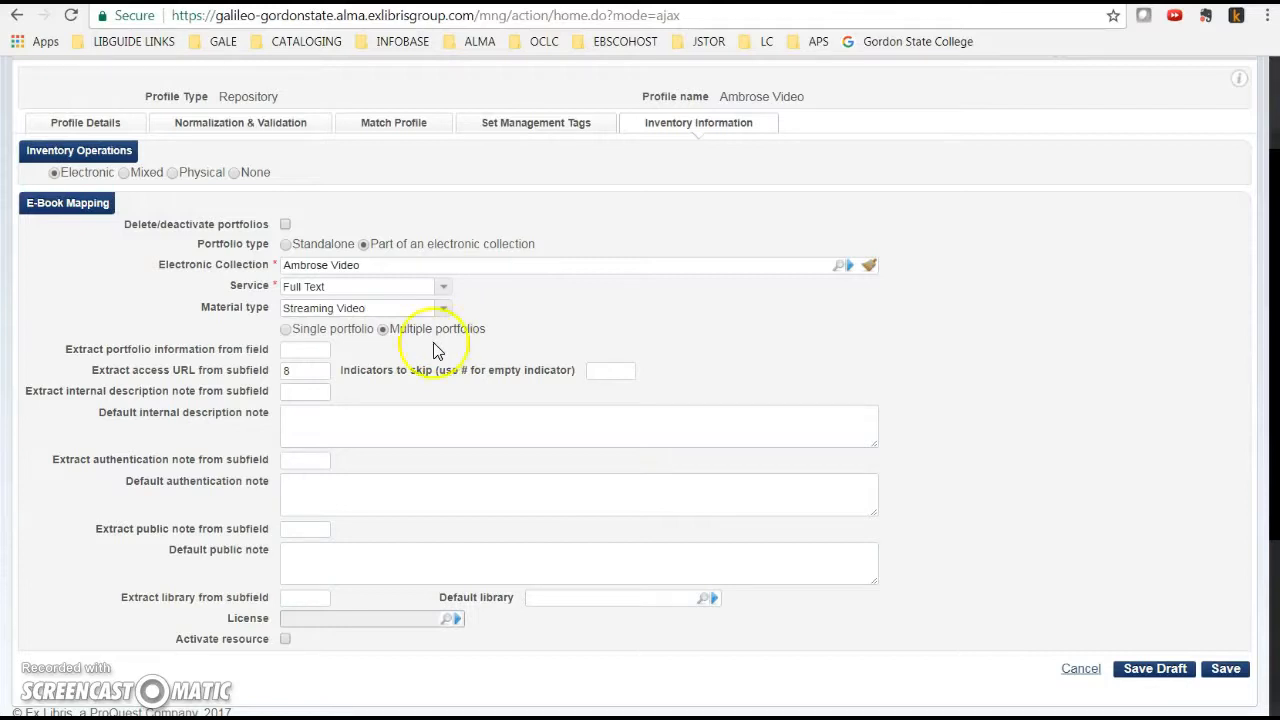
pyautogui.click(1224, 670)
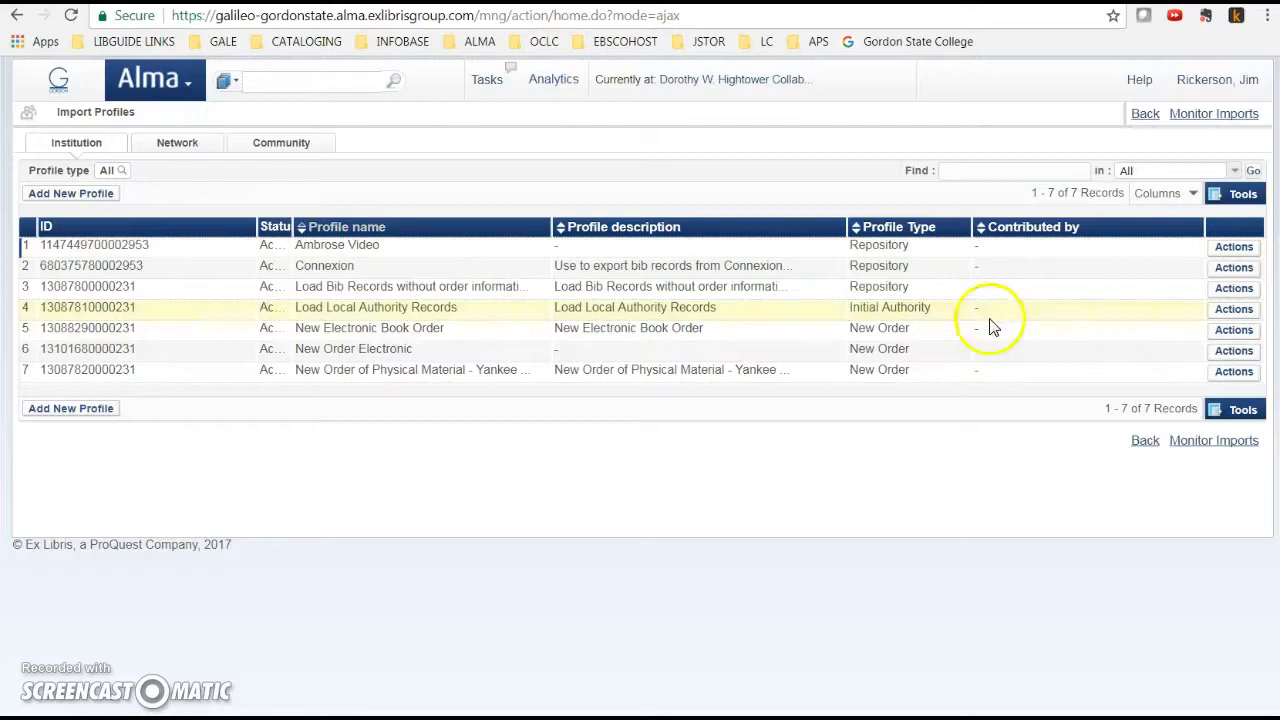
# - Start a new import run with the Ambrose Video profile
pyautogui.click(1233, 247)
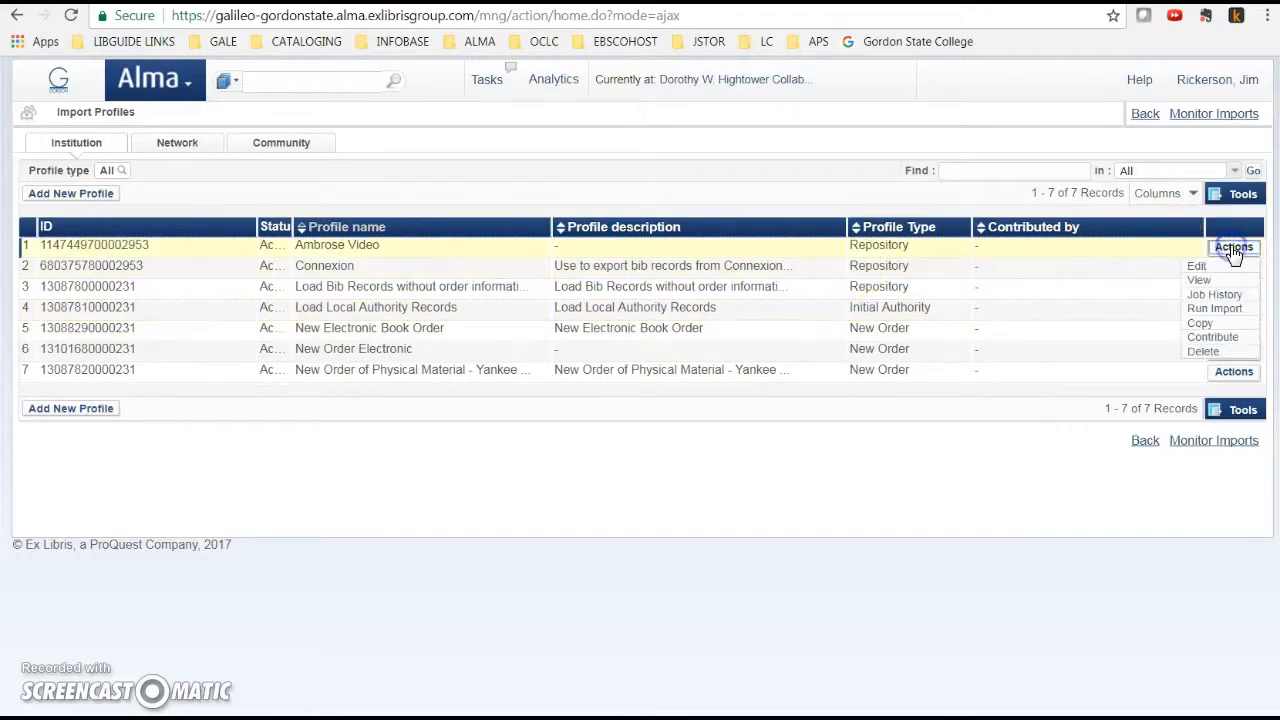
pyautogui.click(1224, 312)
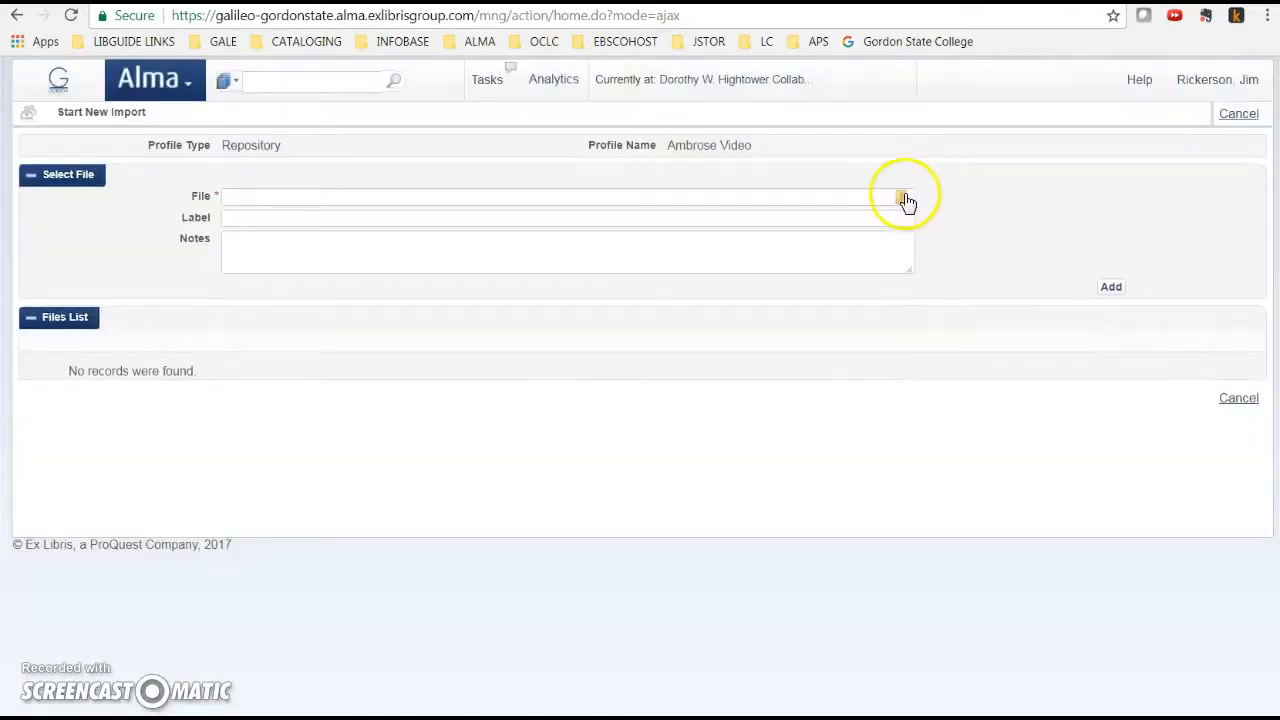
# - Try to add the Ancient History.mrc file to the import with the label Ancient History
pyautogui.click(903, 198)
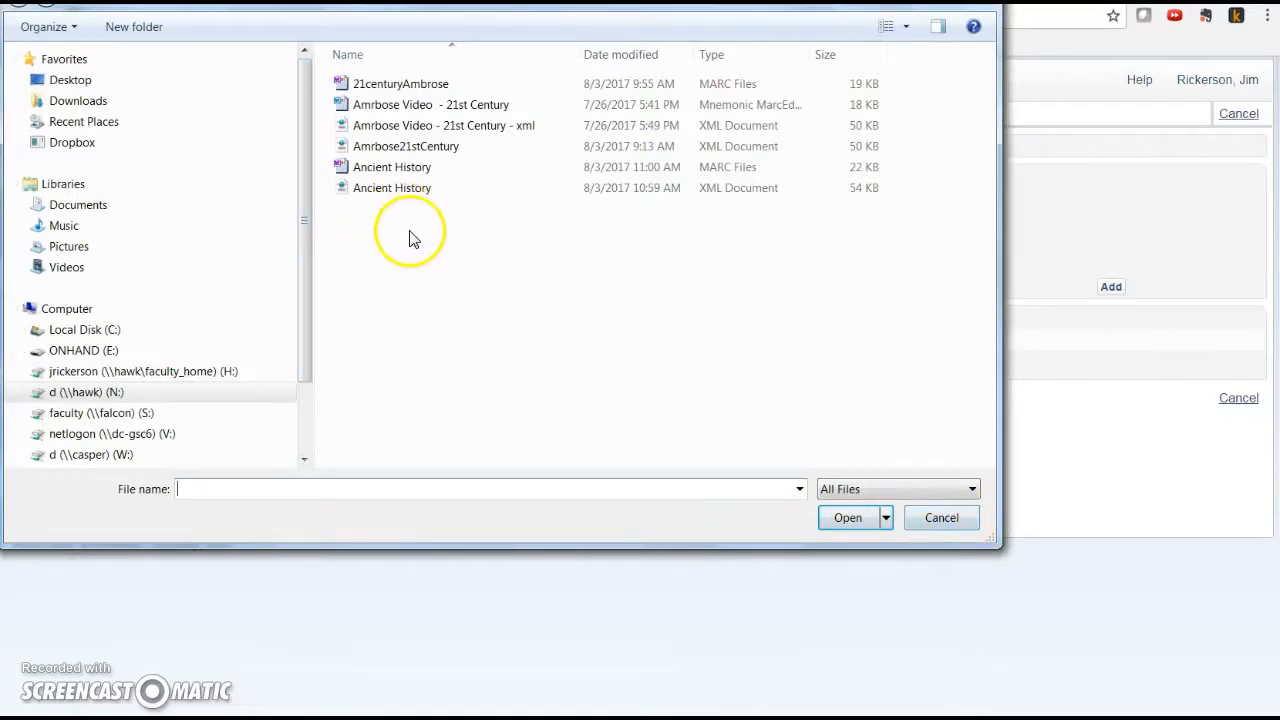
pyautogui.click(381, 172)
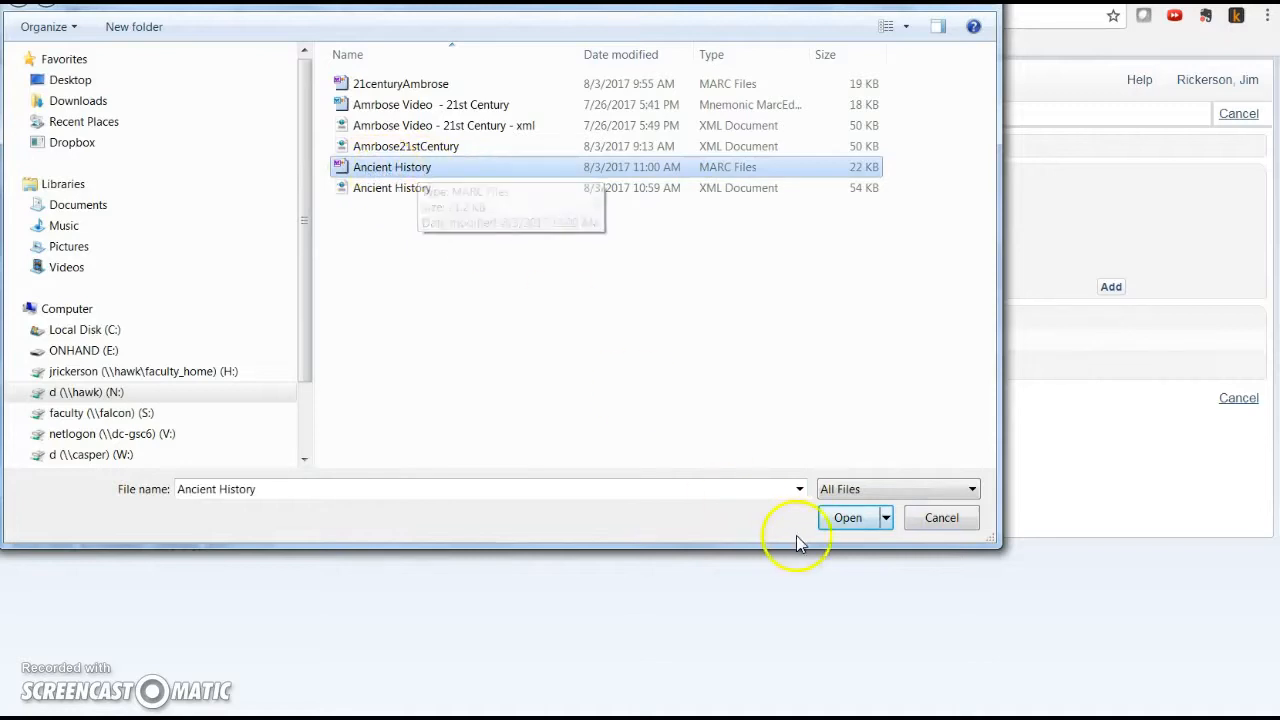
pyautogui.click(838, 519)
pyautogui.click(290, 217)
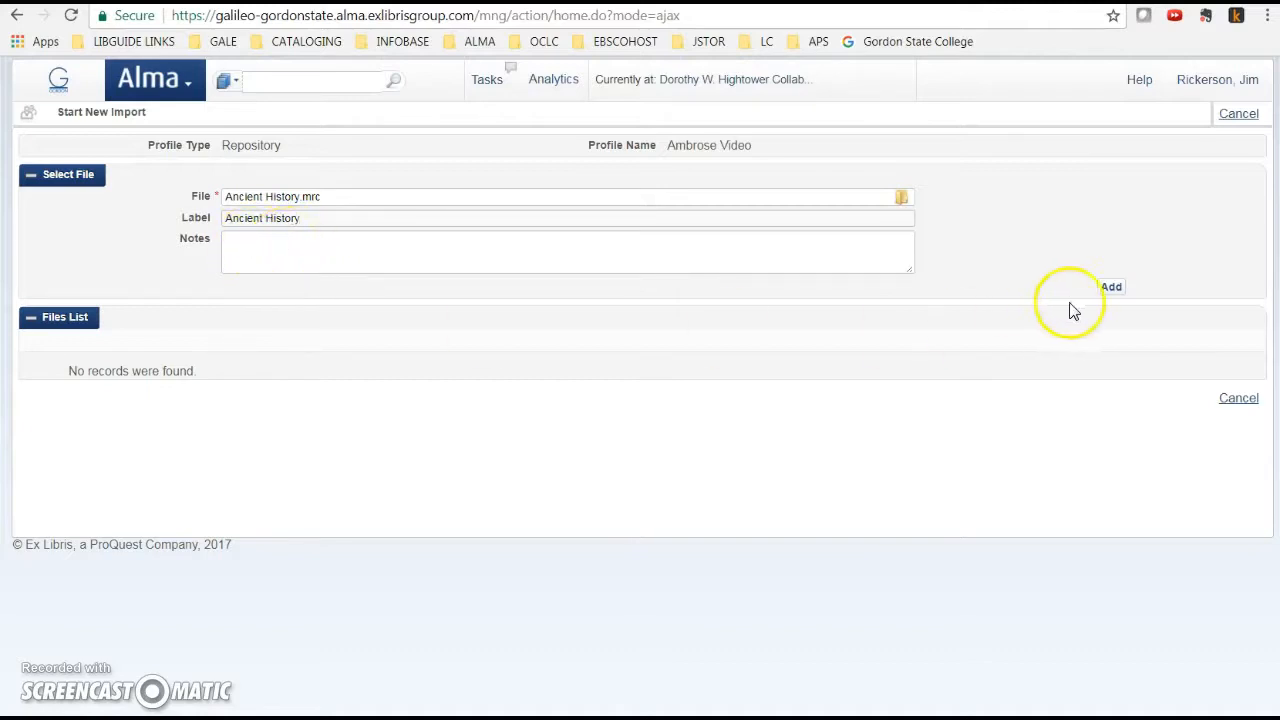
pyautogui.click(1111, 288)
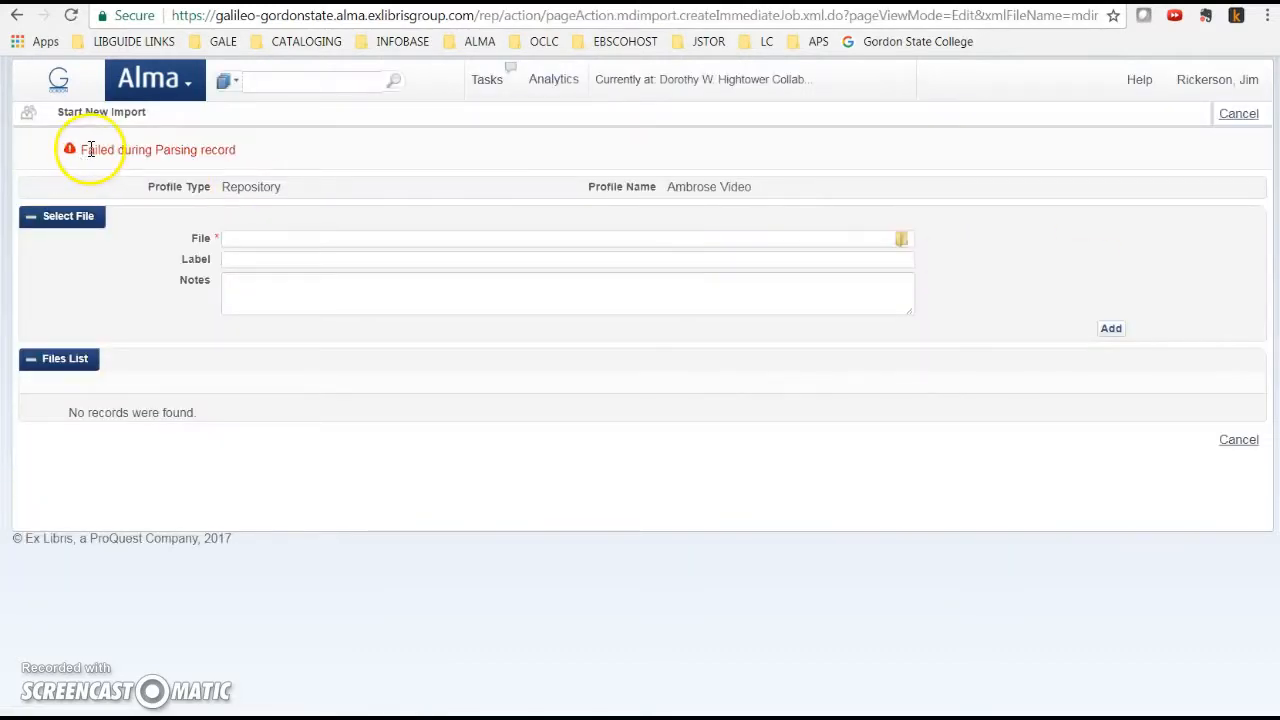
pyautogui.moveTo(89, 149); pyautogui.dragTo(218, 152)
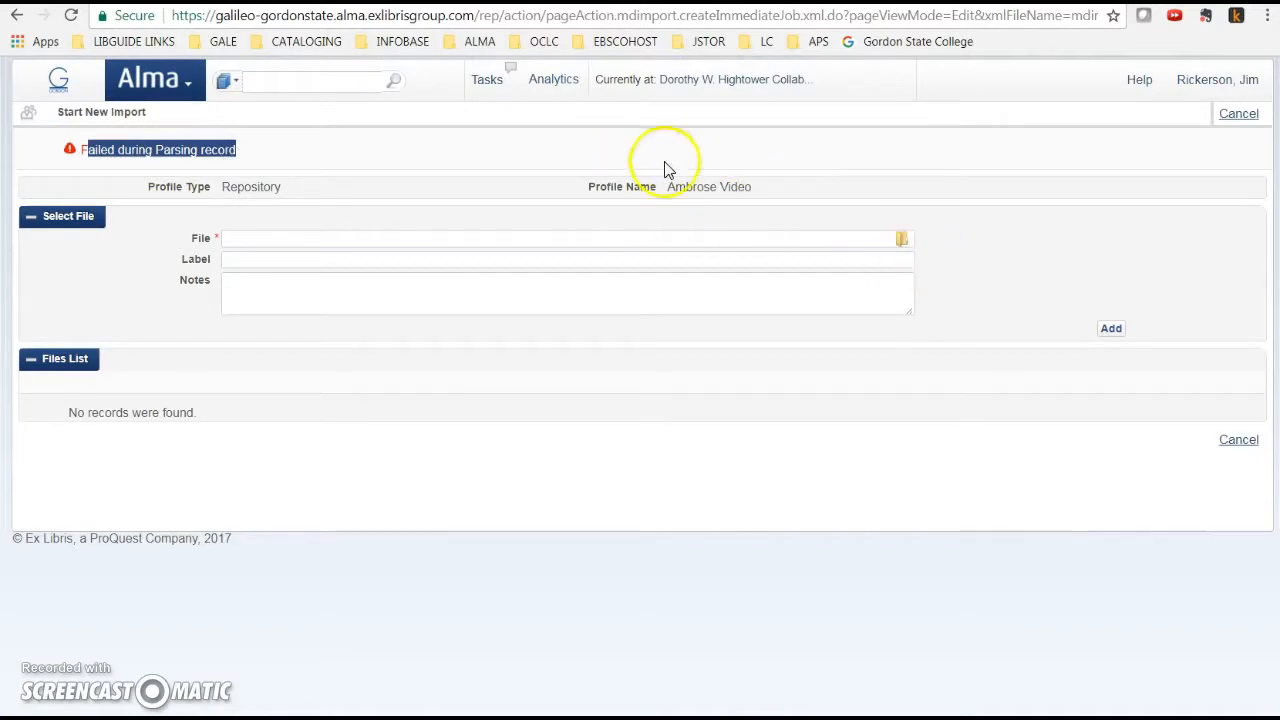
# - Add the Ancient History.xml file to the import with the label Ancient History and submit the job
pyautogui.click(903, 243)
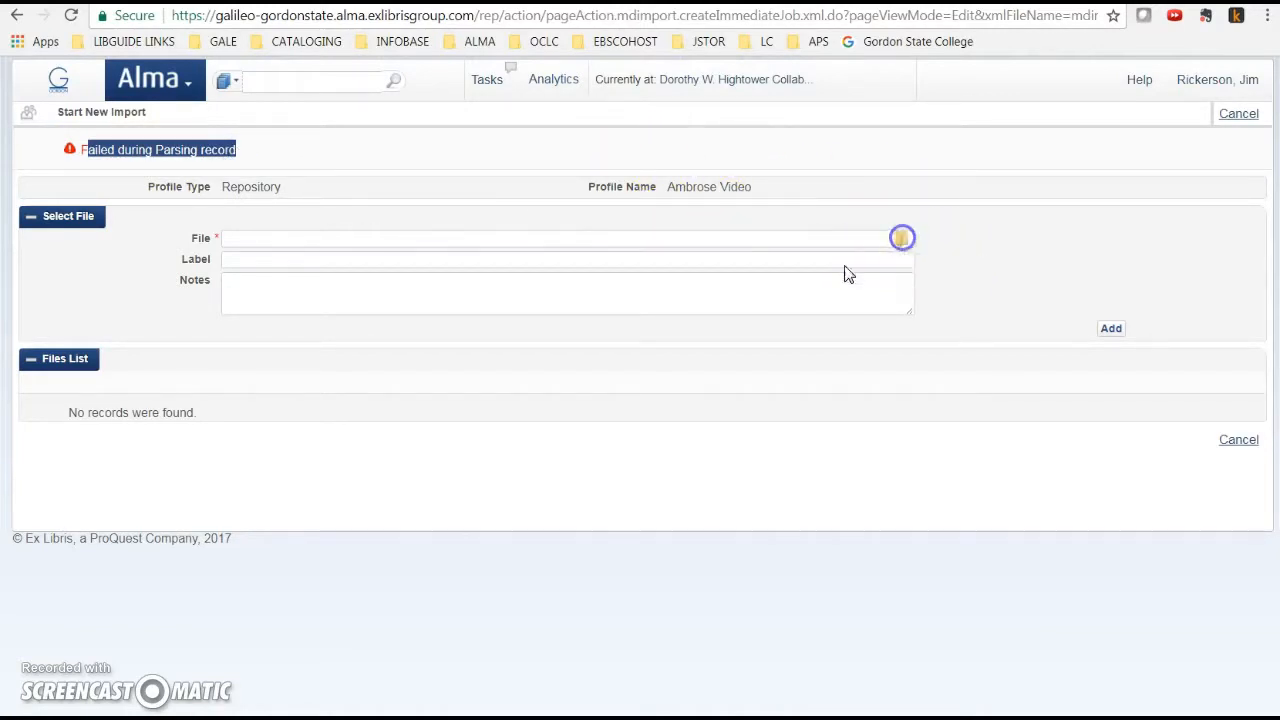
pyautogui.click(372, 190)
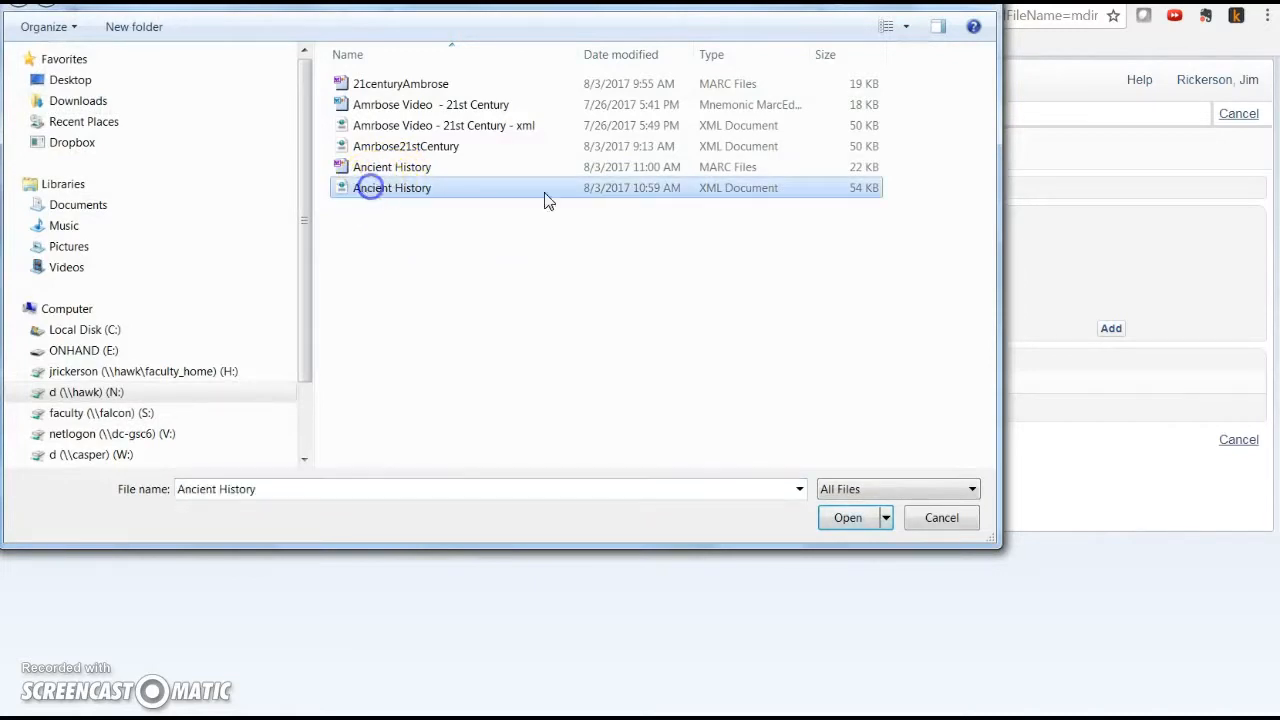
pyautogui.click(859, 527)
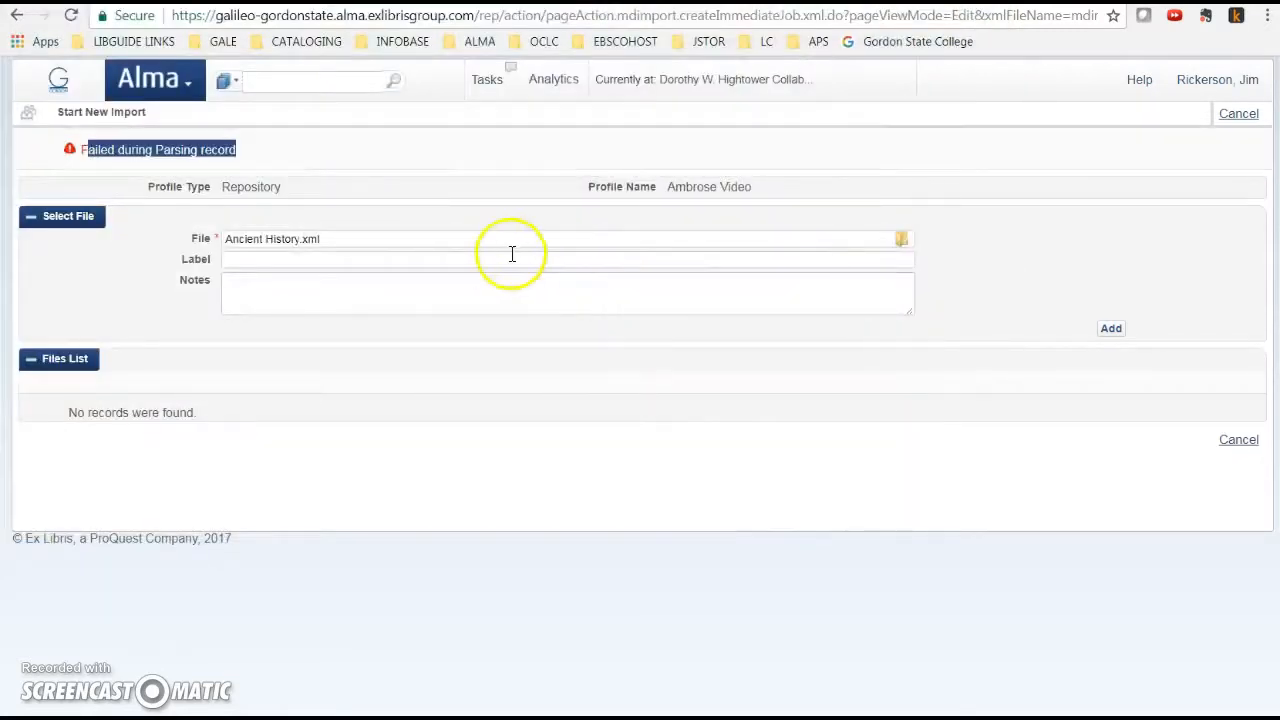
pyautogui.click(326, 256)
pyautogui.write('Ancient History')
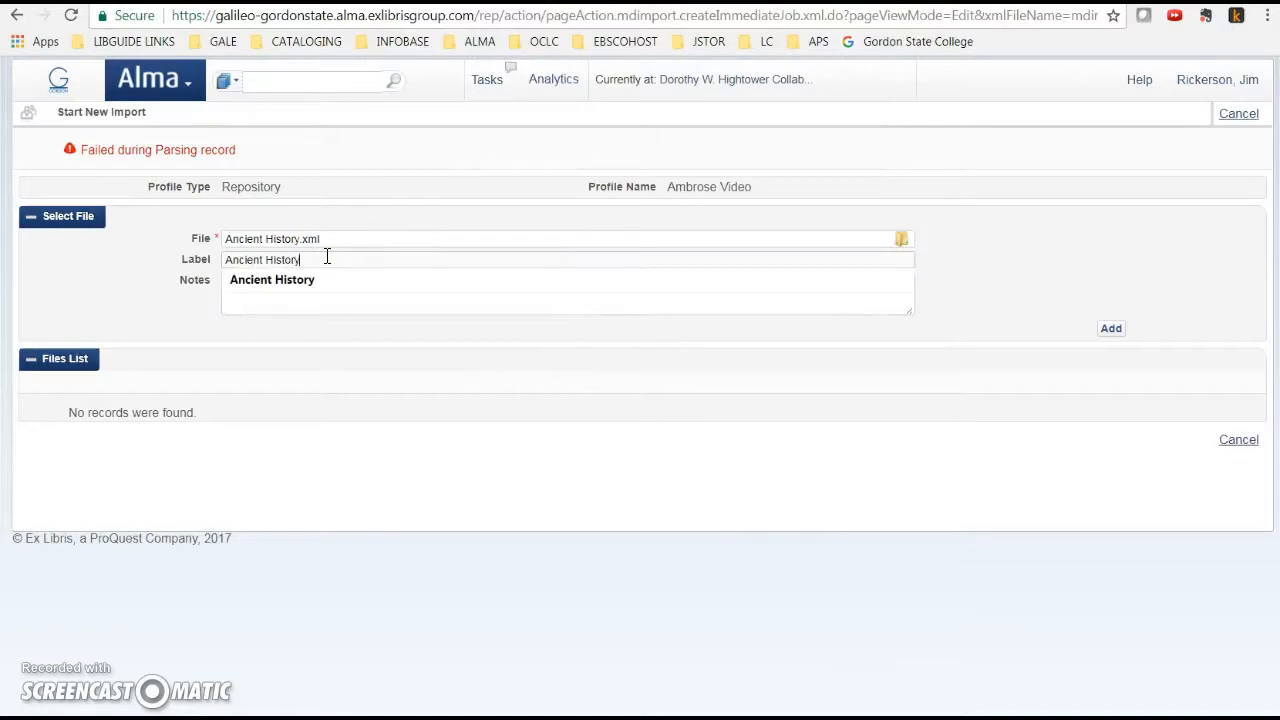
pyautogui.click(322, 286)
pyautogui.click(1112, 331)
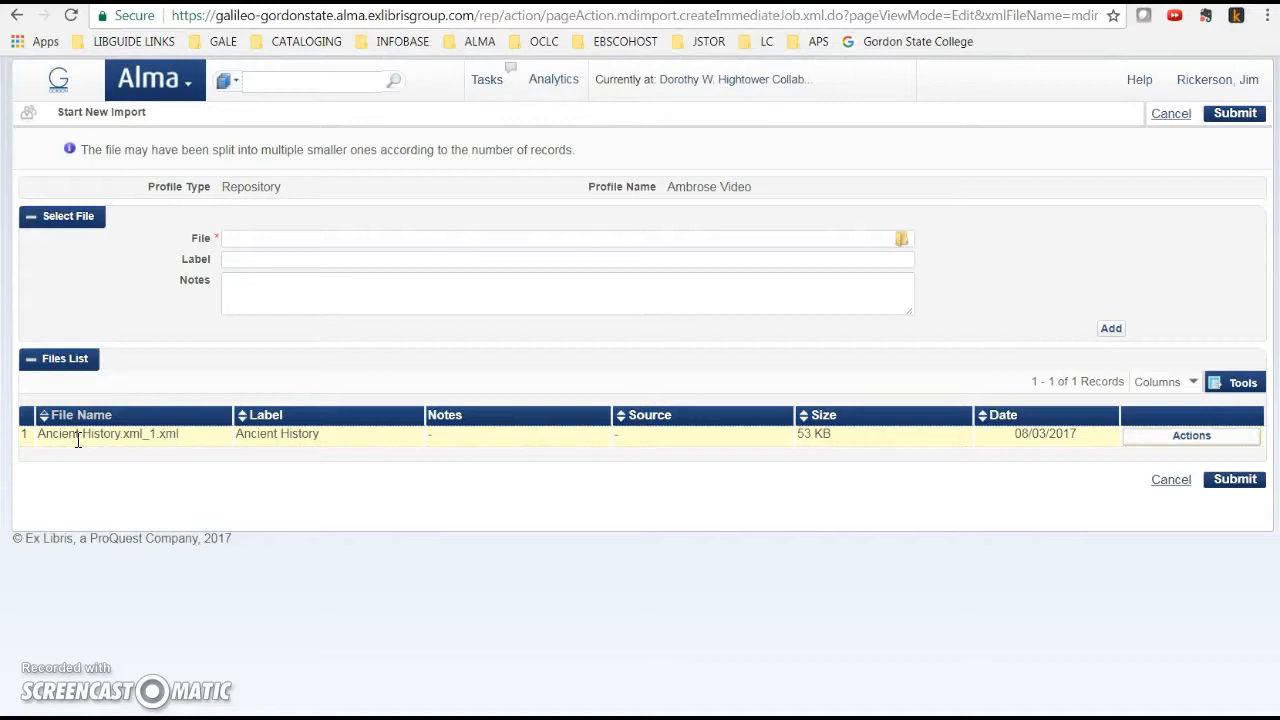
pyautogui.click(1236, 480)
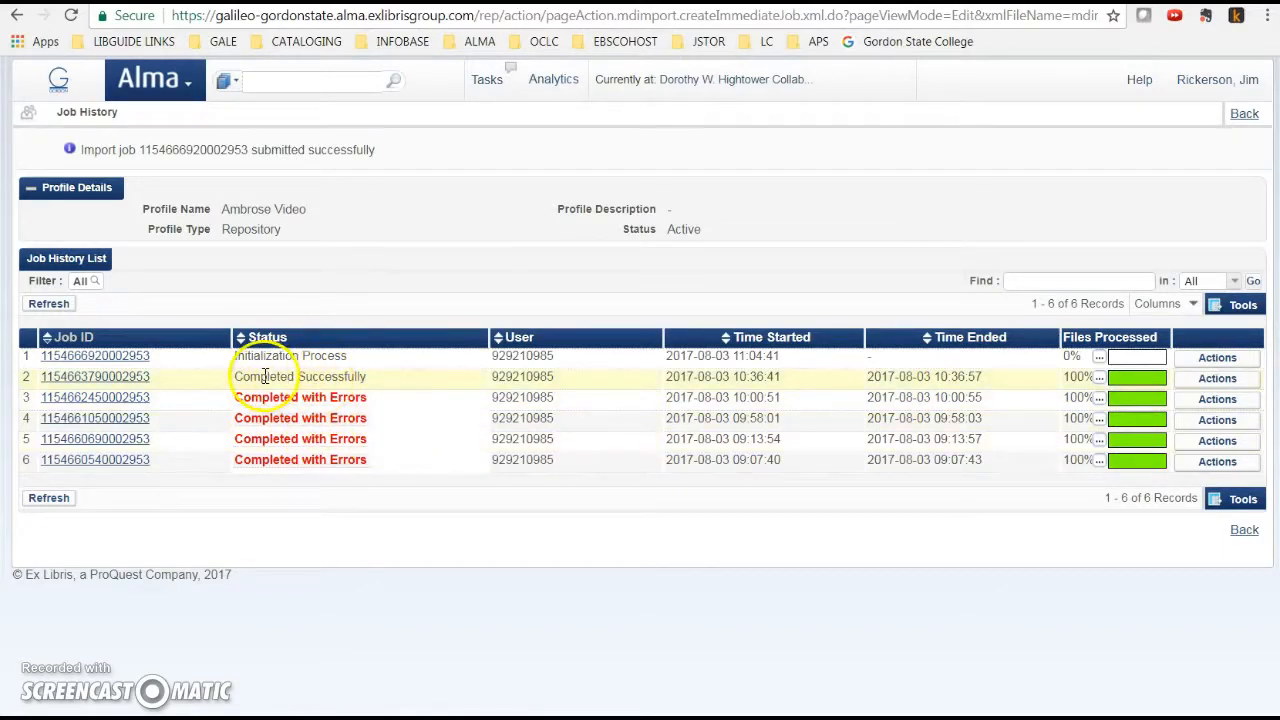
# - Refresh the job history and open the report of the newest Ambrose Video import job
pyautogui.moveTo(263, 376); pyautogui.dragTo(372, 379)
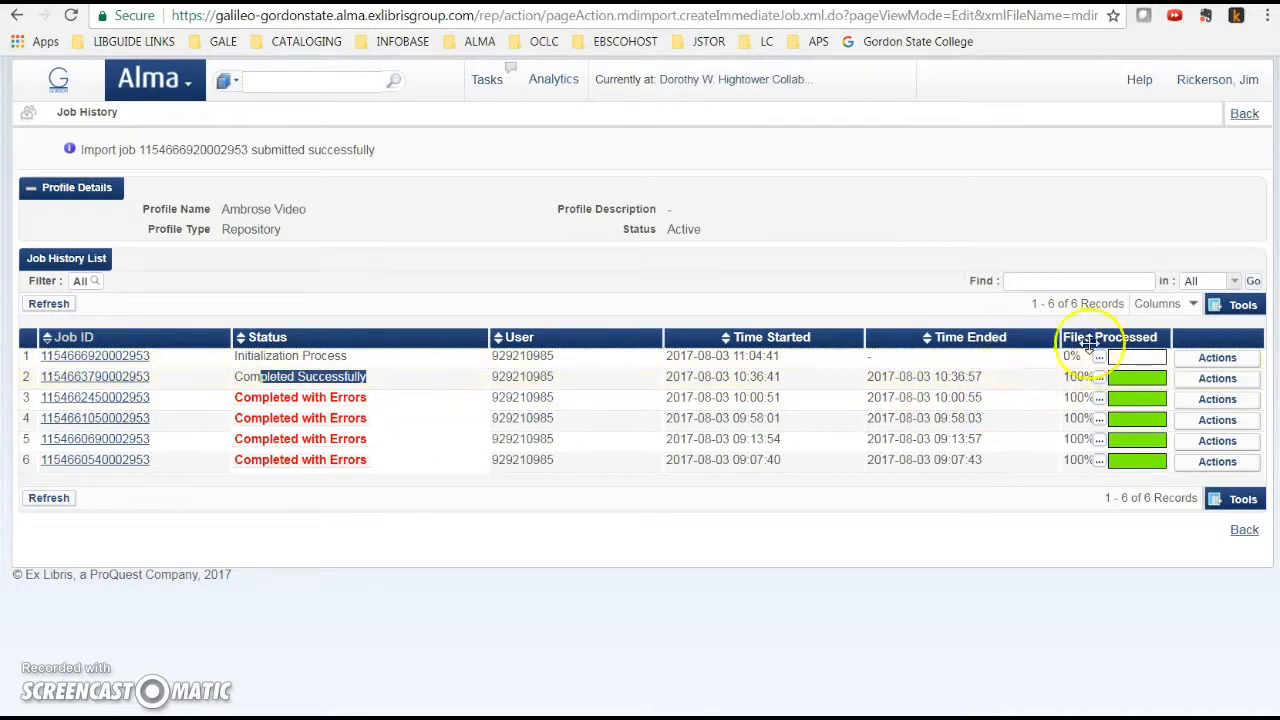
pyautogui.click(50, 305)
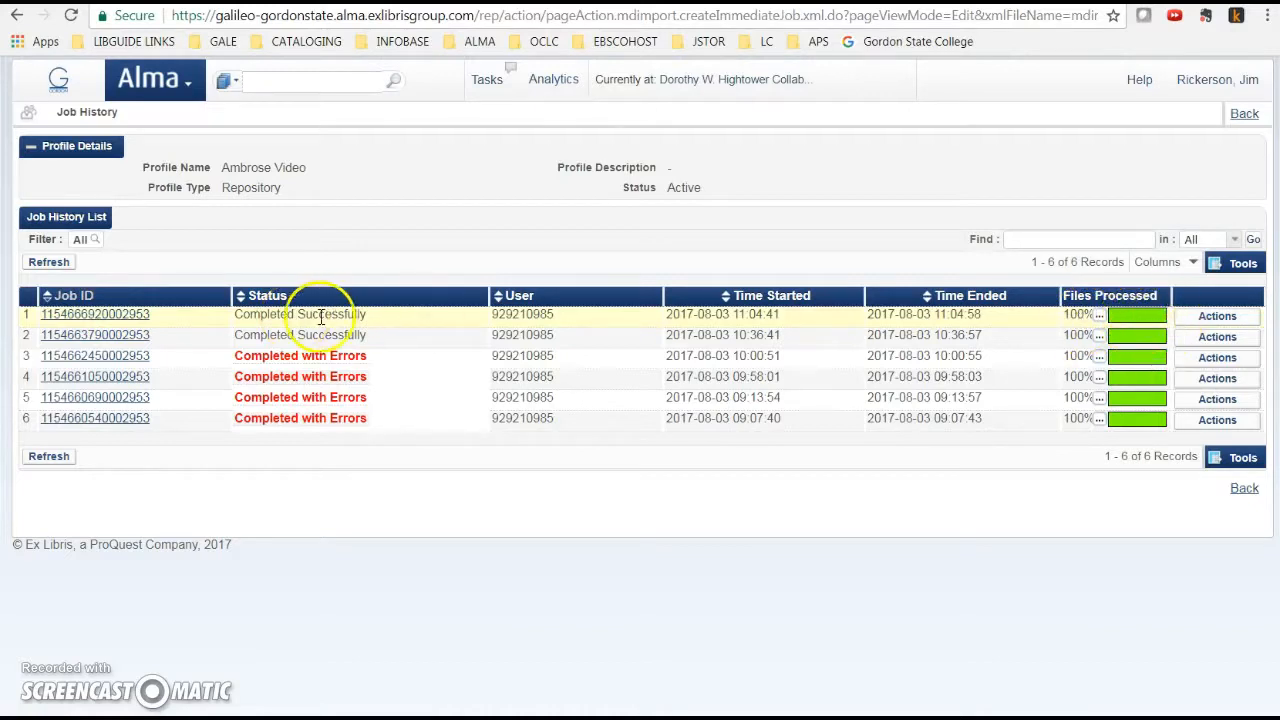
pyautogui.click(1218, 317)
pyautogui.click(1154, 335)
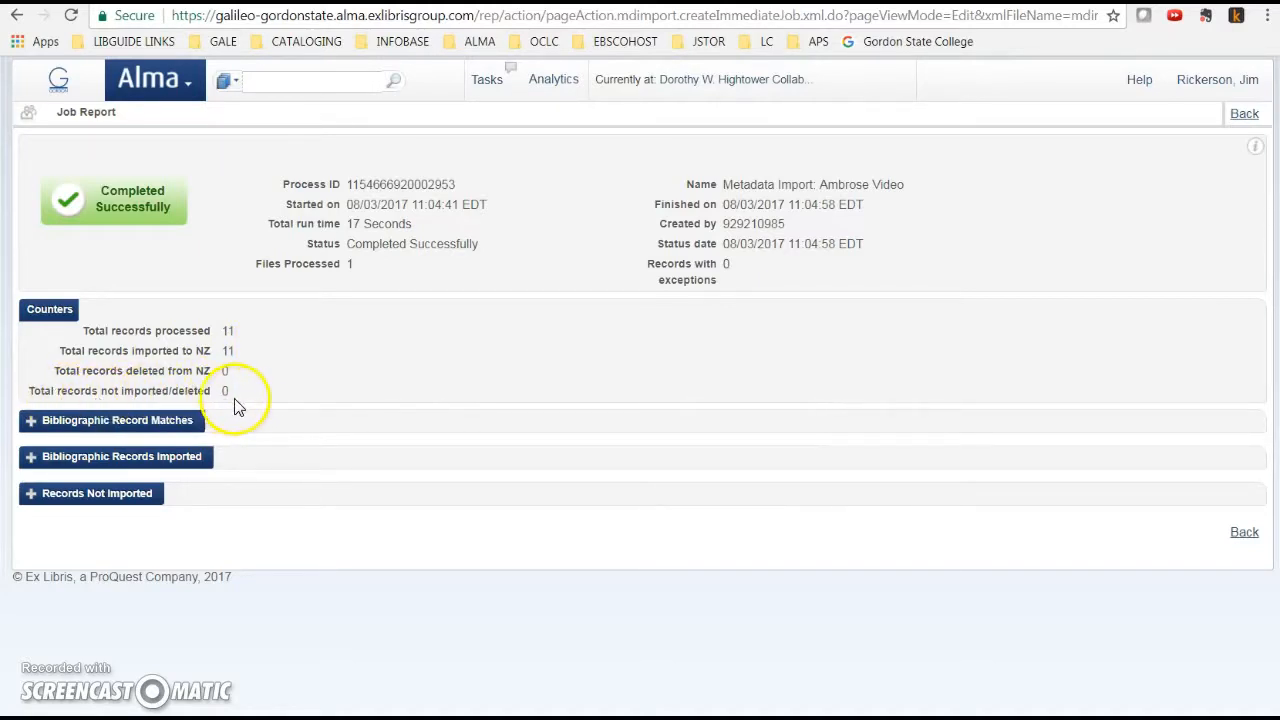
# - Examine the job report's sections on bibliographic record matches, bibliographic records imported and records not imported
pyautogui.click(30, 420)
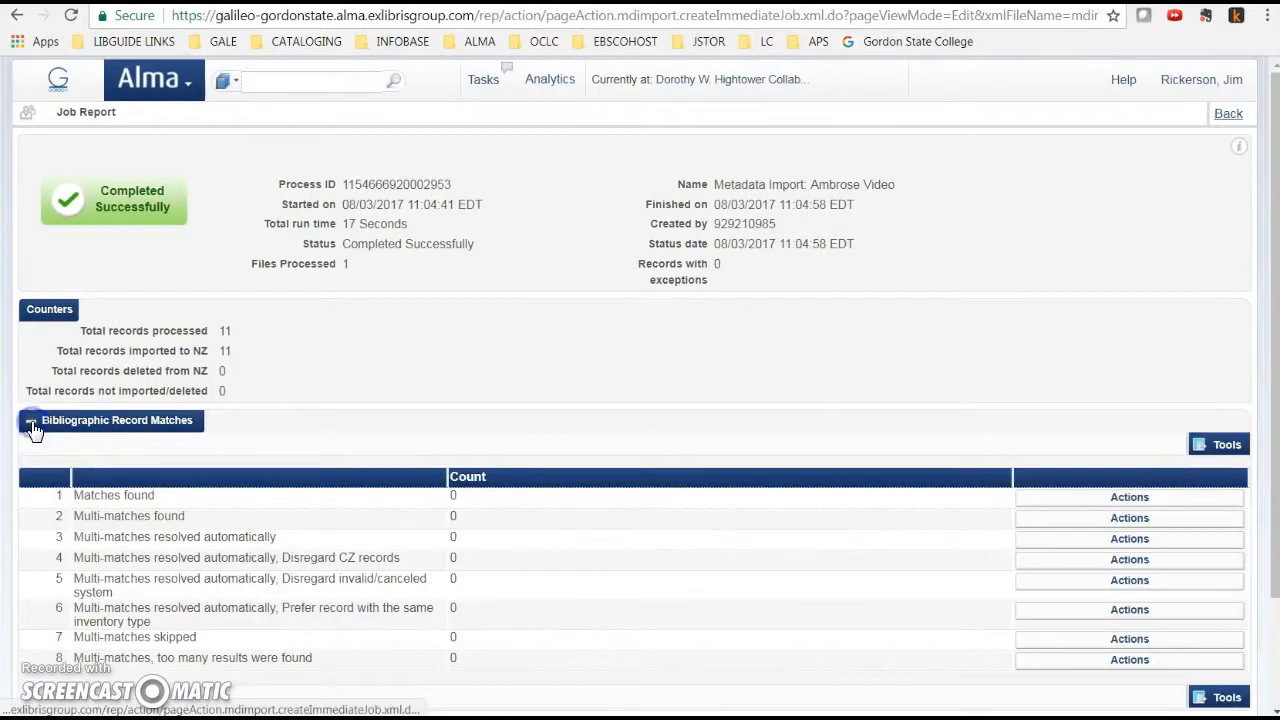
pyautogui.scroll(-3, 338, 555)
pyautogui.click(30, 593)
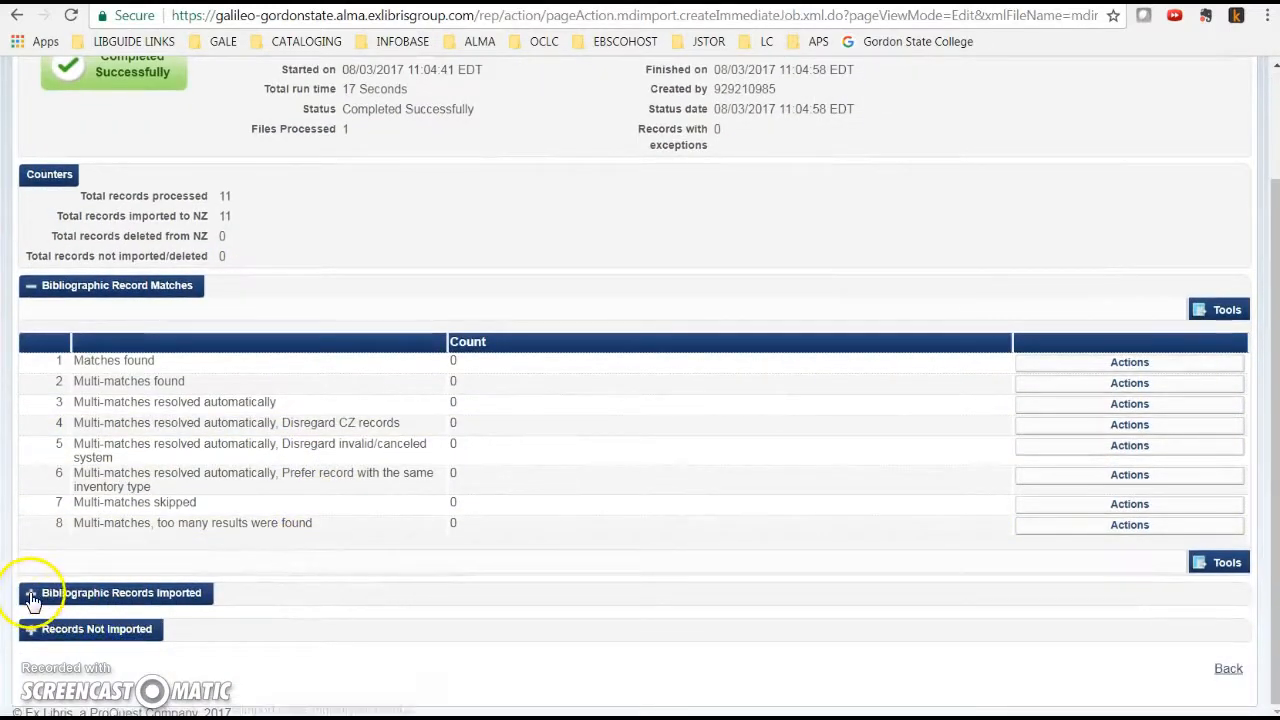
pyautogui.scroll(-4, 160, 645)
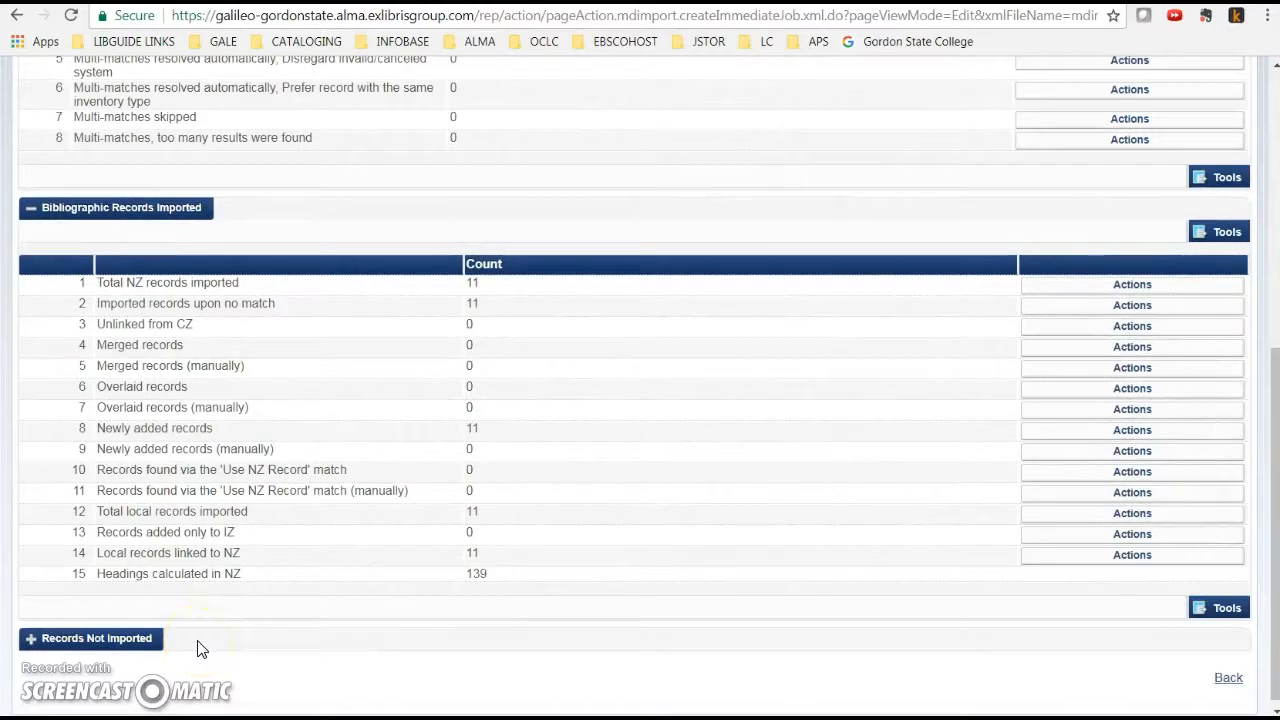
pyautogui.moveTo(263, 308)
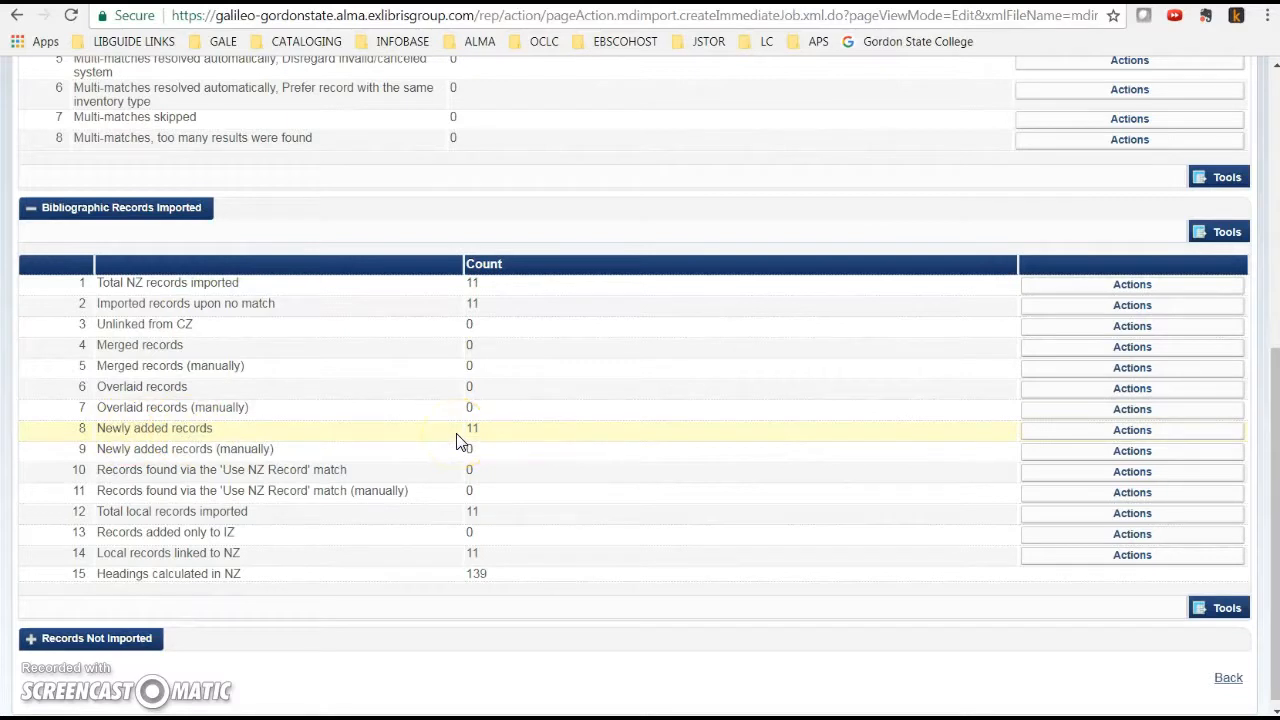
pyautogui.moveTo(250, 515)
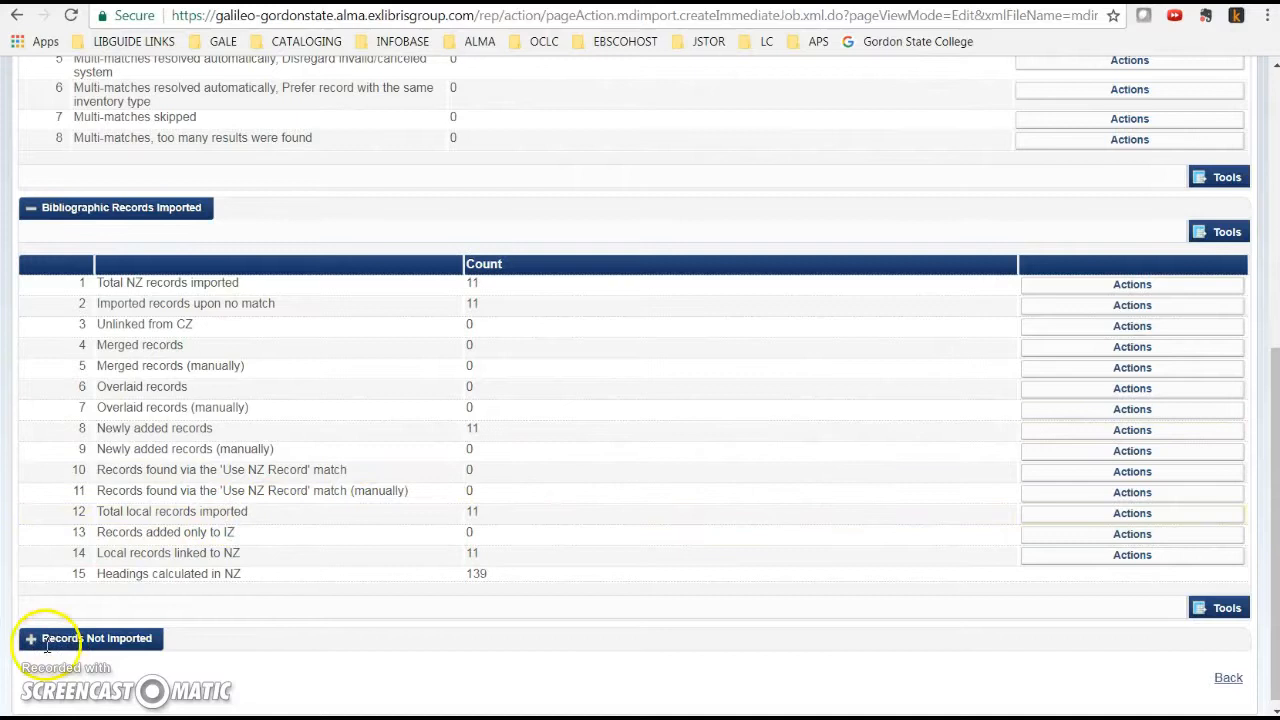
pyautogui.click(35, 645)
pyautogui.scroll(-3, 420, 640)
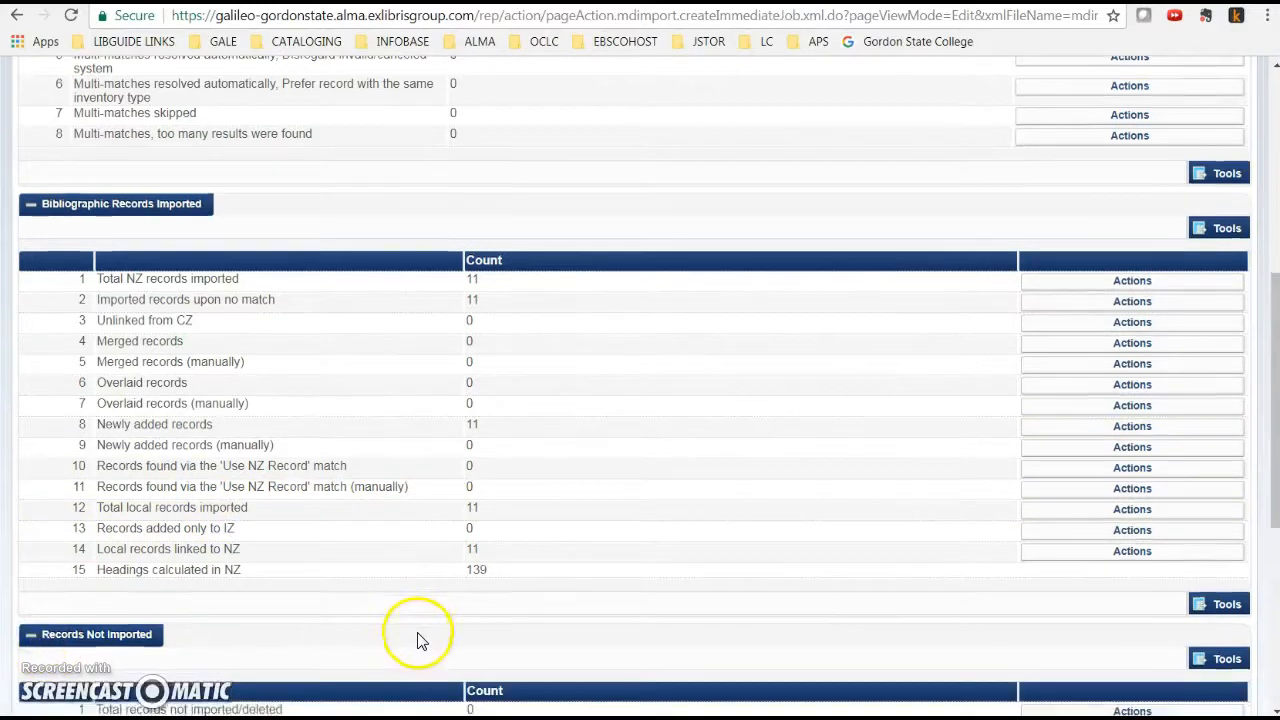
pyautogui.scroll(10, 418, 638)
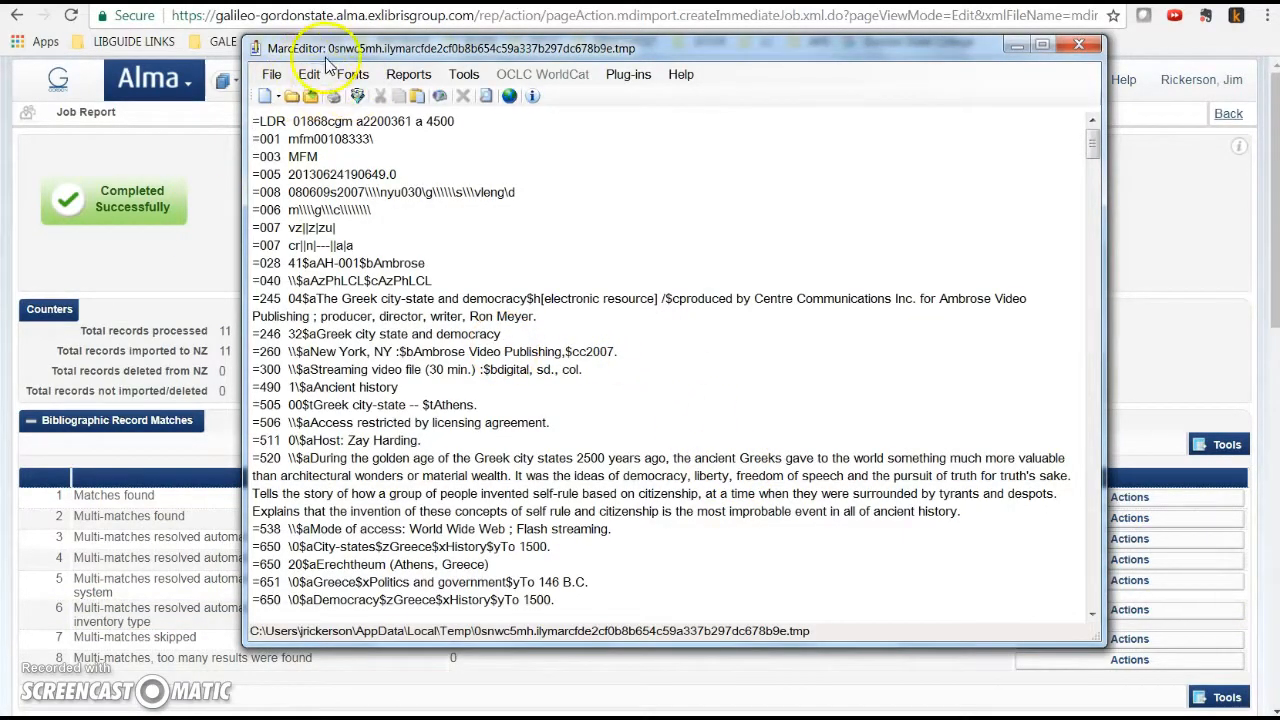
# - Copy the title "The Greek city-state and democracy" from the MarcEditor record's 245 field and enter it as Alma's repository search term
pyautogui.moveTo(395, 45); pyautogui.dragTo(320, 37)
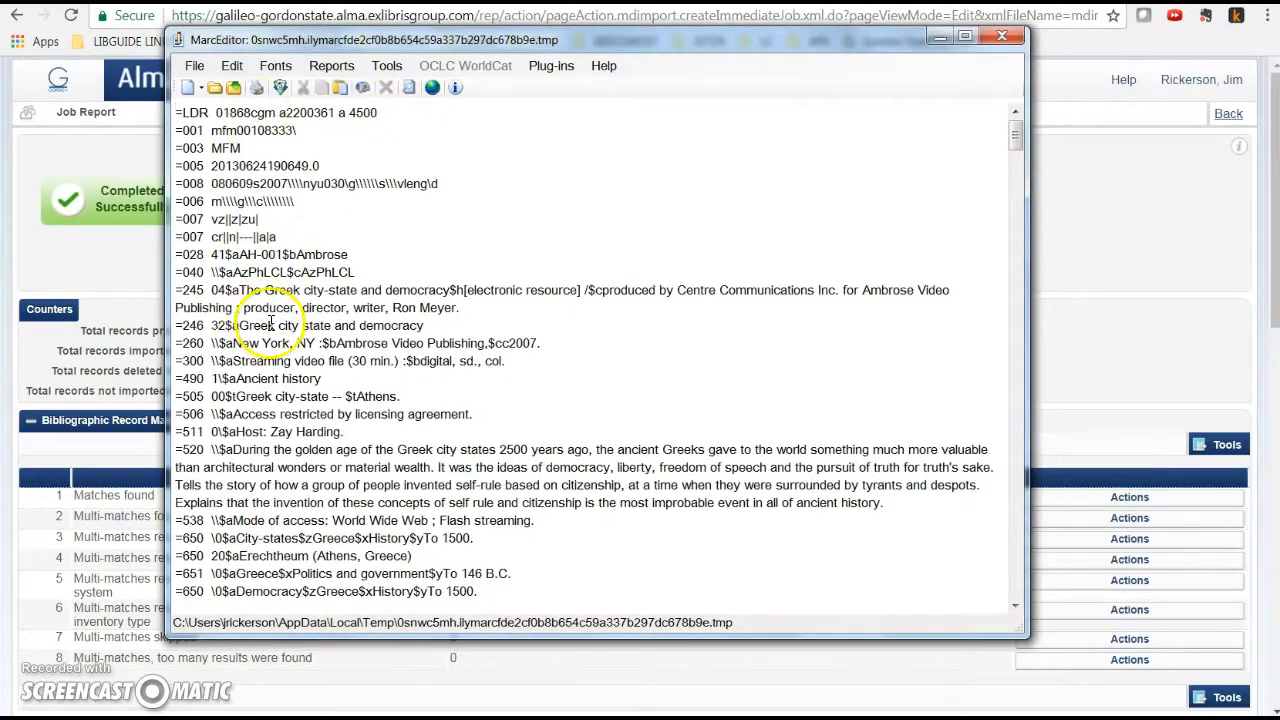
pyautogui.moveTo(239, 290); pyautogui.dragTo(428, 292)
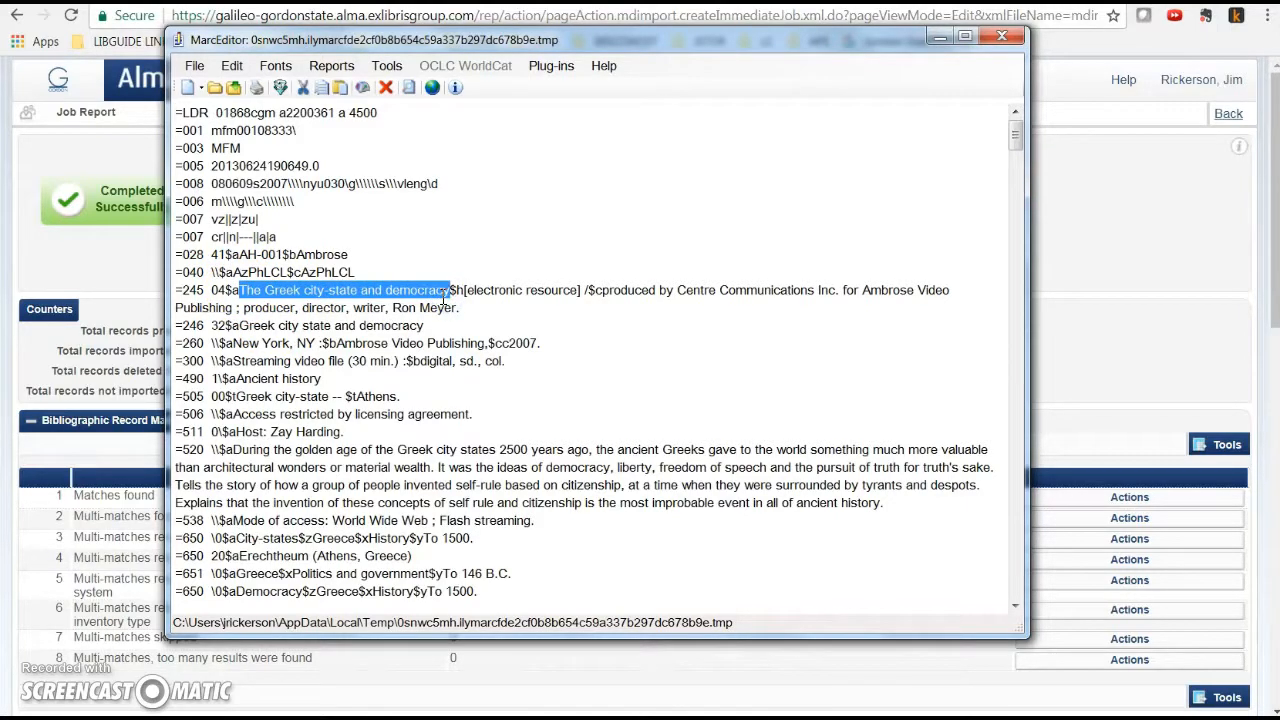
pyautogui.click(140, 153)
pyautogui.click(170, 88)
pyautogui.click(292, 196)
pyautogui.click(614, 145)
pyautogui.write('The Greek city-state and democracy')
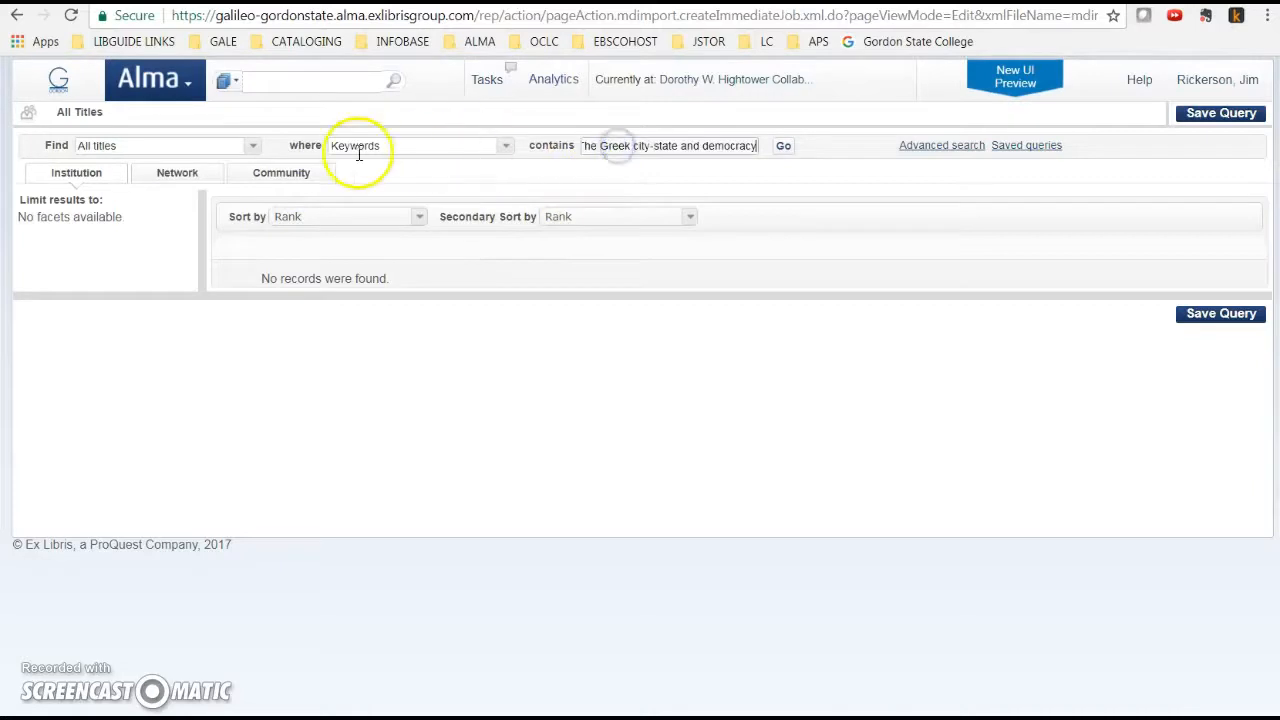
# - Search the institution's Electronic Portfolio records for the Greek city-state title, by Keywords and by Title
pyautogui.click(253, 146)
pyautogui.click(152, 321)
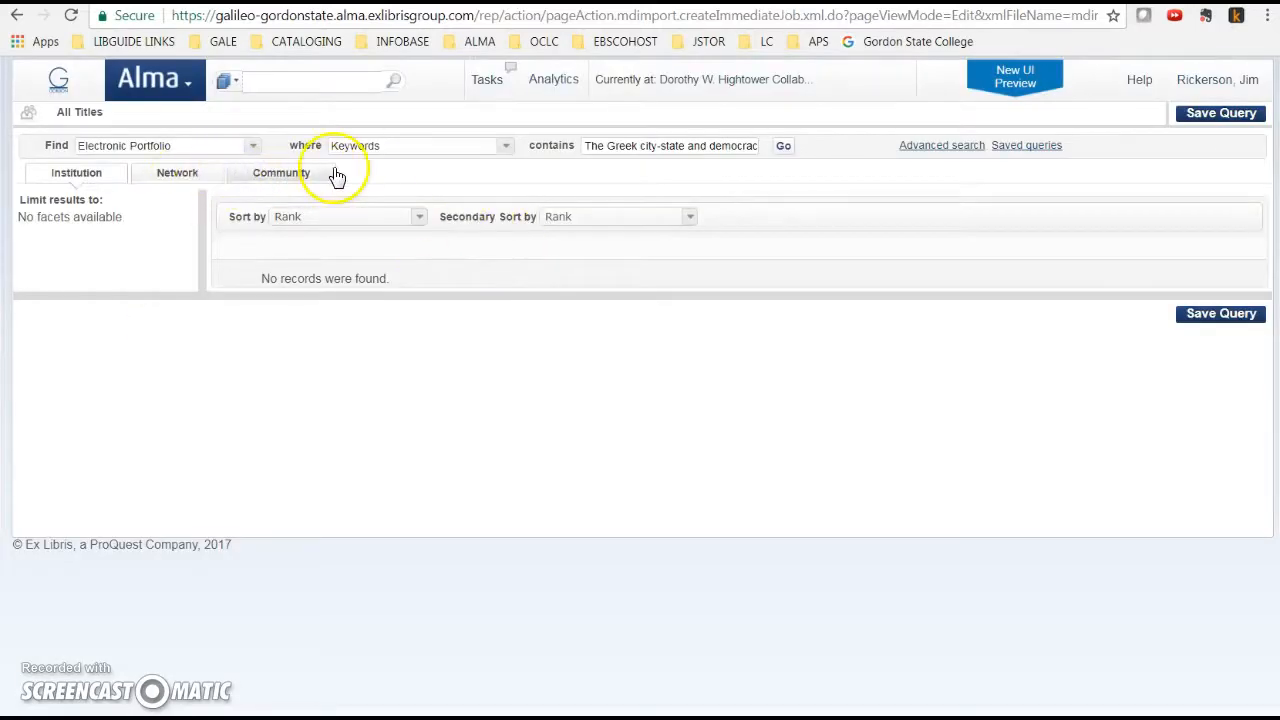
pyautogui.click(784, 146)
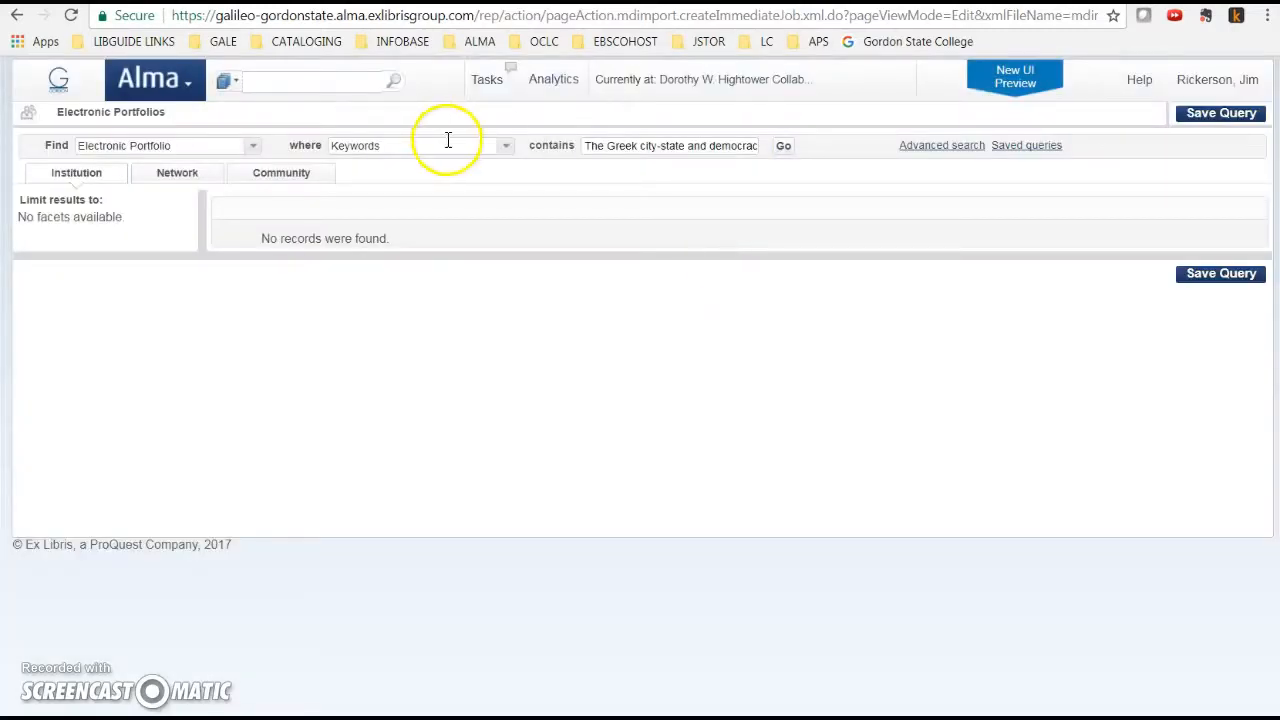
pyautogui.click(506, 146)
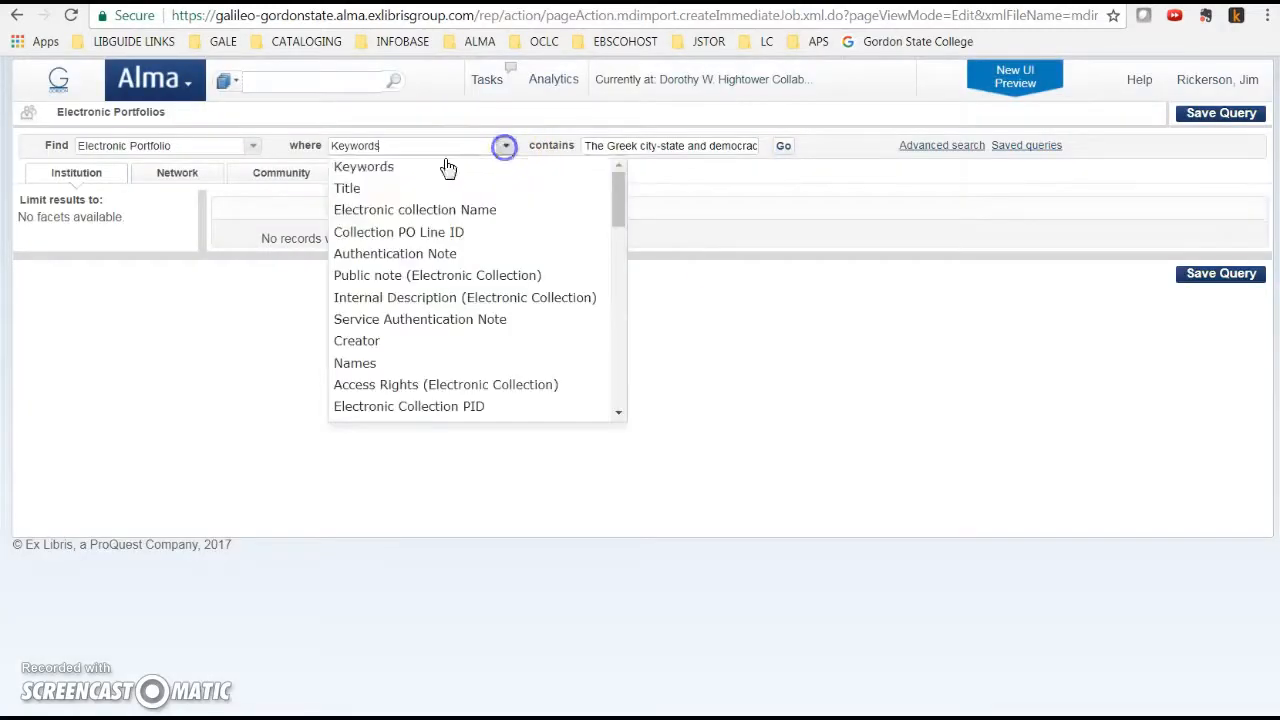
pyautogui.click(345, 189)
pyautogui.click(784, 146)
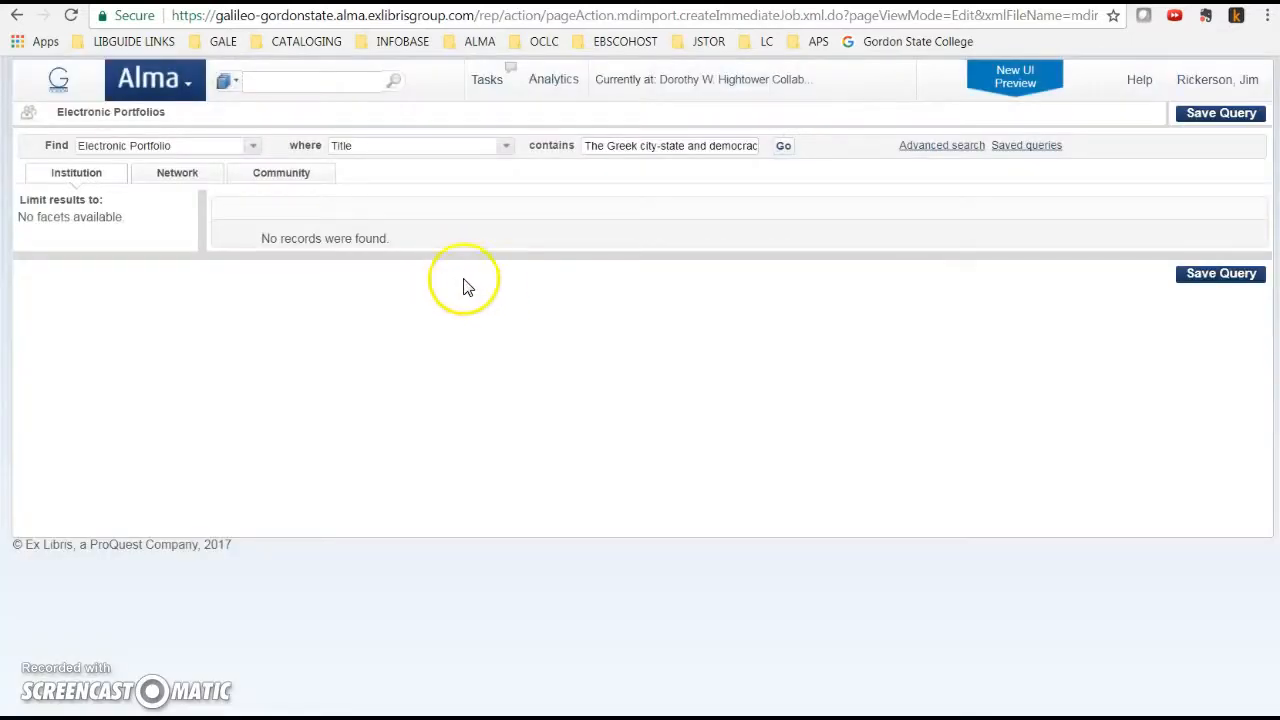
# - Search All titles by Title for "The Greek city-state and democracy"
pyautogui.click(253, 146)
pyautogui.click(124, 170)
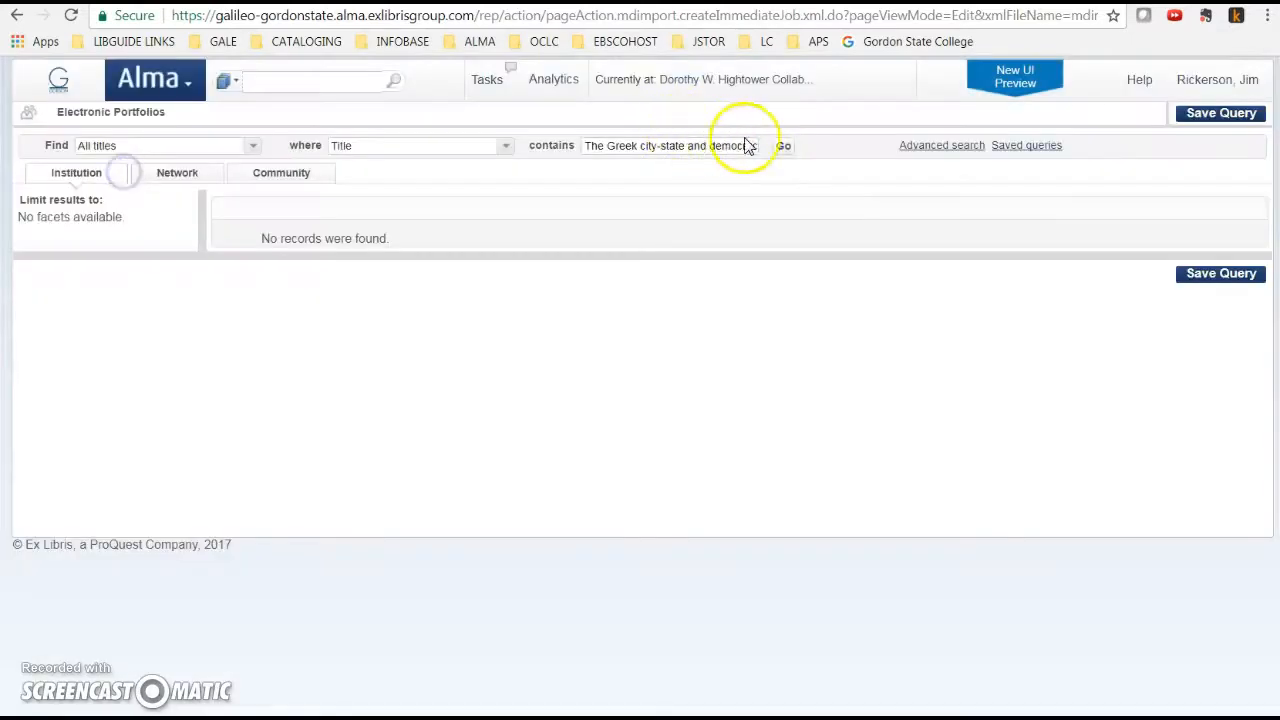
pyautogui.click(784, 146)
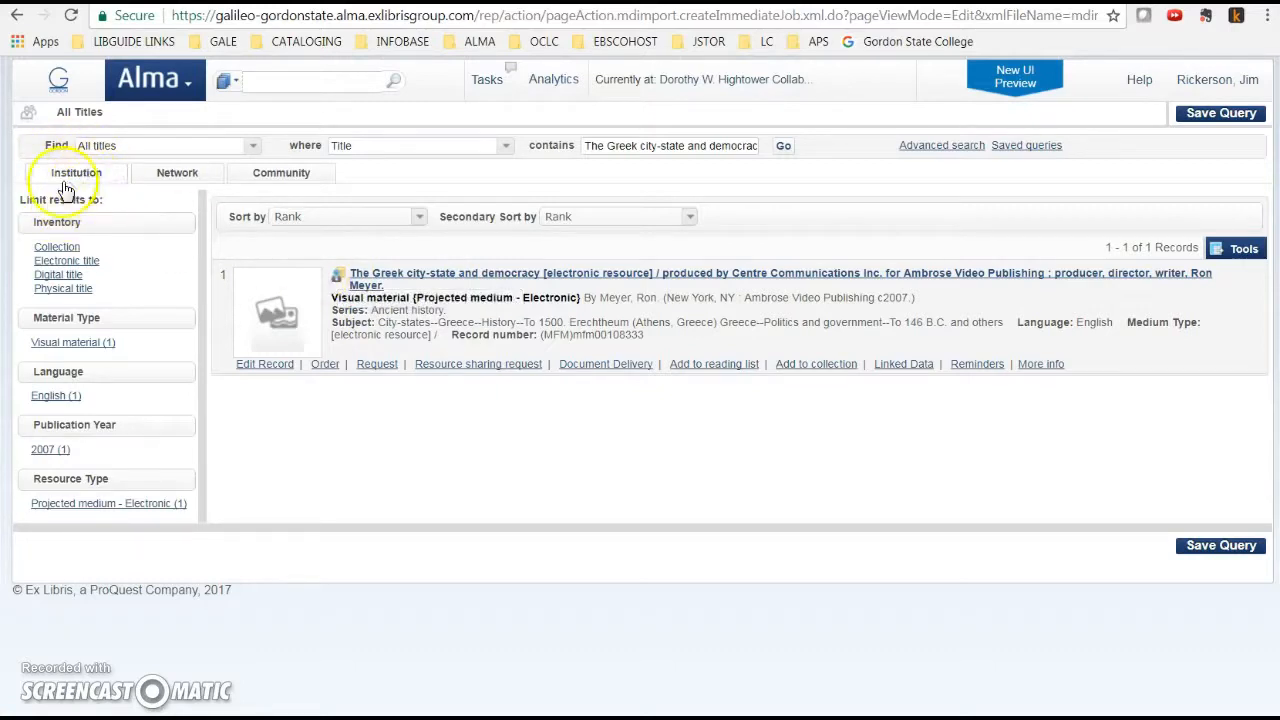
# - Compare the Network and Institution search results for The Greek city-state and democracy
pyautogui.click(338, 274)
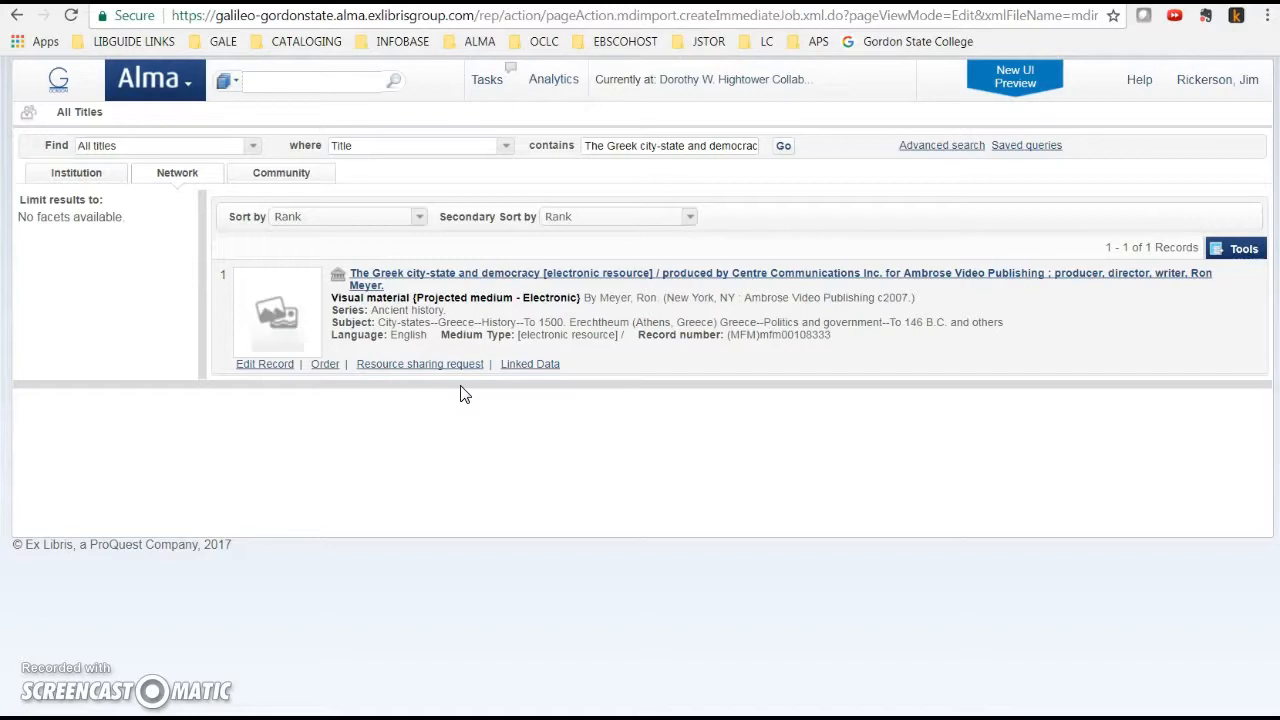
pyautogui.click(74, 172)
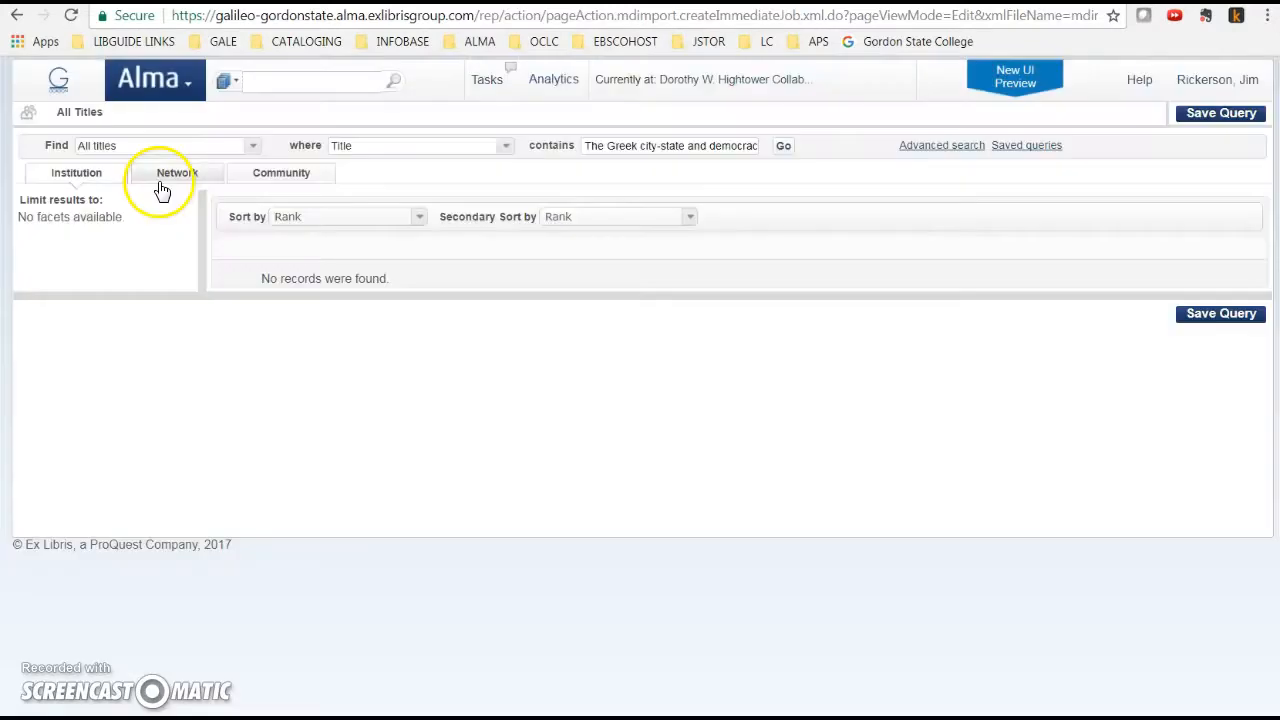
pyautogui.click(174, 178)
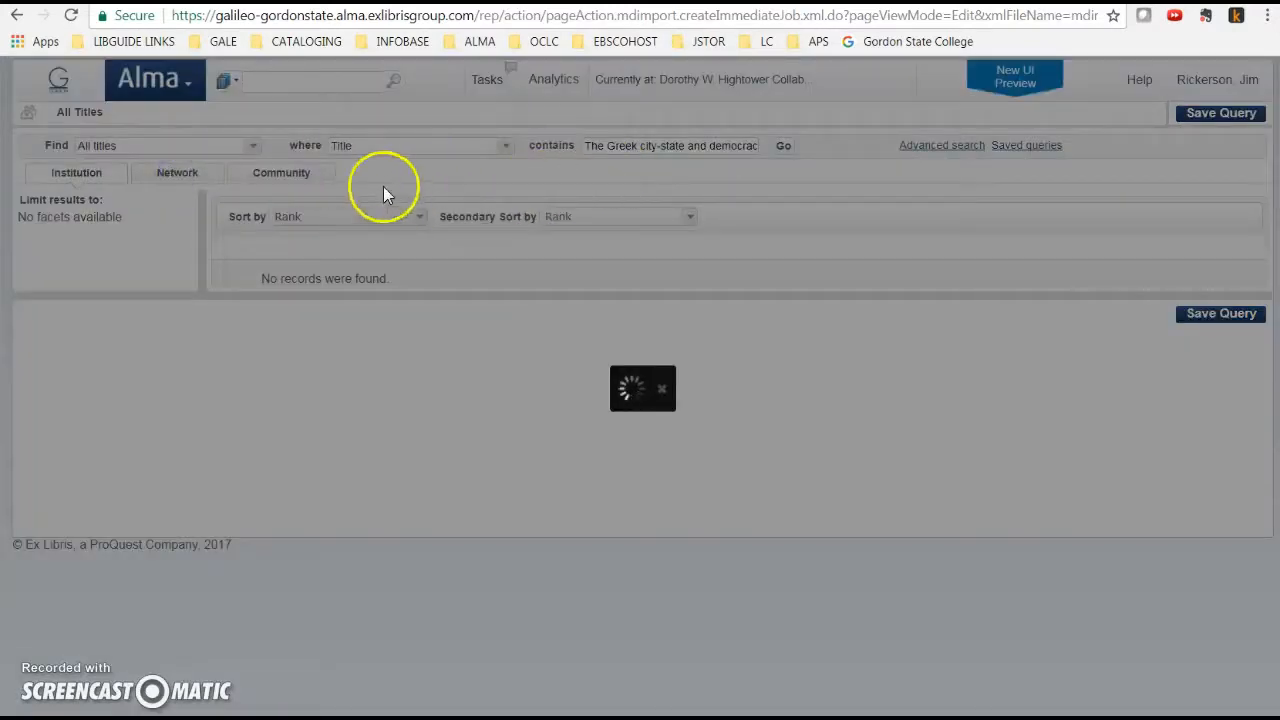
pyautogui.click(786, 150)
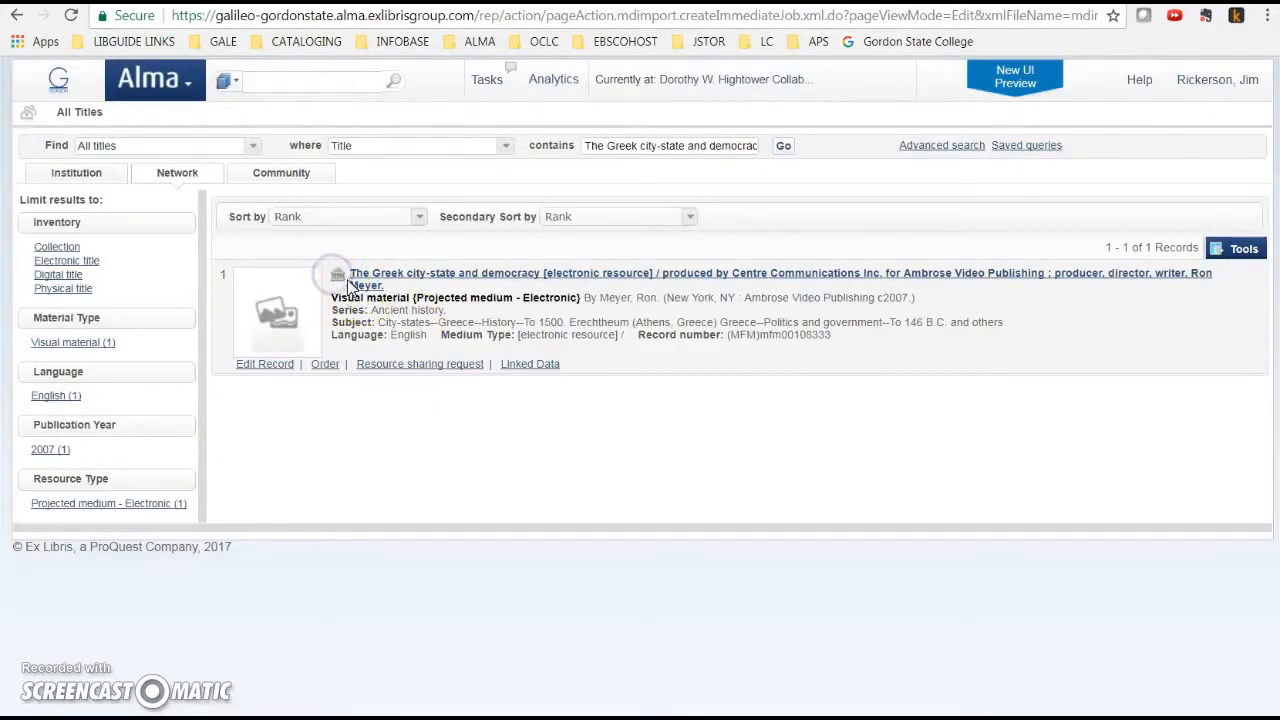
# - Show the institution's version of The Greek city-state and democracy record and try to add it to a collection
pyautogui.click(338, 276)
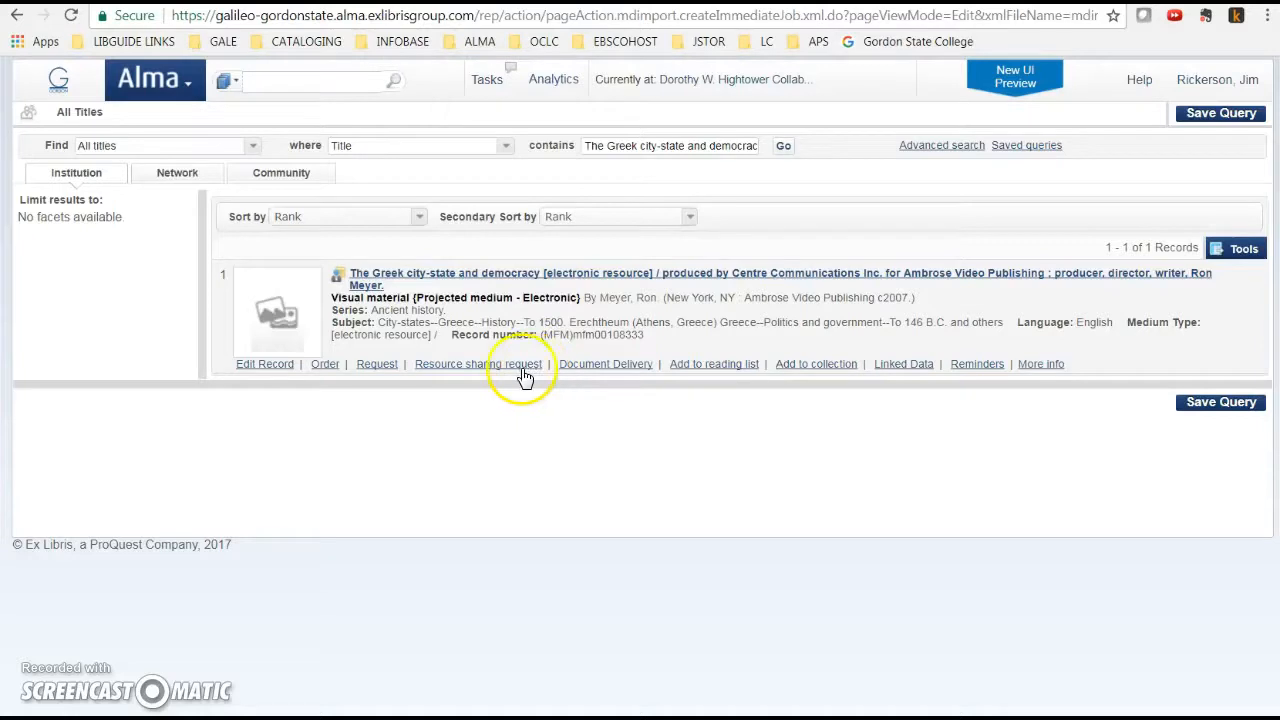
pyautogui.click(823, 372)
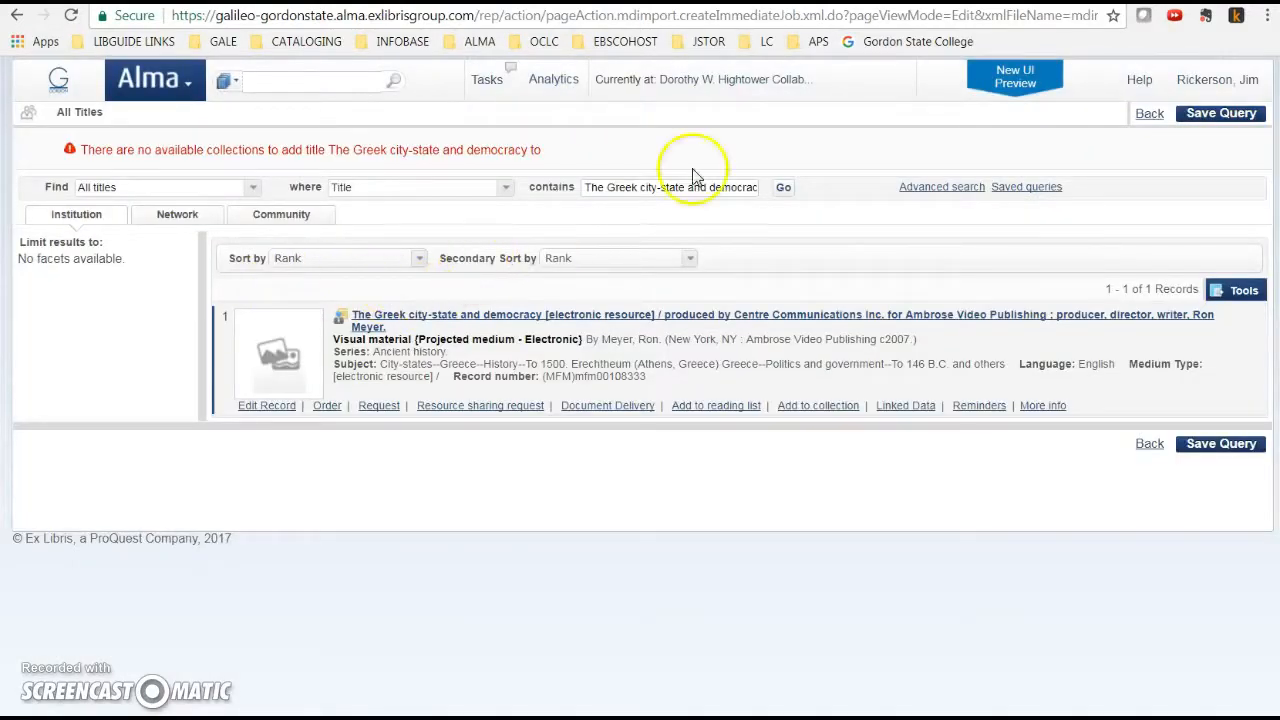
# - Search the institution's Electronic Collection records by Title for "ambrose"
pyautogui.click(255, 193)
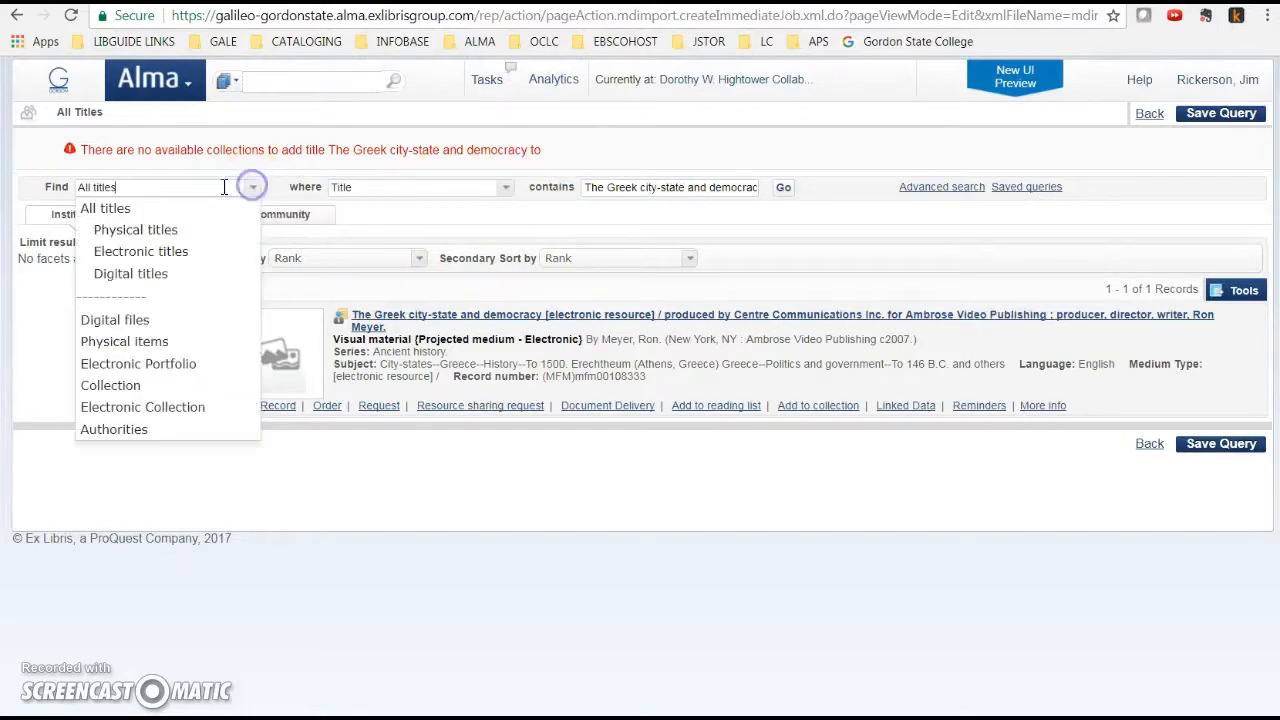
pyautogui.click(124, 407)
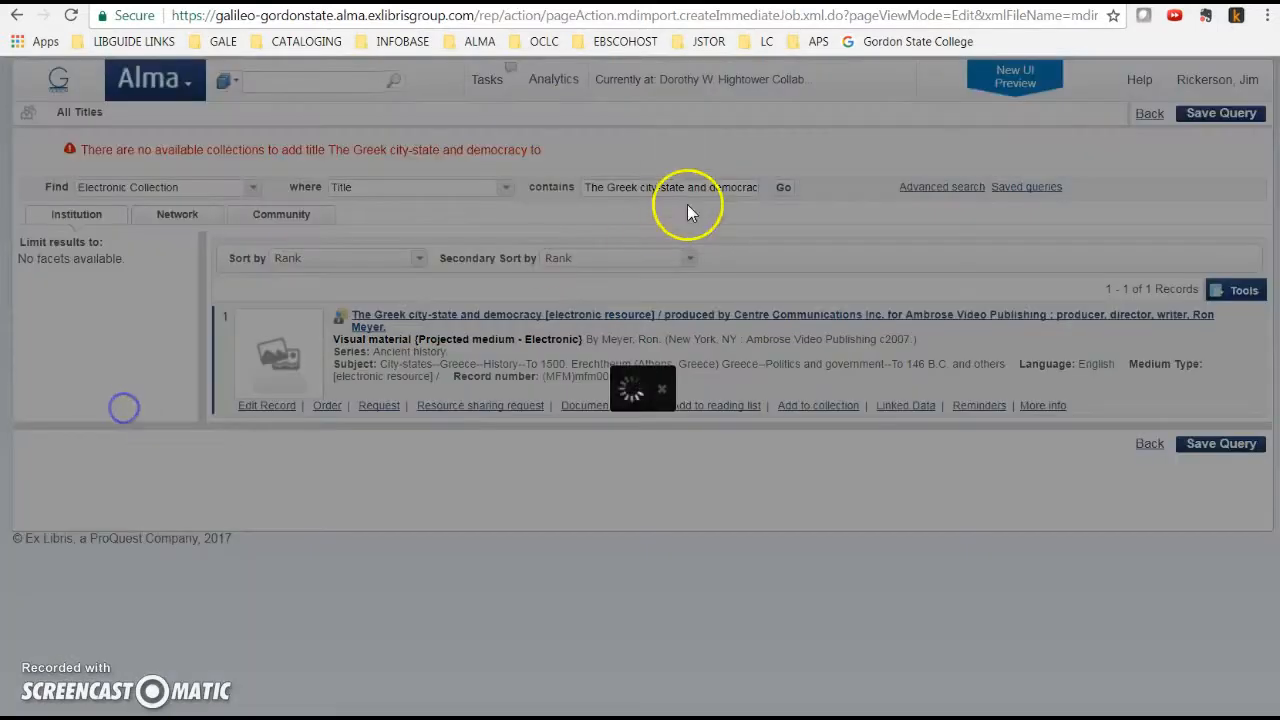
pyautogui.moveTo(586, 188); pyautogui.dragTo(1090, 203)
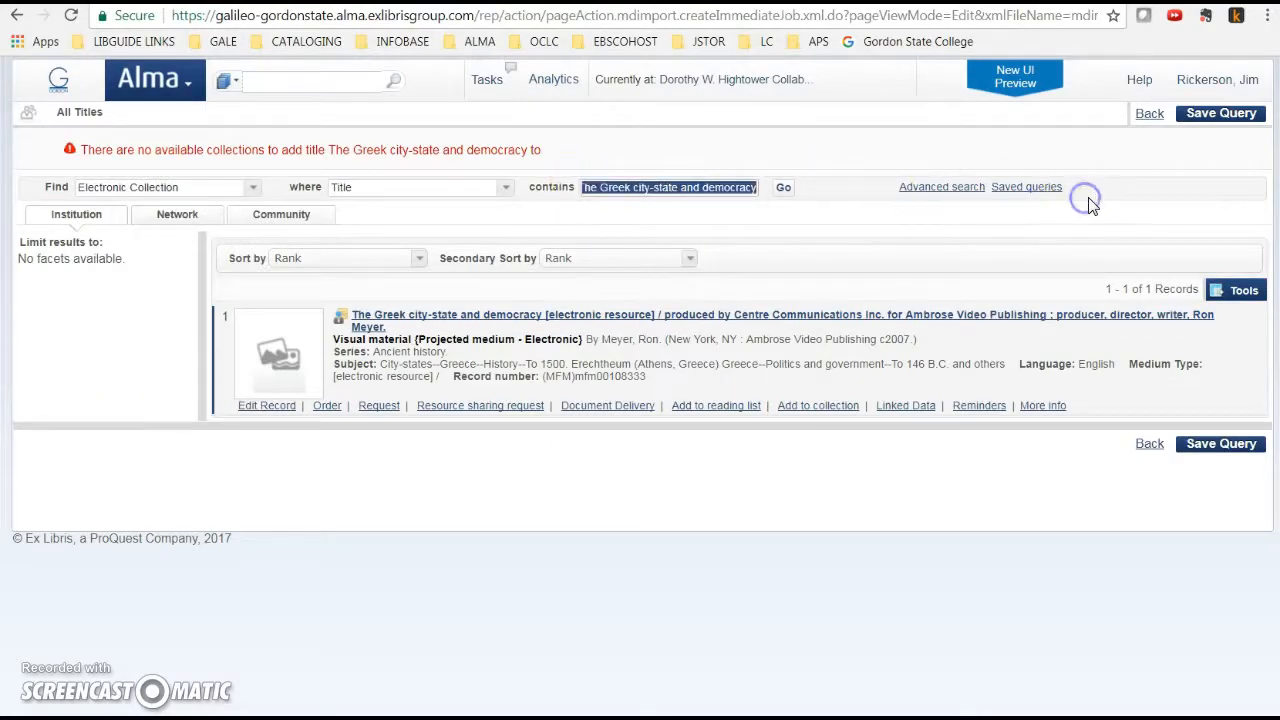
pyautogui.write('Ambrose')
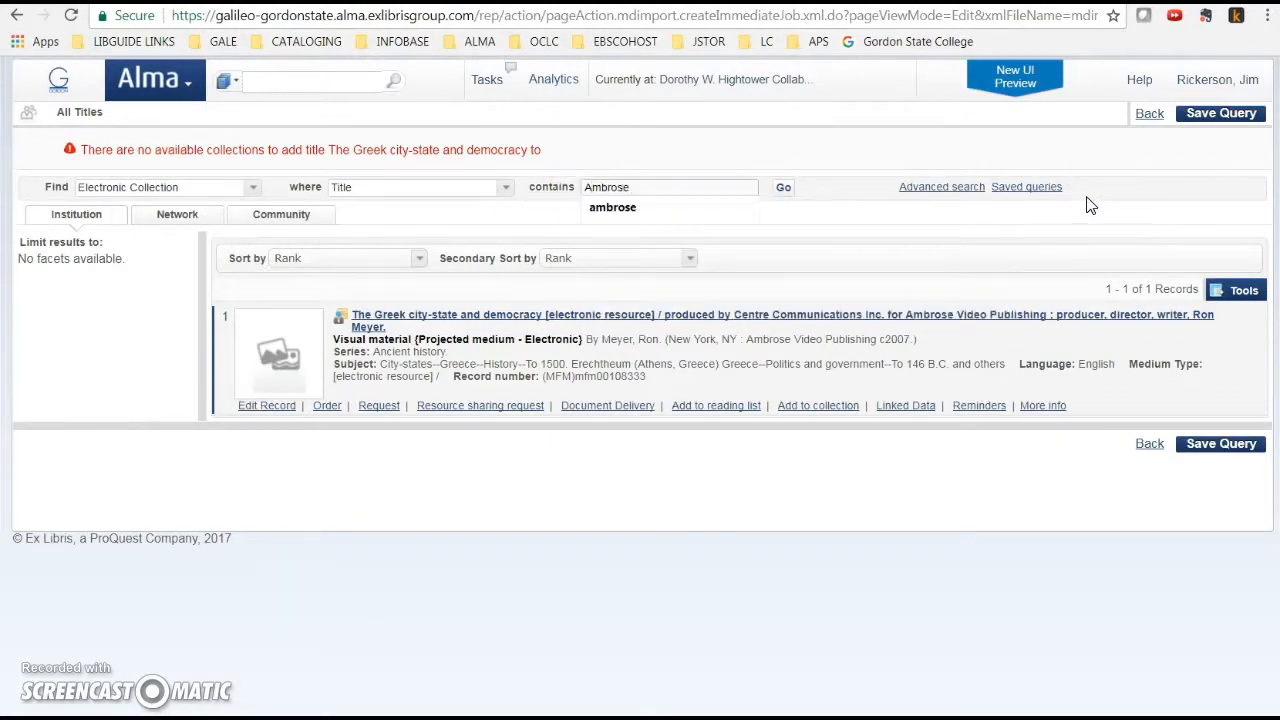
pyautogui.click(605, 207)
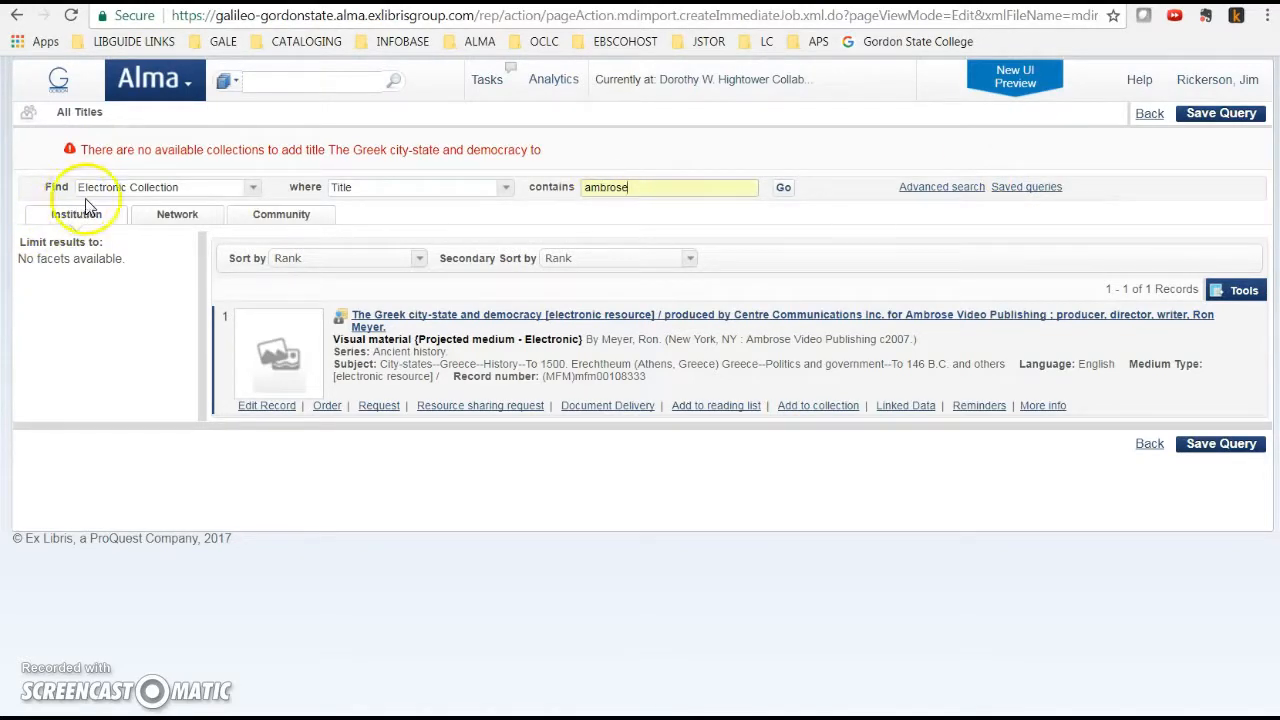
pyautogui.click(786, 190)
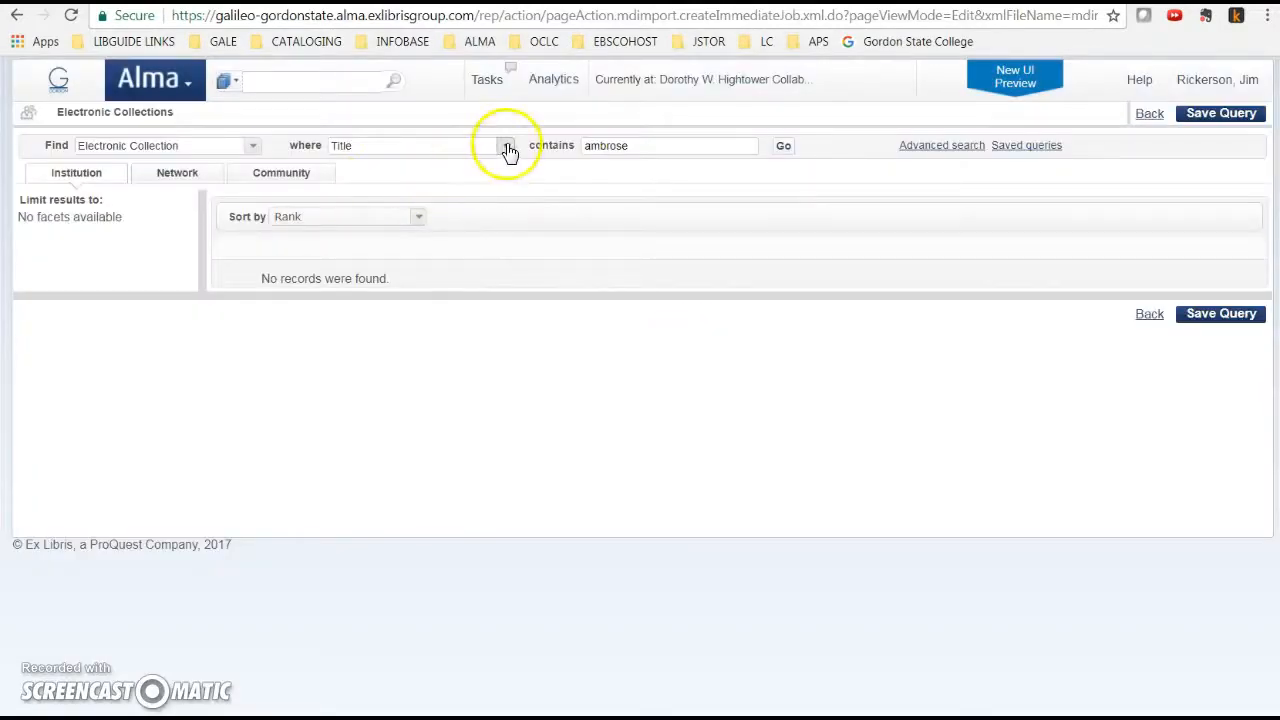
# - Repeat the Electronic Collection search for "ambrose" by Keywords
pyautogui.click(509, 150)
pyautogui.click(414, 166)
pyautogui.click(784, 148)
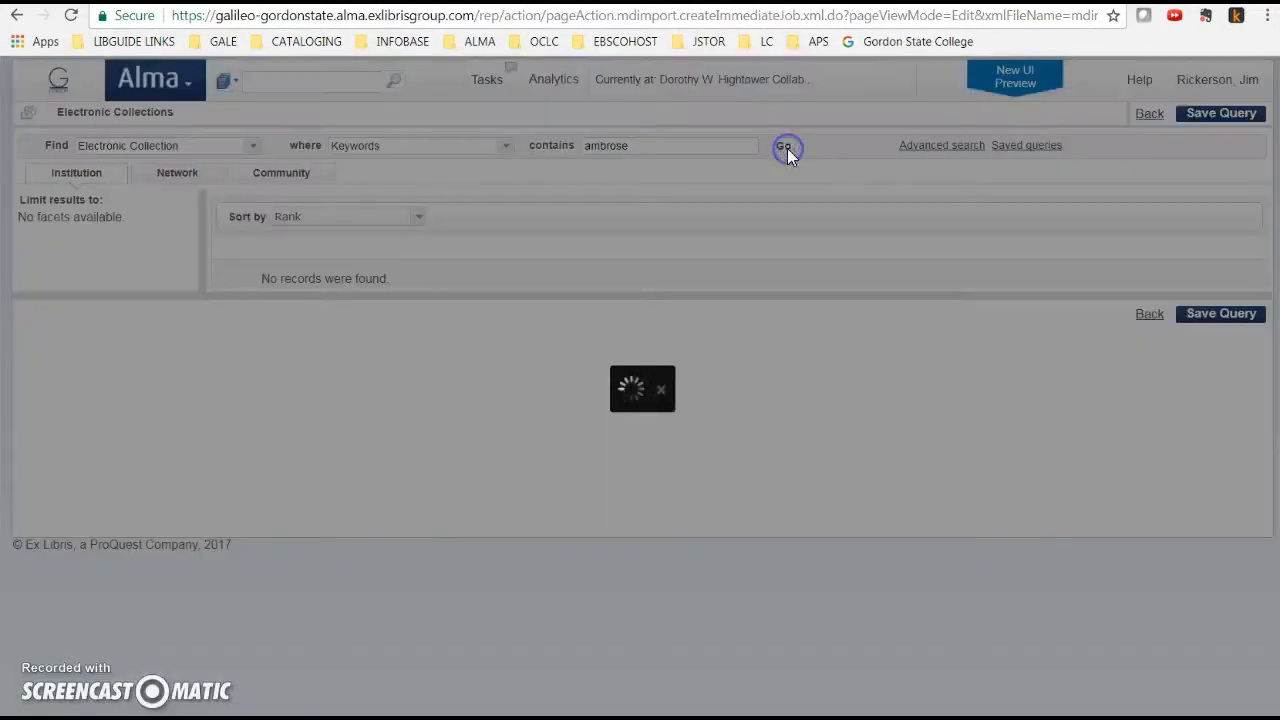